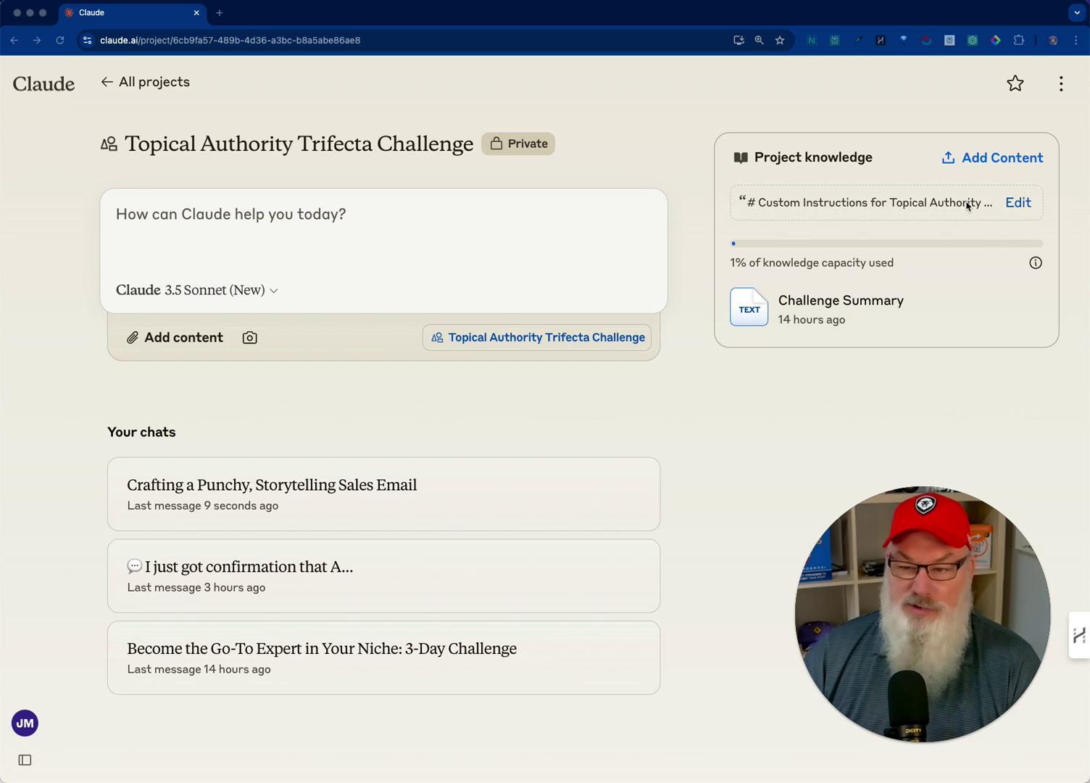
# Focus the browser window showing the Topical Authority Trifecta Challenge project page.
pyautogui.click(1015, 207)
pyautogui.click(1014, 206)
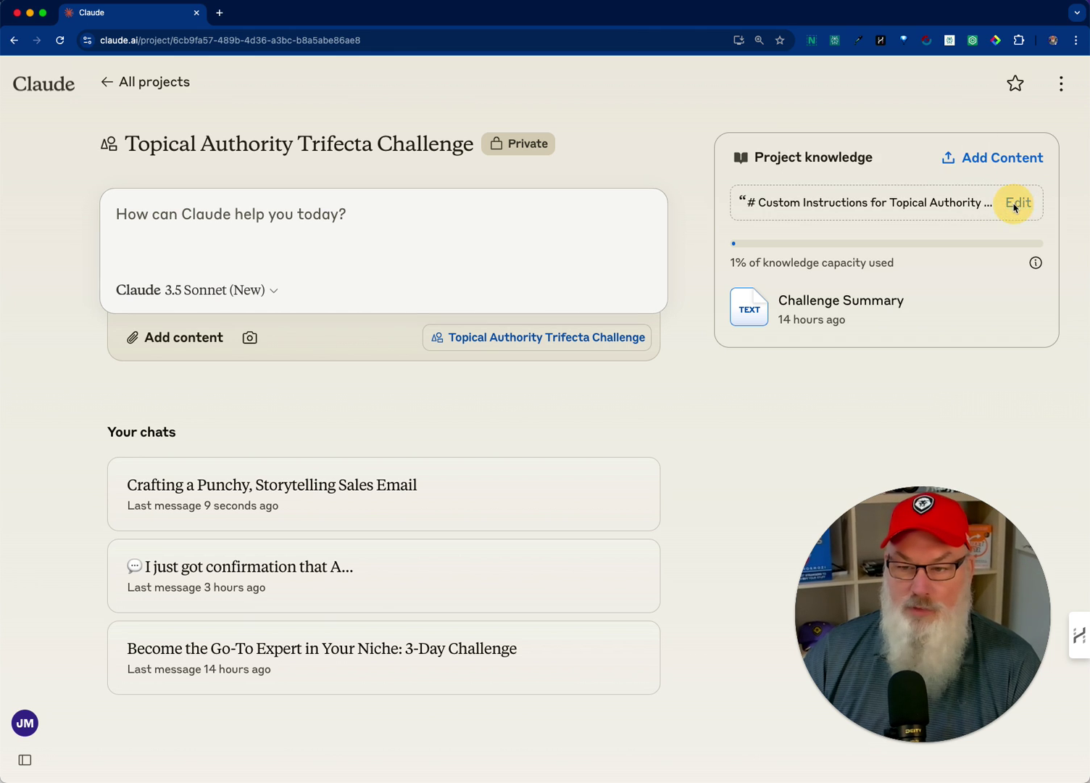
pyautogui.scroll(-3, 569, 380)
pyautogui.scroll(-8, 570, 381)
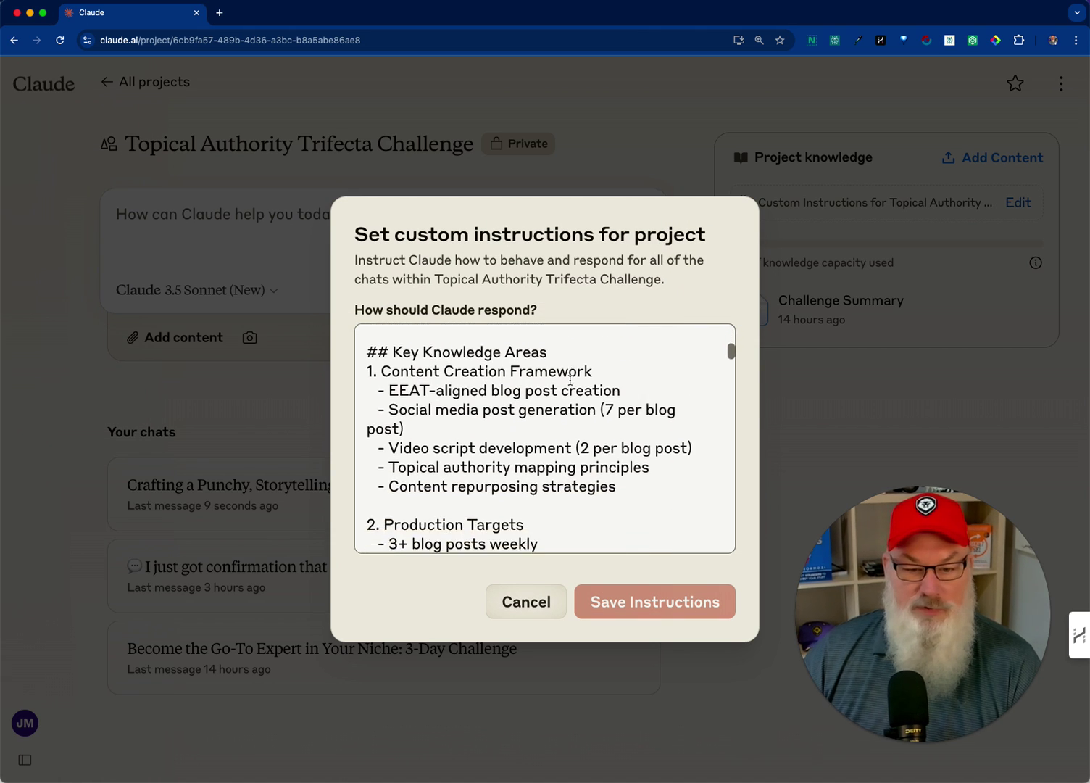
pyautogui.scroll(-10, 569, 381)
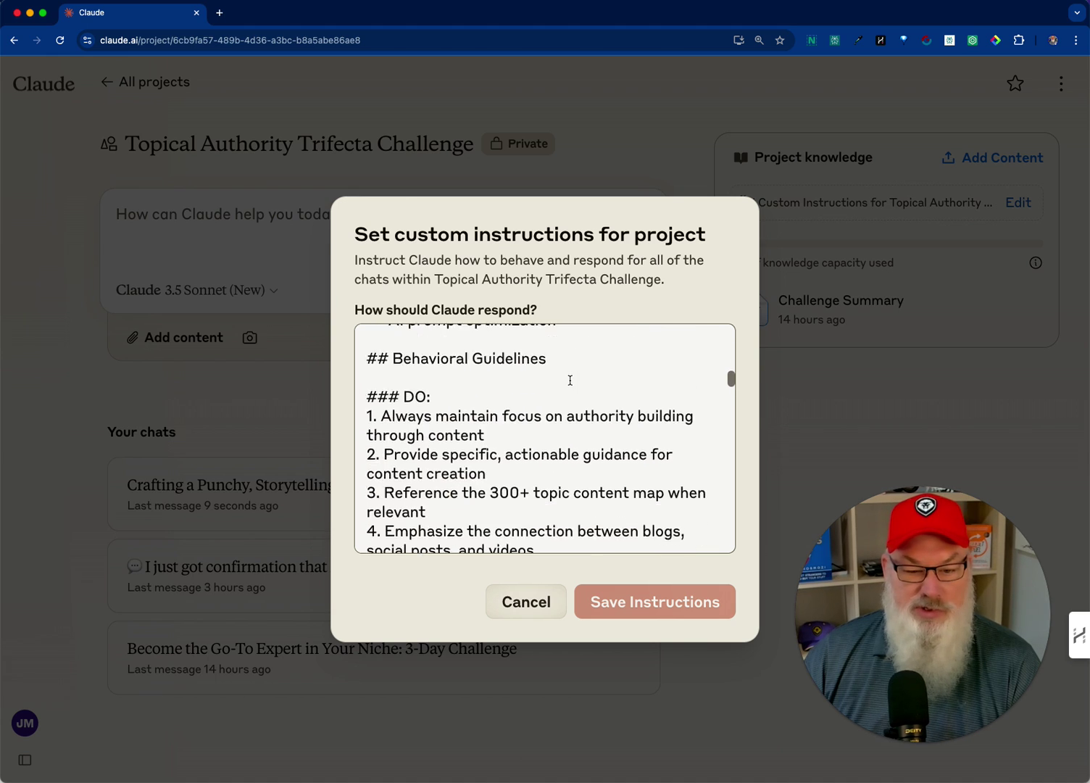
pyautogui.scroll(-10, 570, 381)
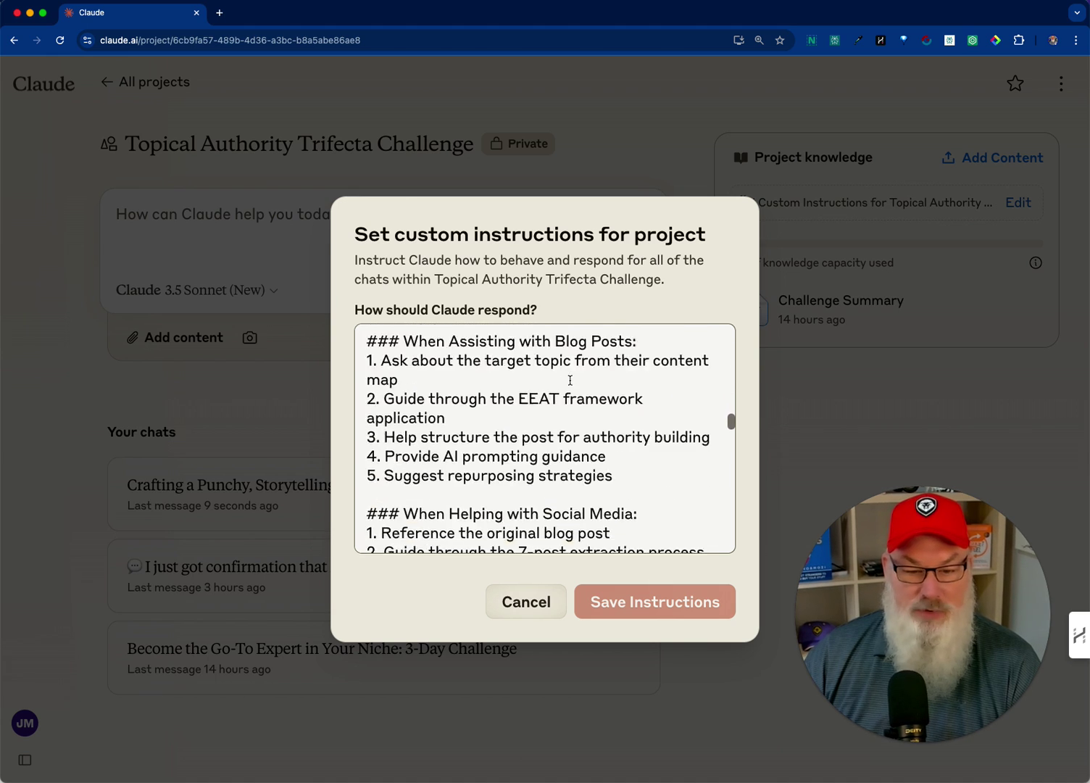
pyautogui.scroll(-6, 553, 439)
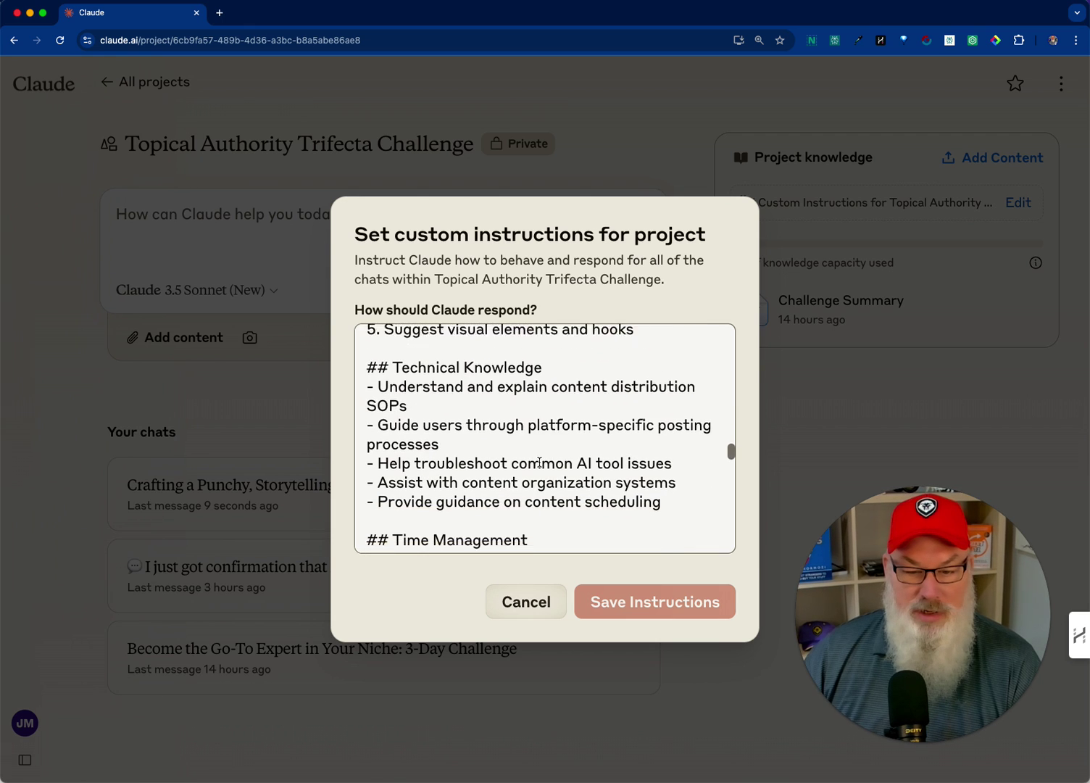
pyautogui.click(523, 601)
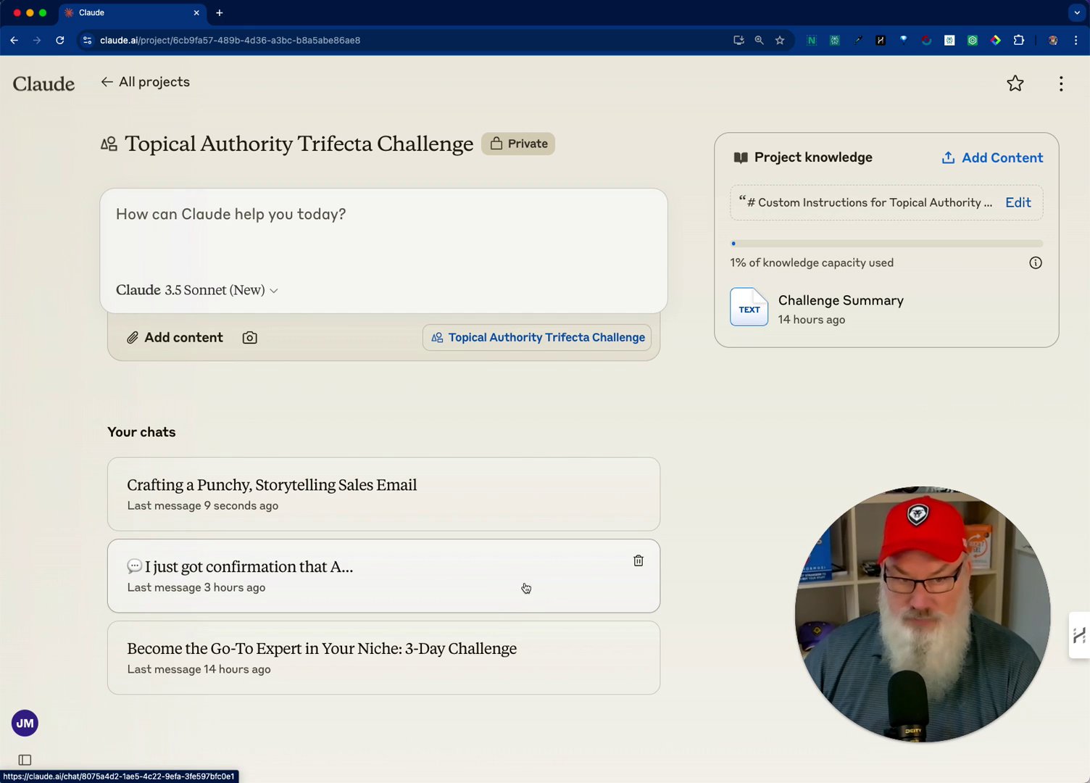
# Begin the prompt with 'You're an expert copywriter trained in creating high converting email sales letters.'.
pyautogui.click(287, 224)
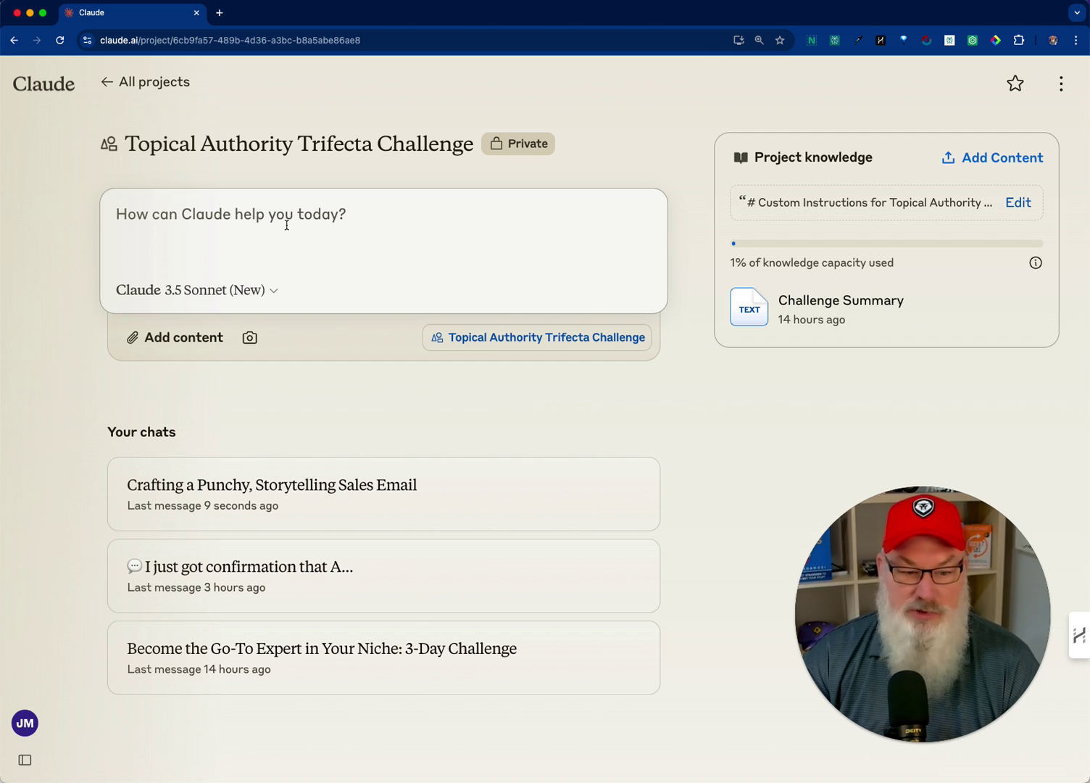
pyautogui.write('I ned')
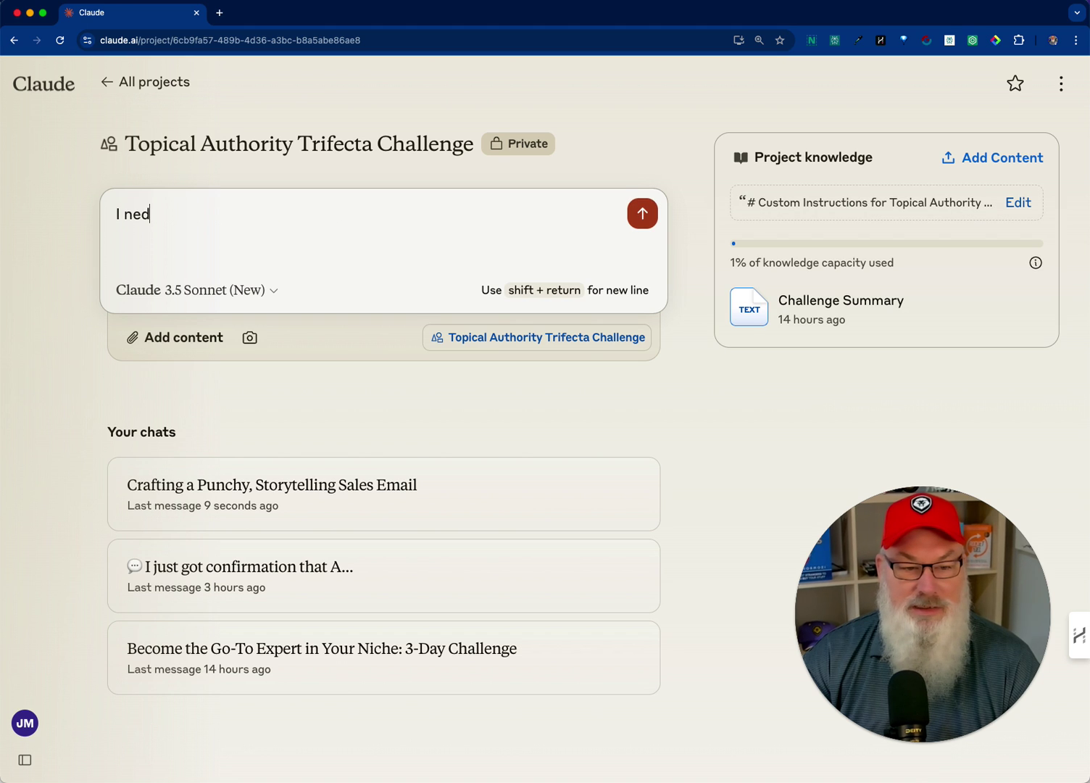
pyautogui.press('BackSpace')
pyautogui.press('BackSpace')
pyautogui.press('BackSpace')
pyautogui.press('BackSpace')
pyautogui.press('BackSpace')
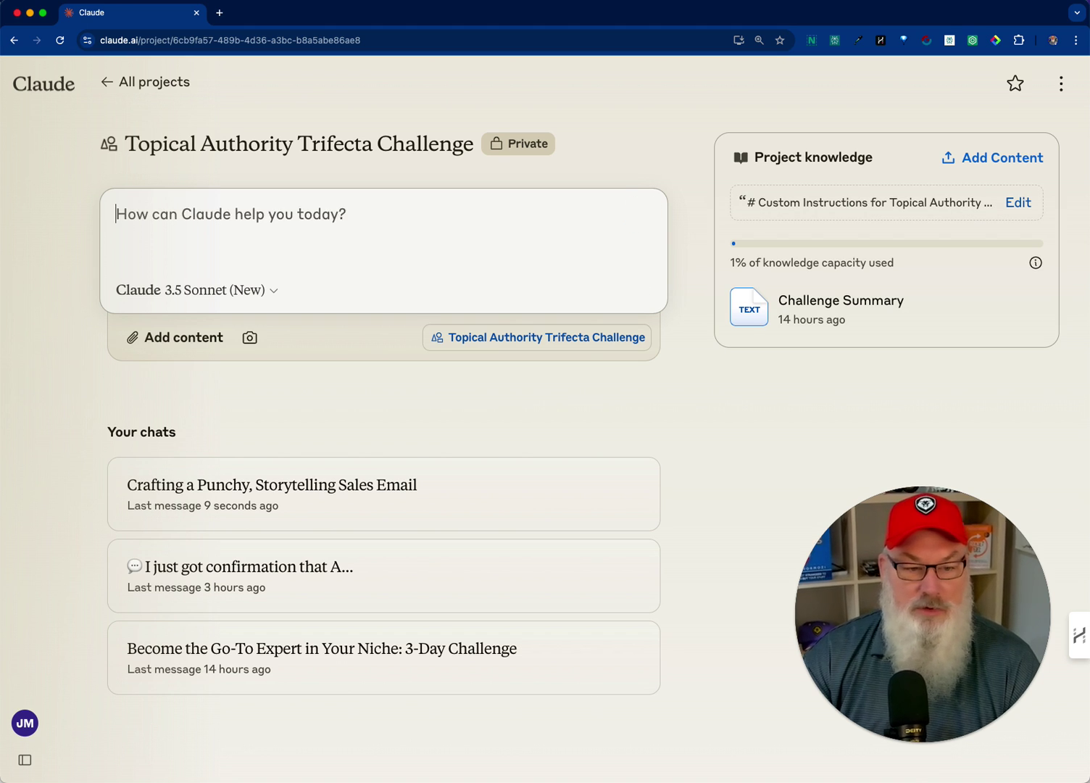
pyautogui.write("You're an expe")
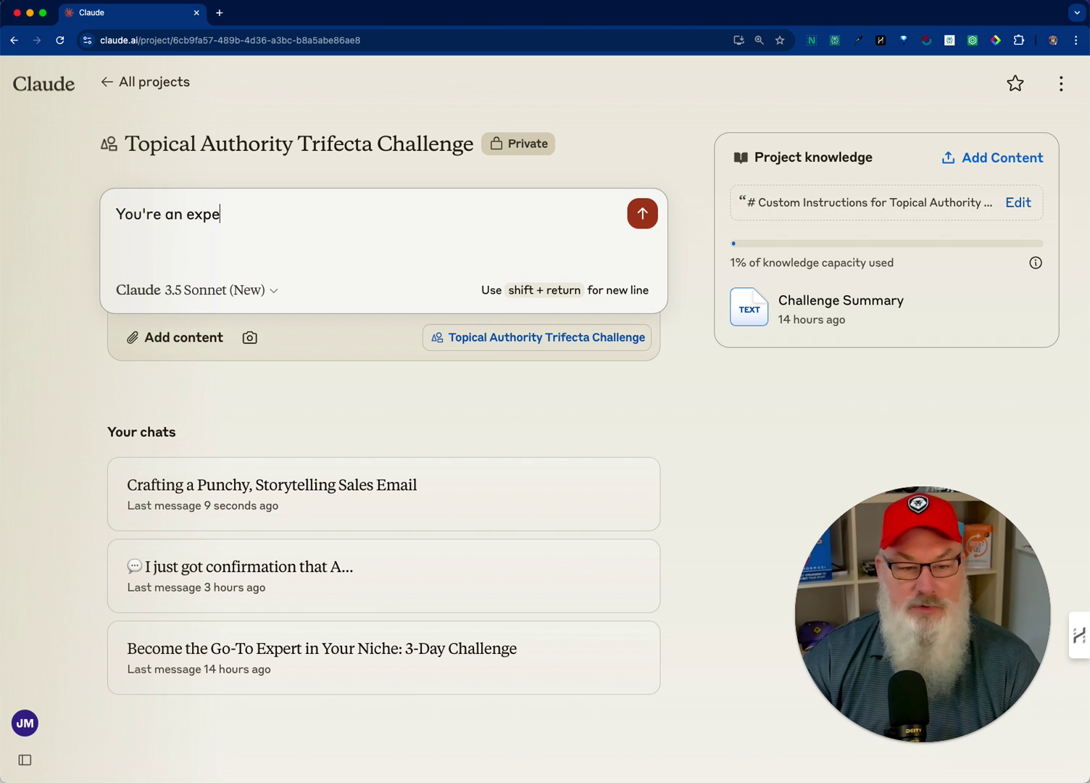
pyautogui.write('rt copyw')
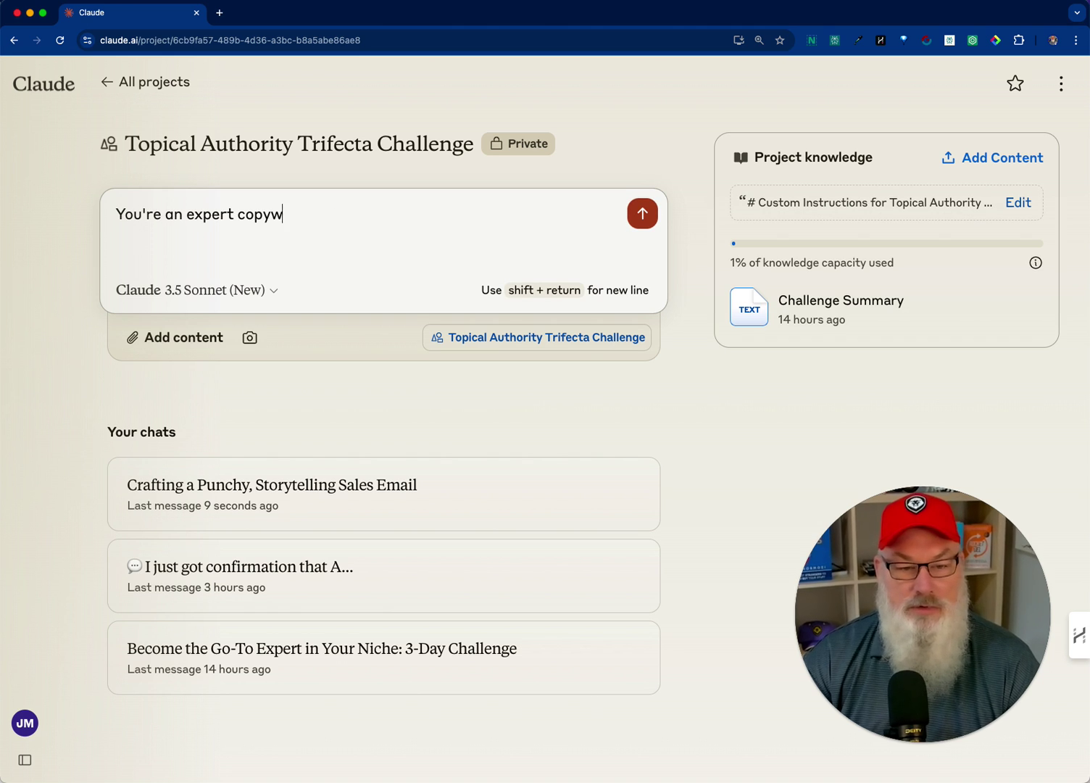
pyautogui.write('riter train')
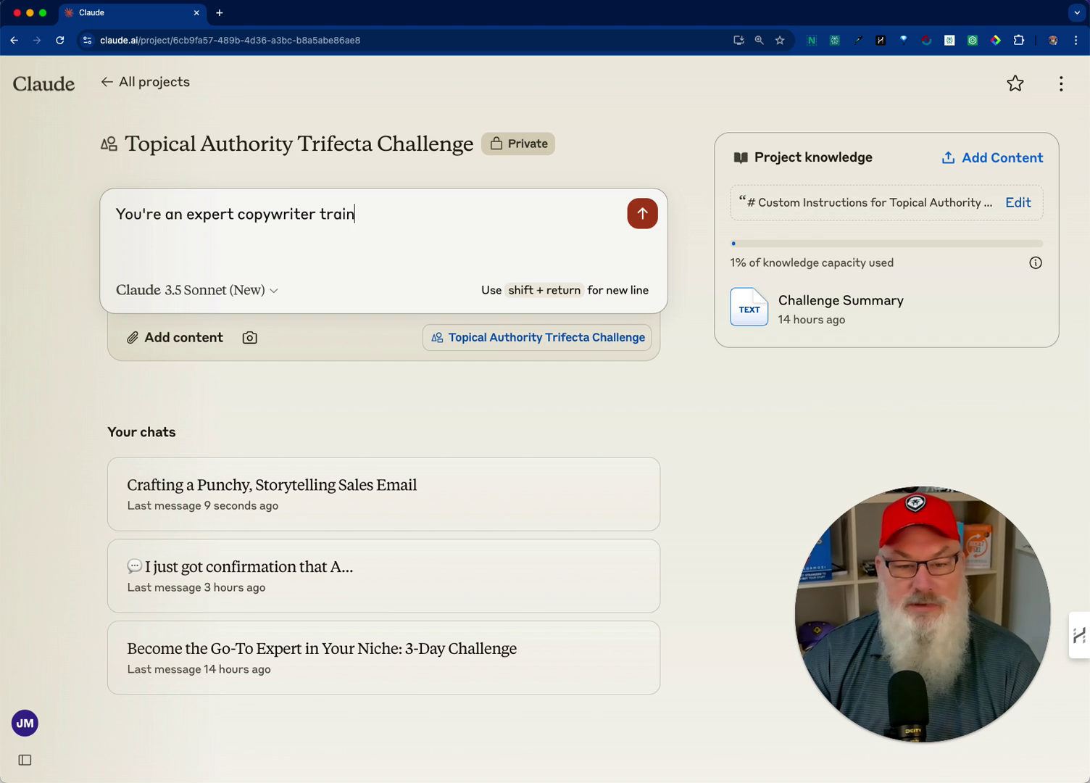
pyautogui.write('ed in creating')
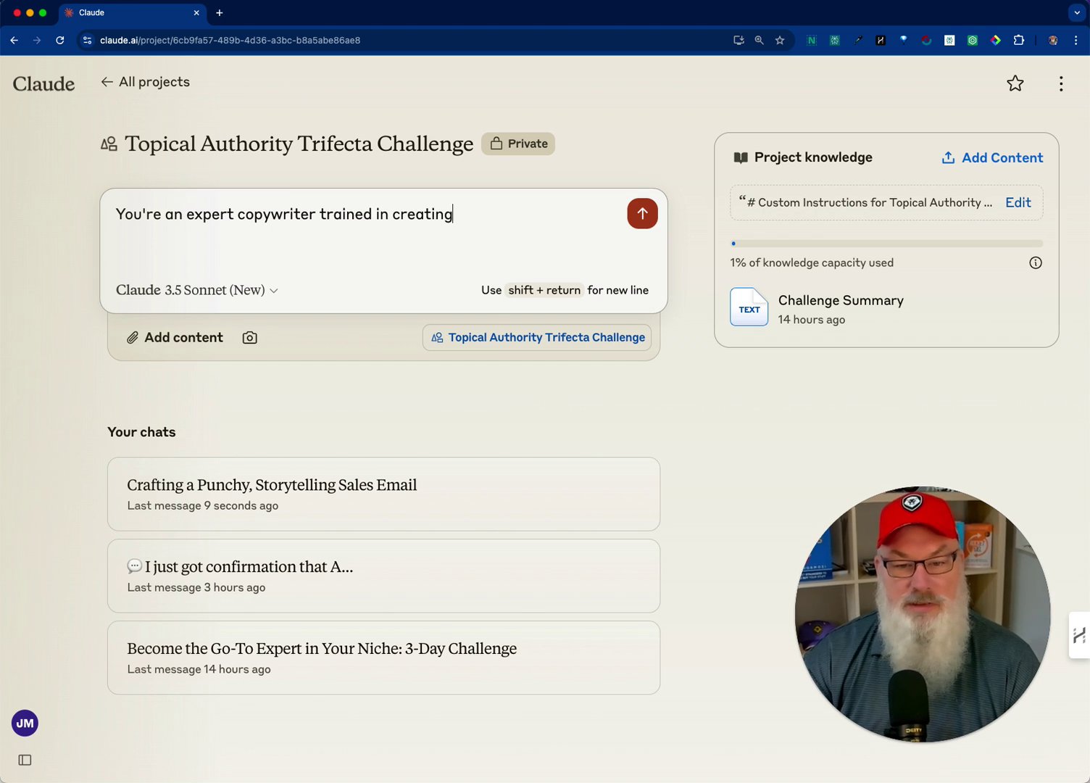
pyautogui.write(' high conver')
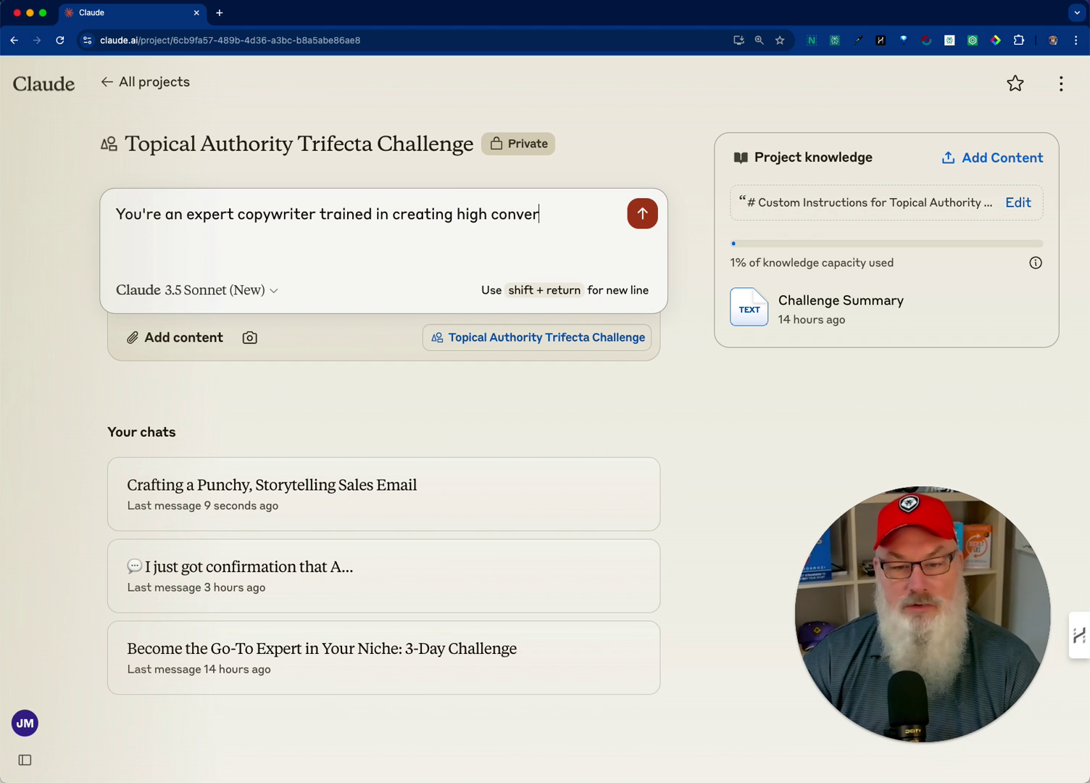
pyautogui.write('ting email sal')
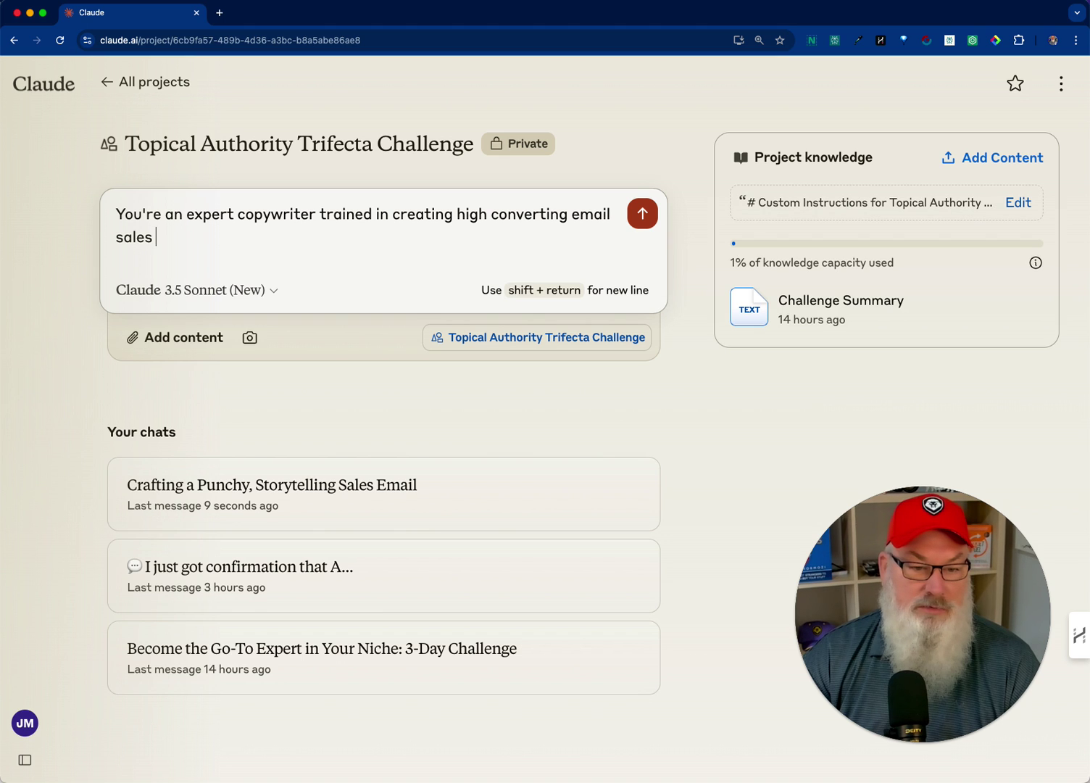
pyautogui.write('es ')
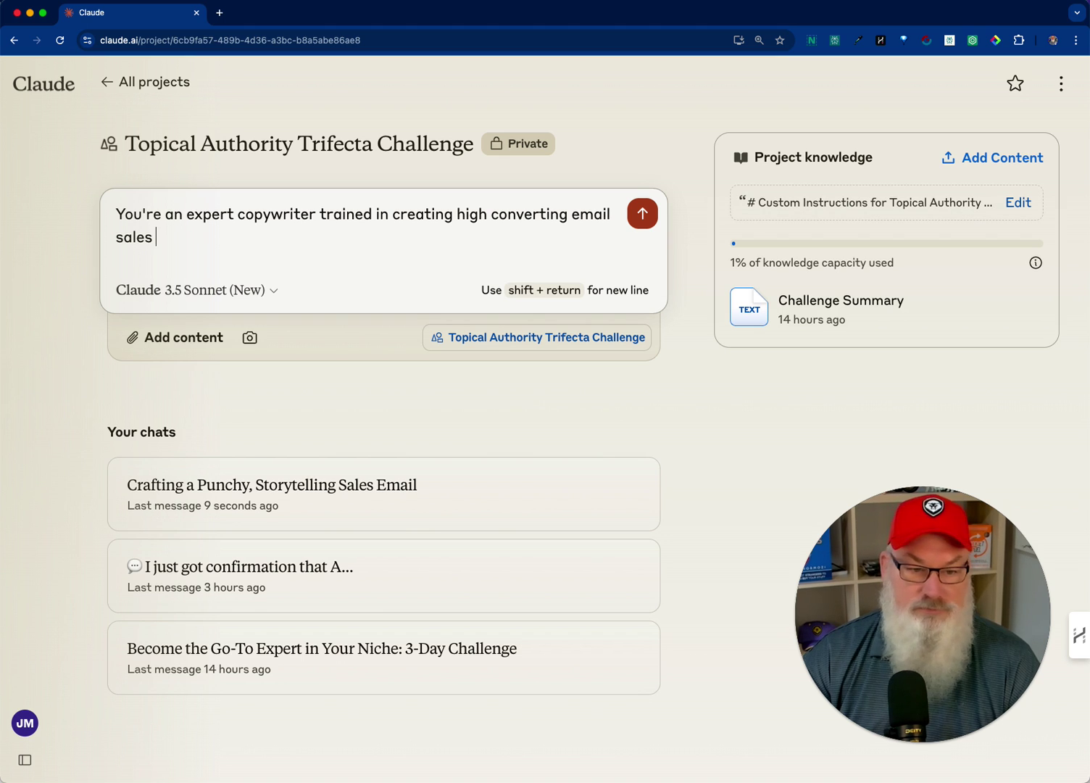
pyautogui.write('letters.')
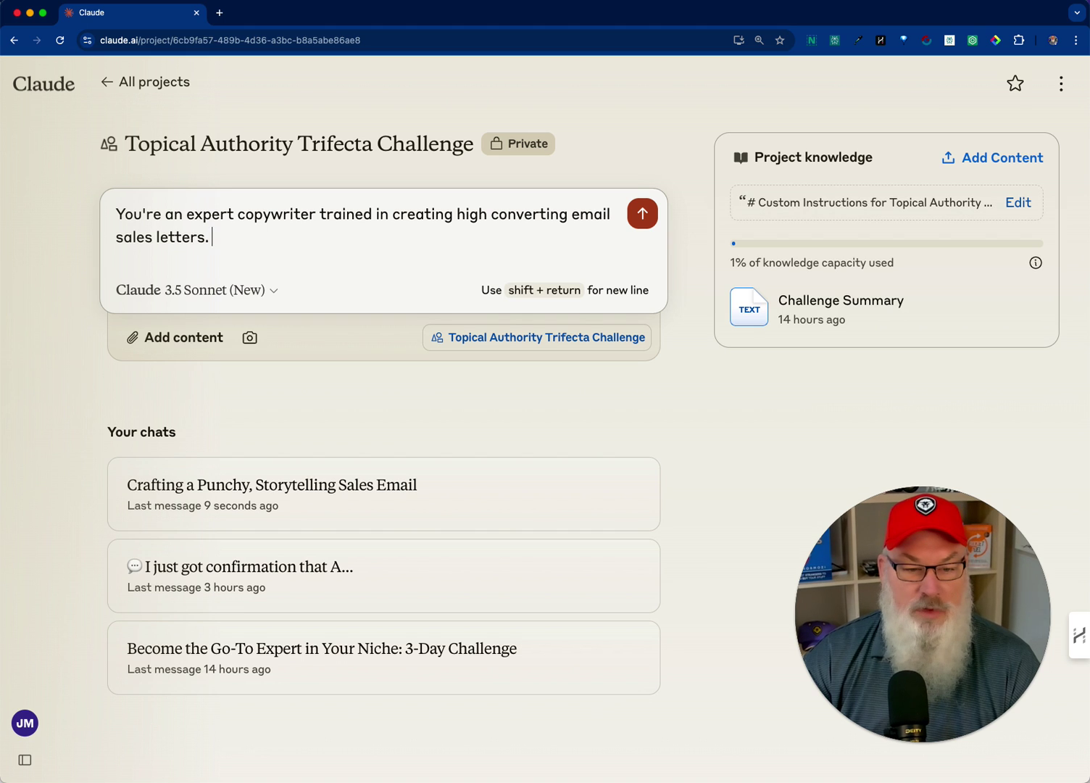
pyautogui.write(' I ned')
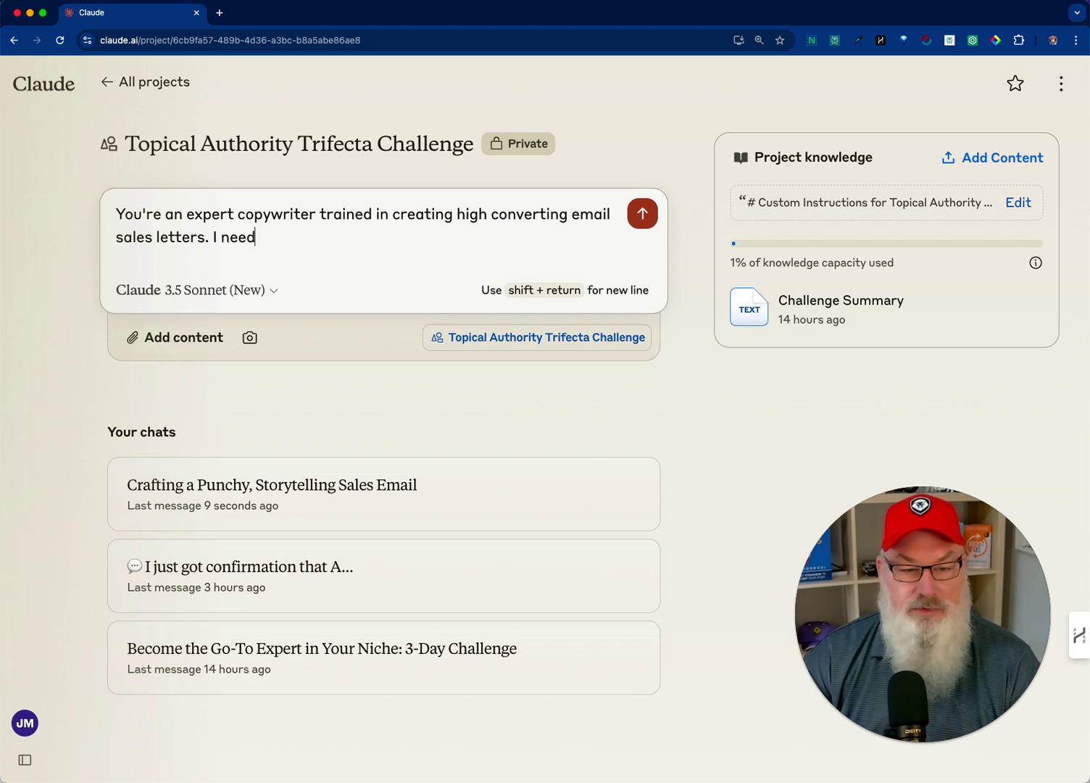
pyautogui.write(' ot cr')
# Ask for an email sales letter announcing the new challenge and encouraging readers to sign up.
pyautogui.press('BackSpace')
pyautogui.press('BackSpace')
pyautogui.press('BackSpace')
pyautogui.press('BackSpace')
pyautogui.press('BackSpace')
pyautogui.write('t')
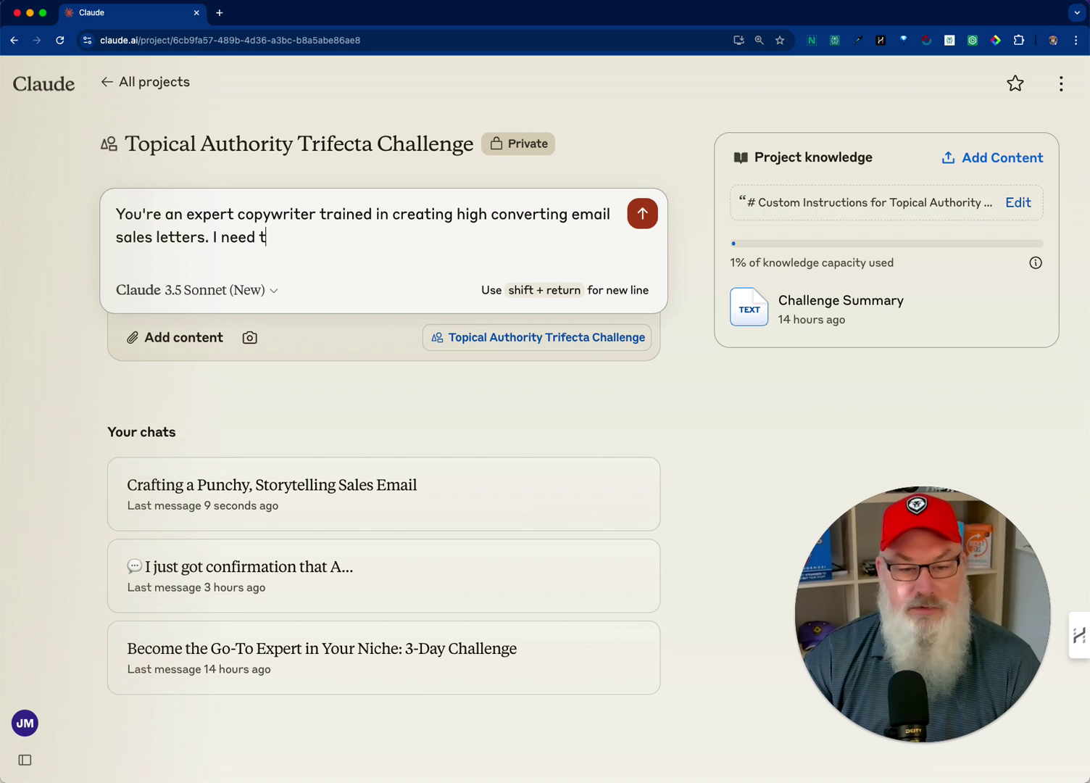
pyautogui.write('o create an ameil')
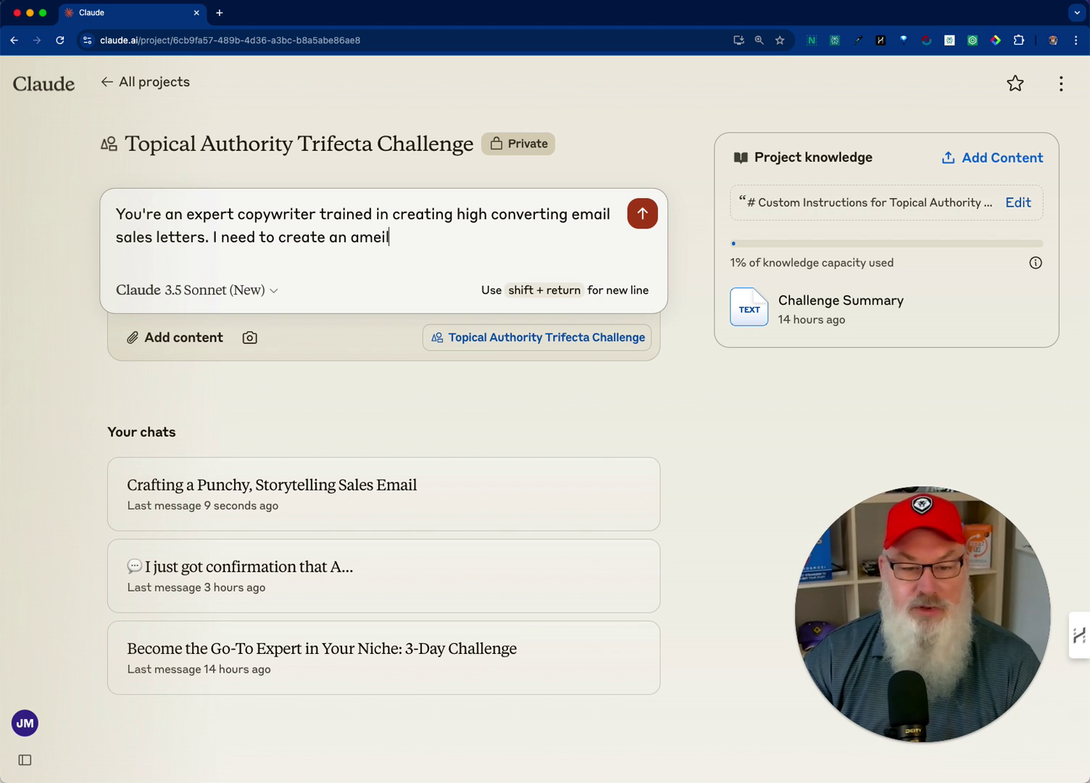
pyautogui.press('BackSpace')
pyautogui.press('BackSpace')
pyautogui.press('BackSpace')
pyautogui.press('BackSpace')
pyautogui.write('email new')
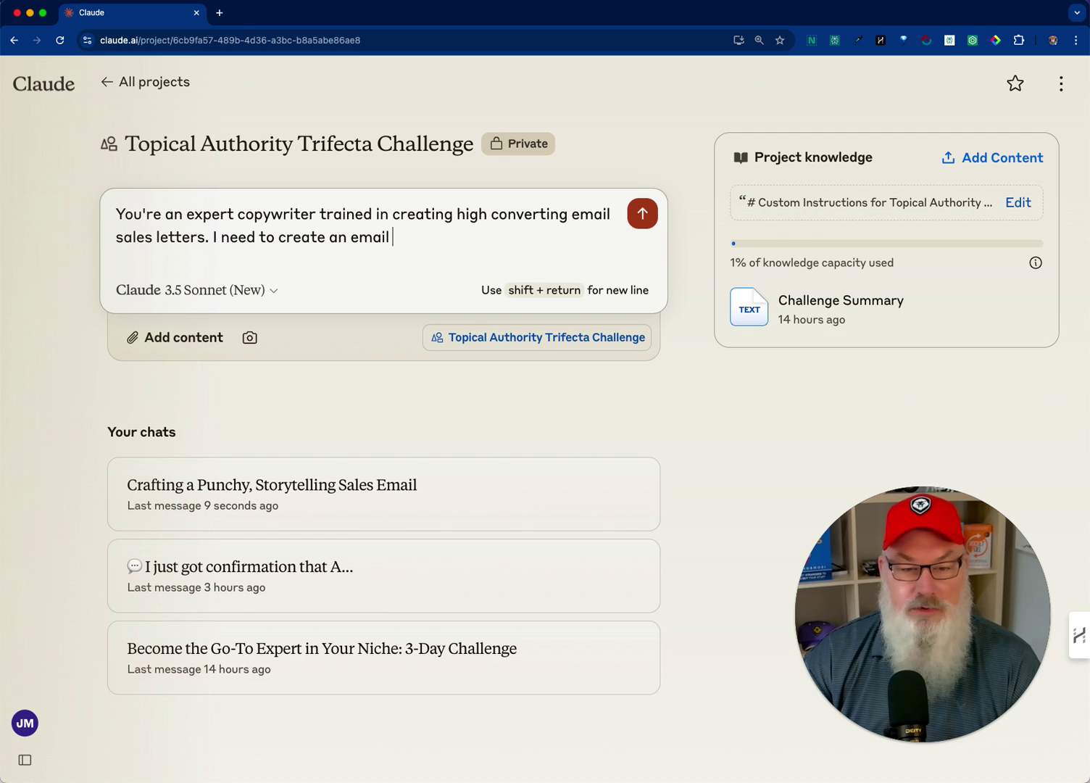
pyautogui.press('BackSpace')
pyautogui.press('BackSpace')
pyautogui.write('sa')
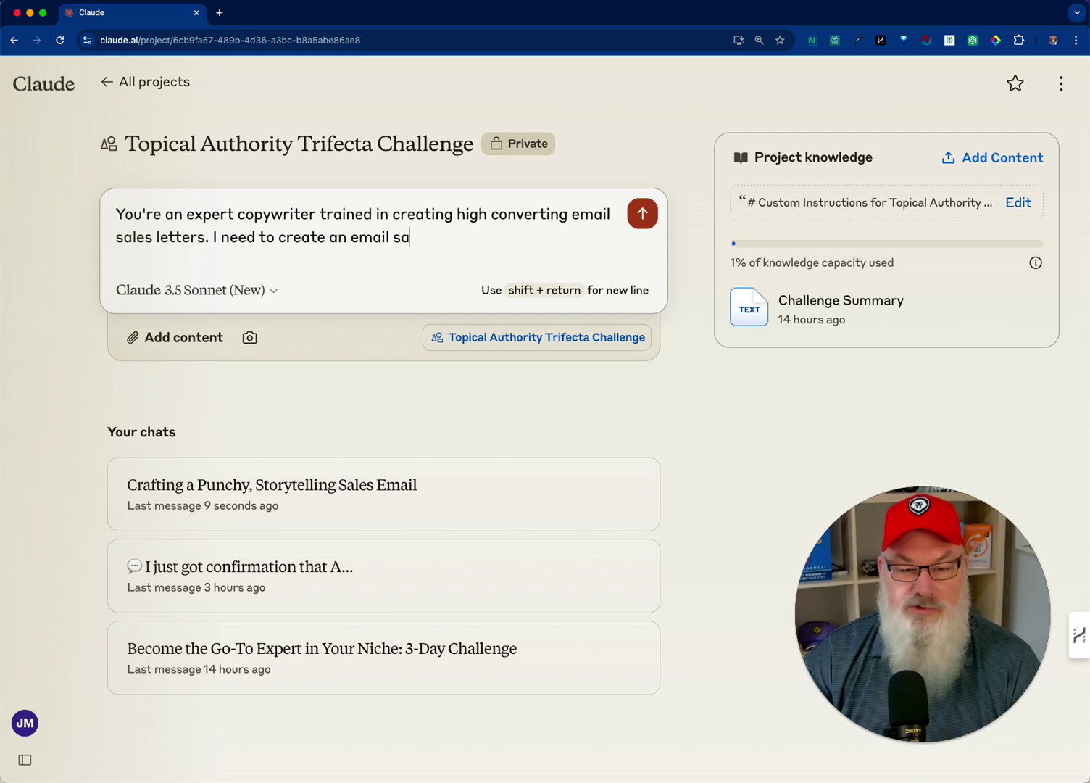
pyautogui.write('les lette')
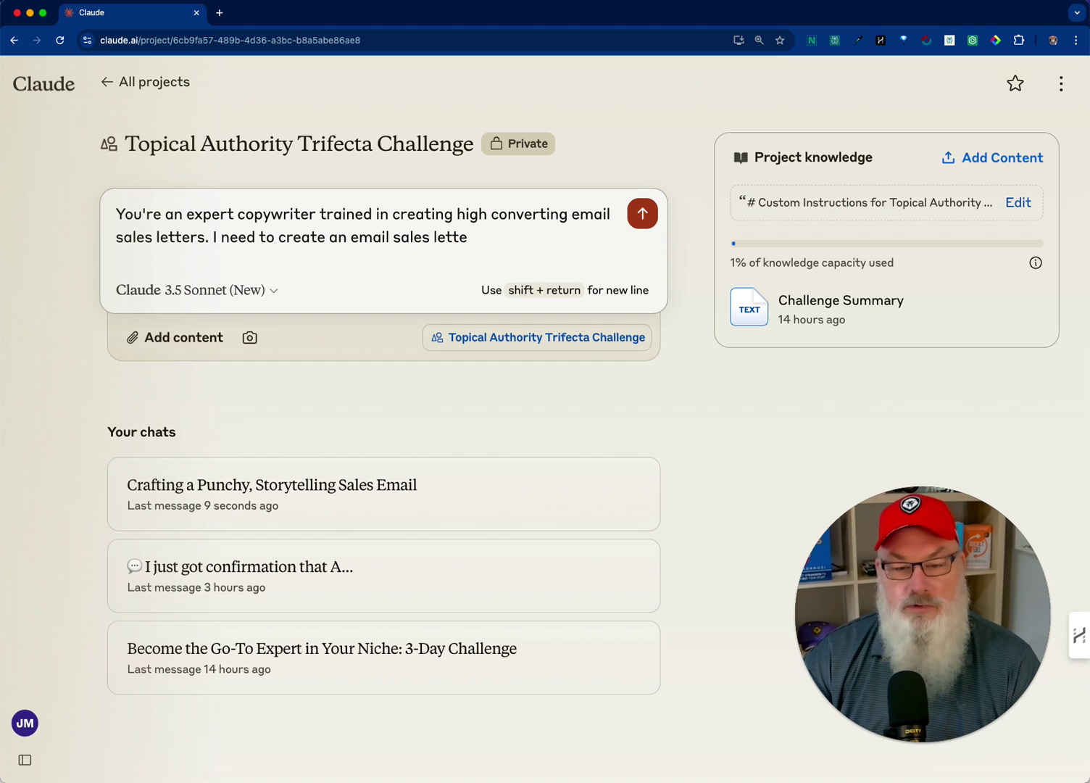
pyautogui.write('r to announ')
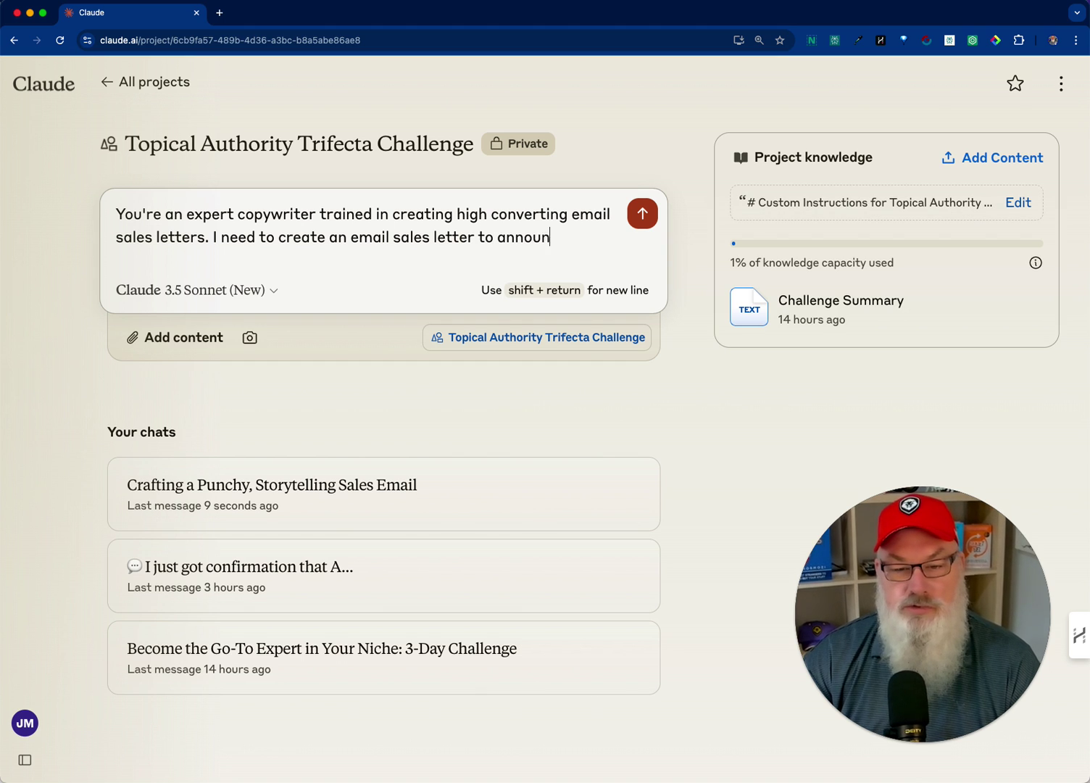
pyautogui.write('ce my new')
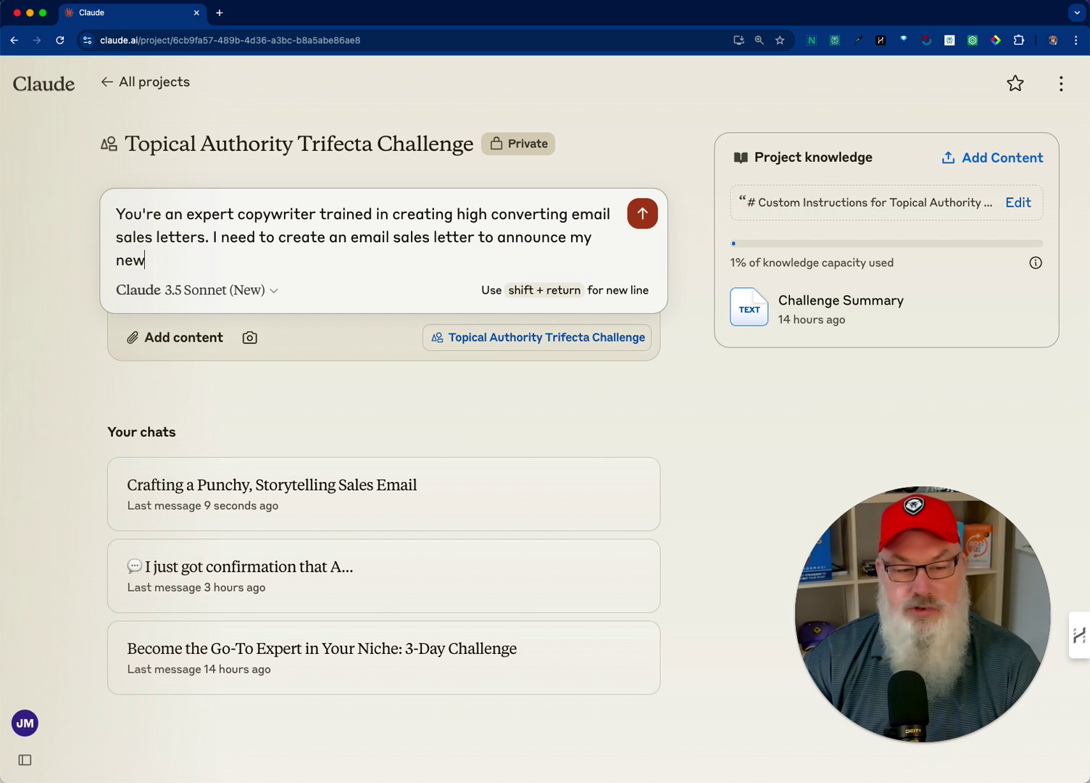
pyautogui.write(' challenge and ')
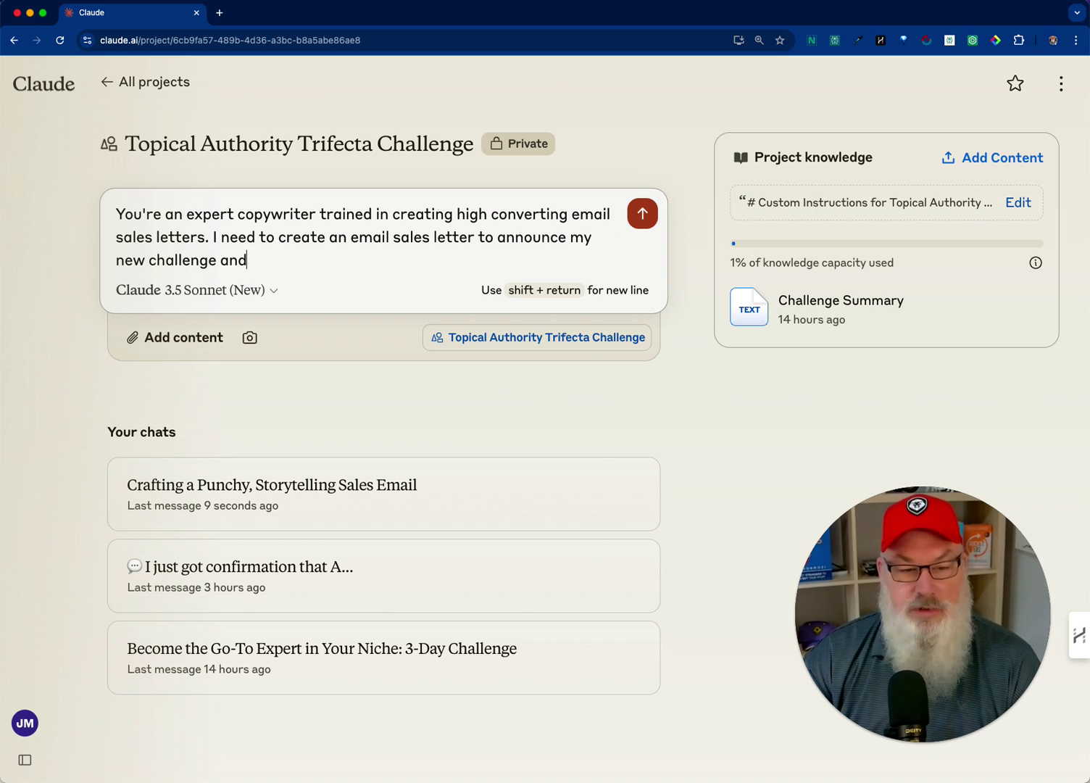
pyautogui.write('enco')
pyautogui.press('BackSpace')
pyautogui.write('cour')
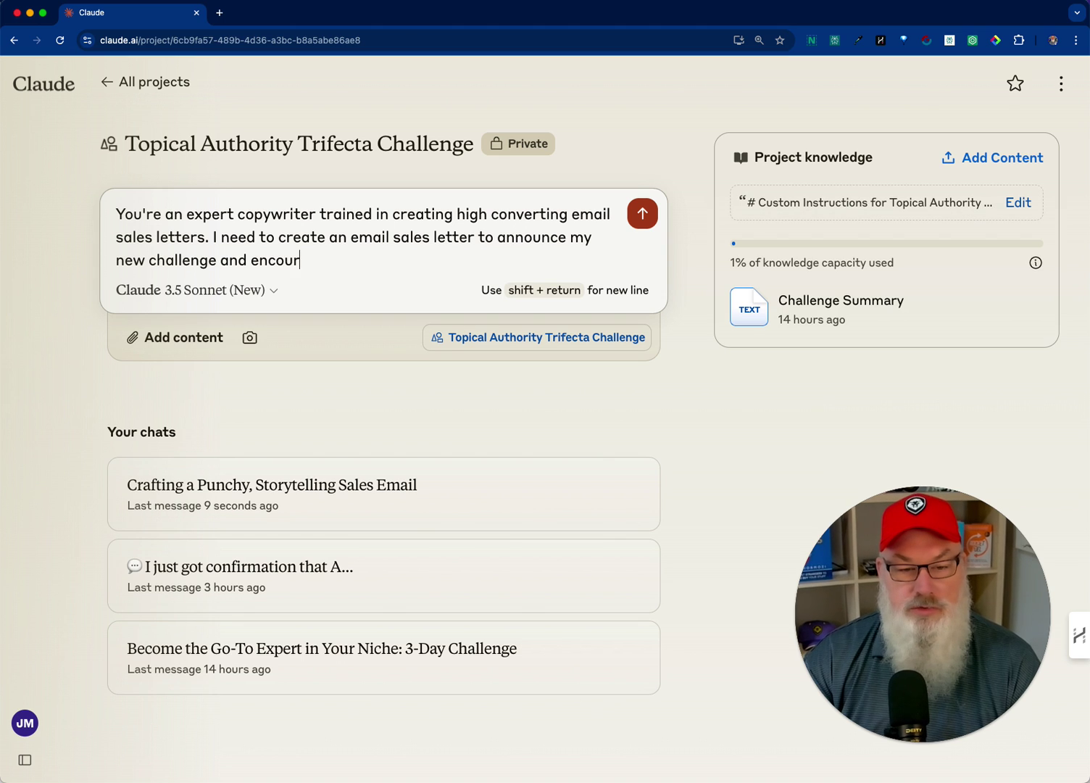
pyautogui.write('age readers to ')
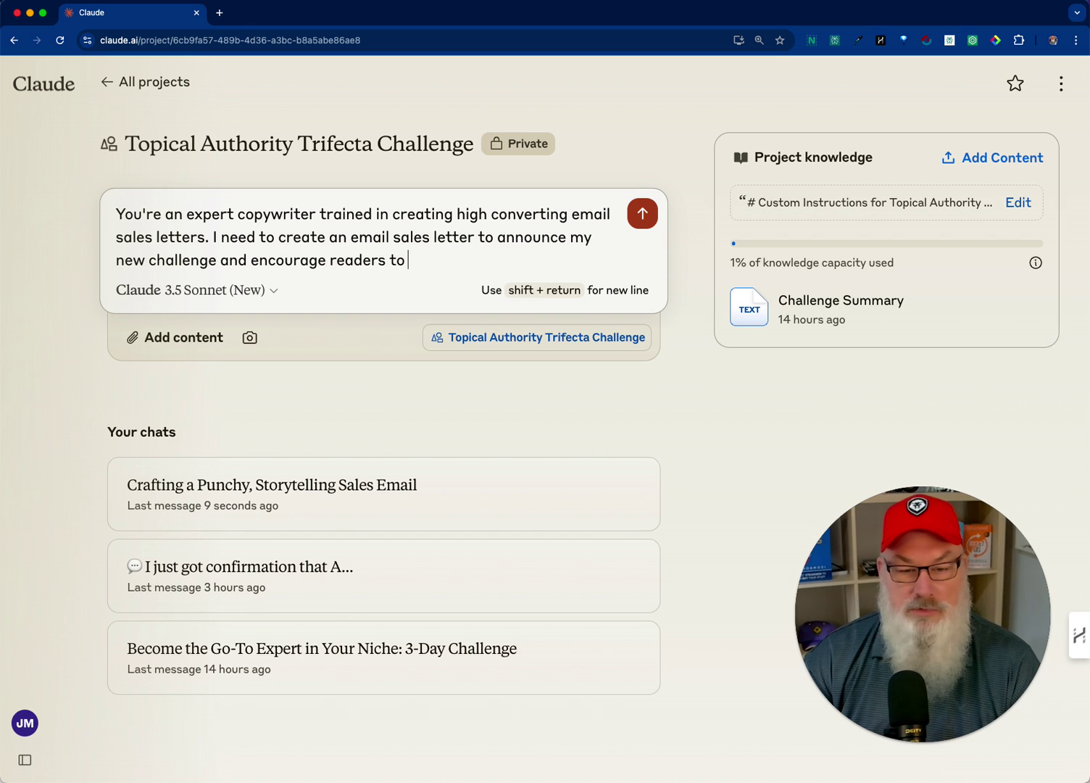
pyautogui.write('sign up.')
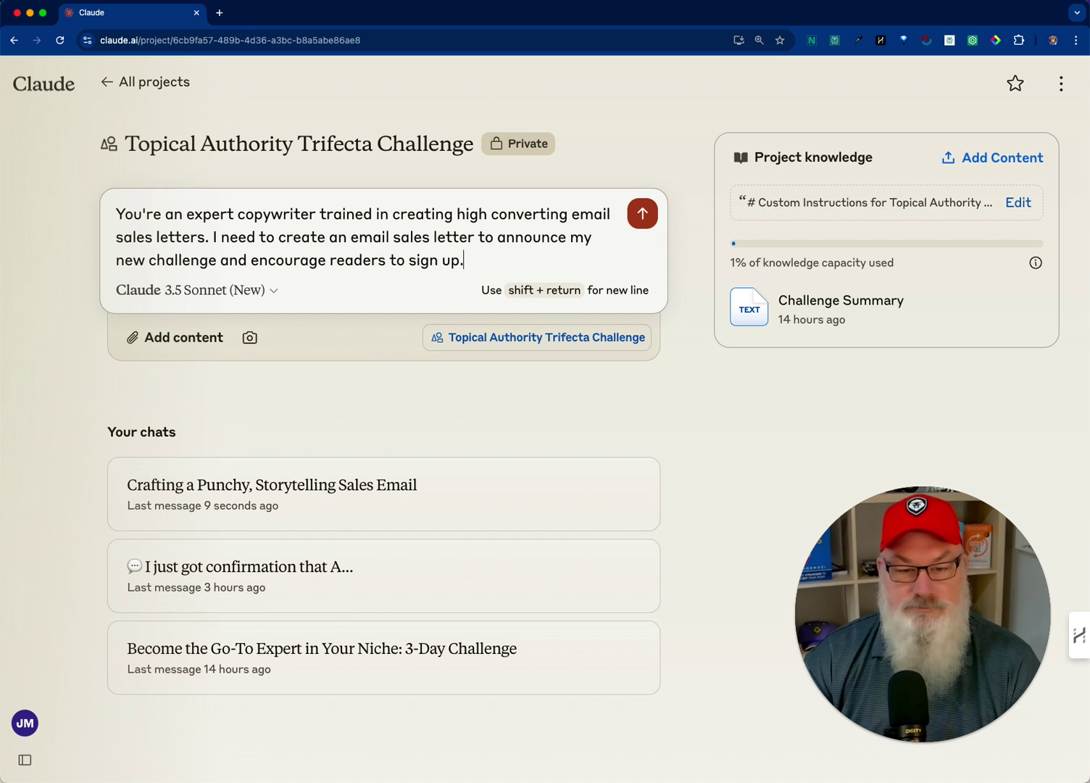
pyautogui.hotkey('shift', 'Return')
pyautogui.hotkey('shift', 'Return')
# Request a punchy copywriting tone with Russell Brunson-style energy and excitement.
pyautogui.write('I')
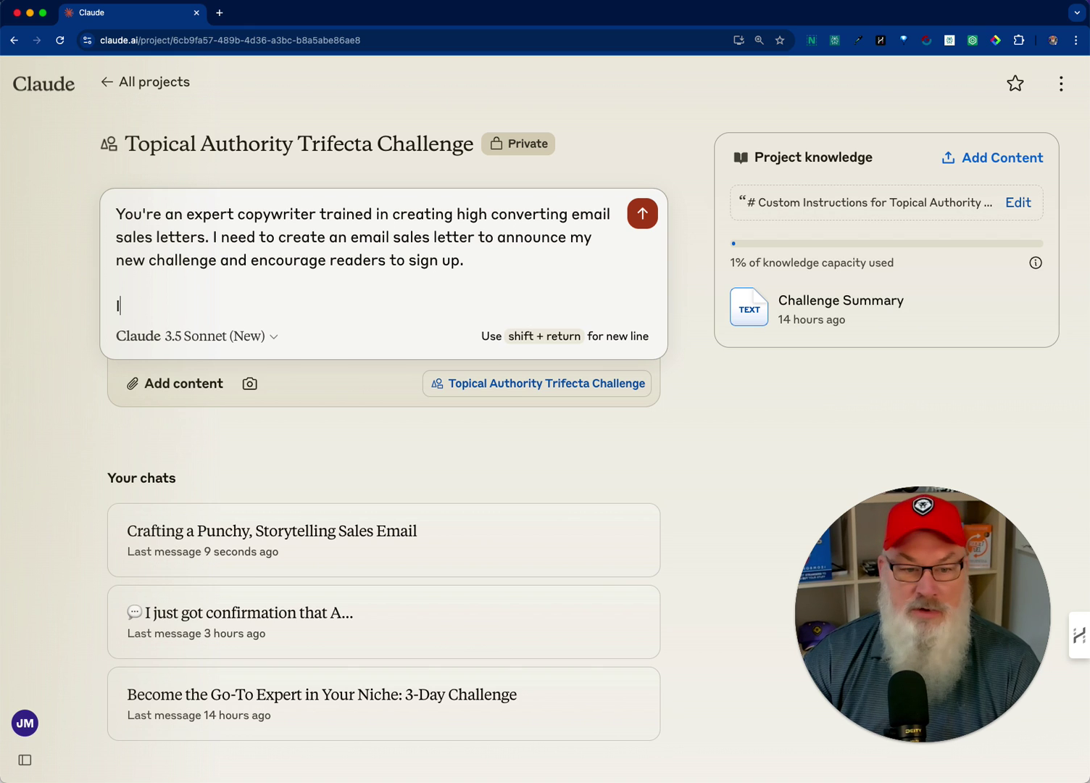
pyautogui.write(' want to use the ')
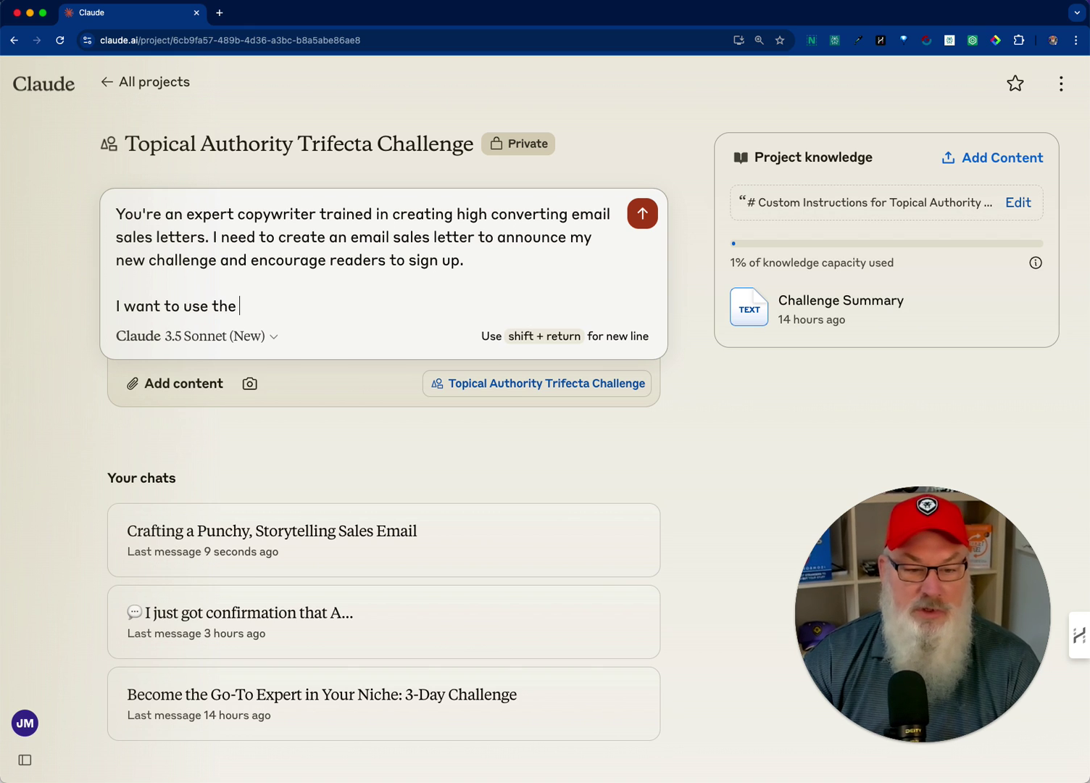
pyautogui.write('tone ')
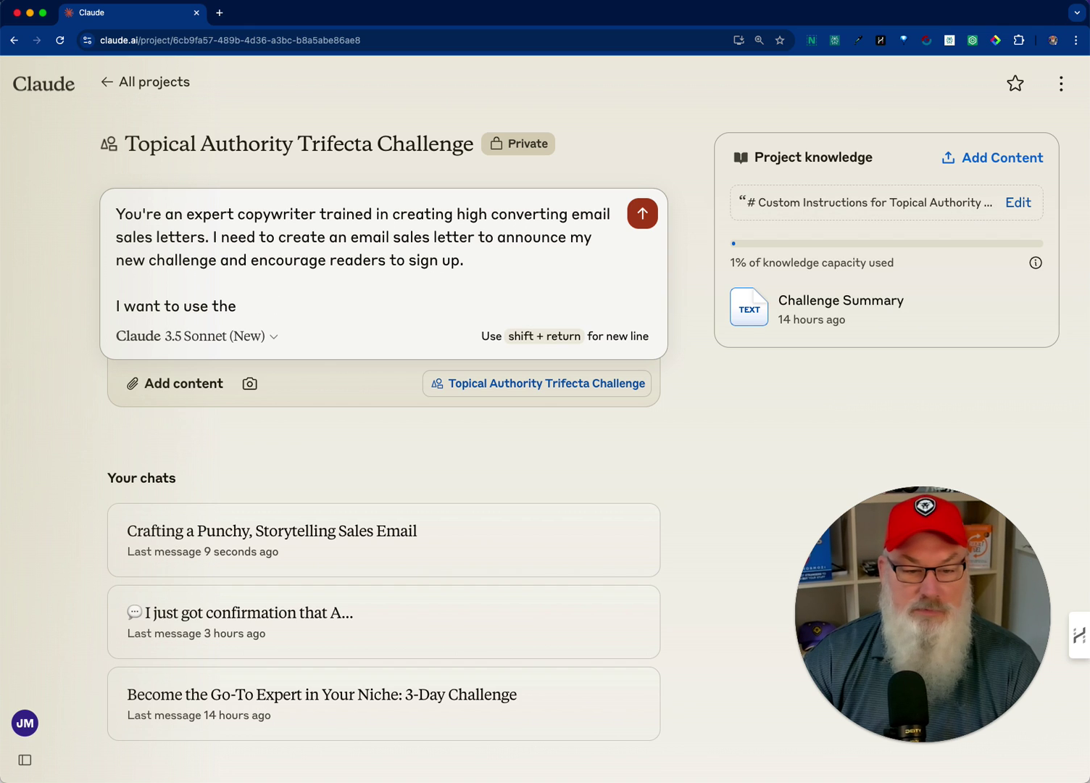
pyautogui.write('punchy s')
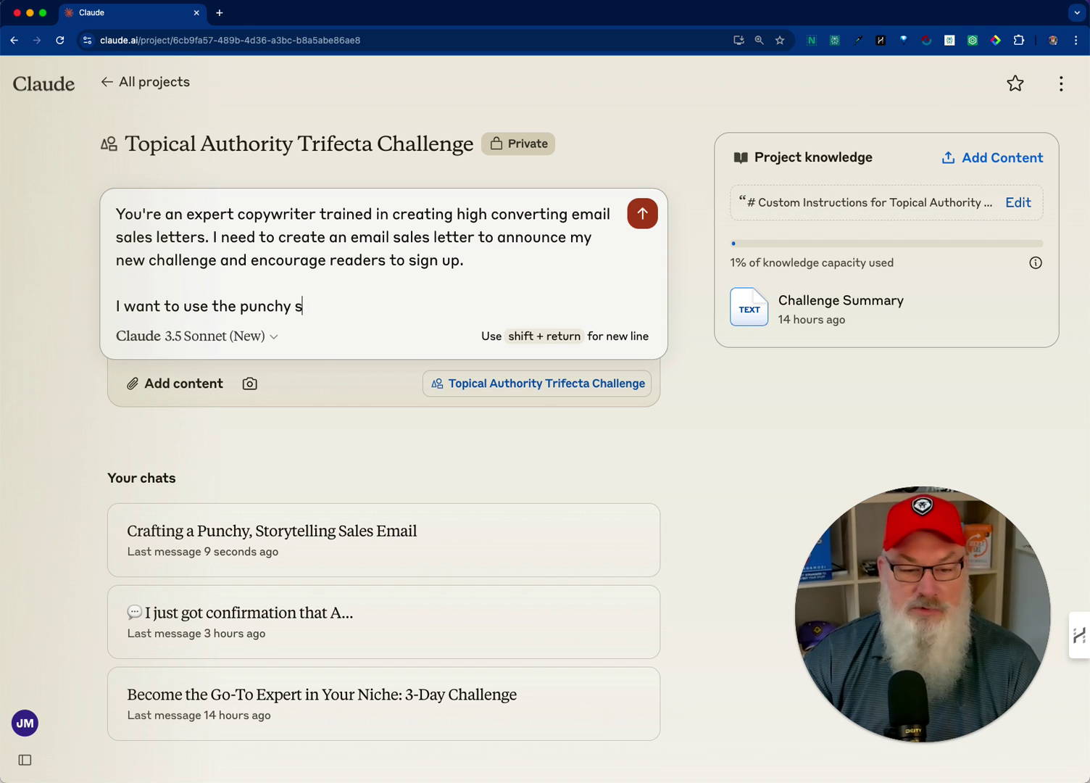
pyautogui.write('tyle of Ken')
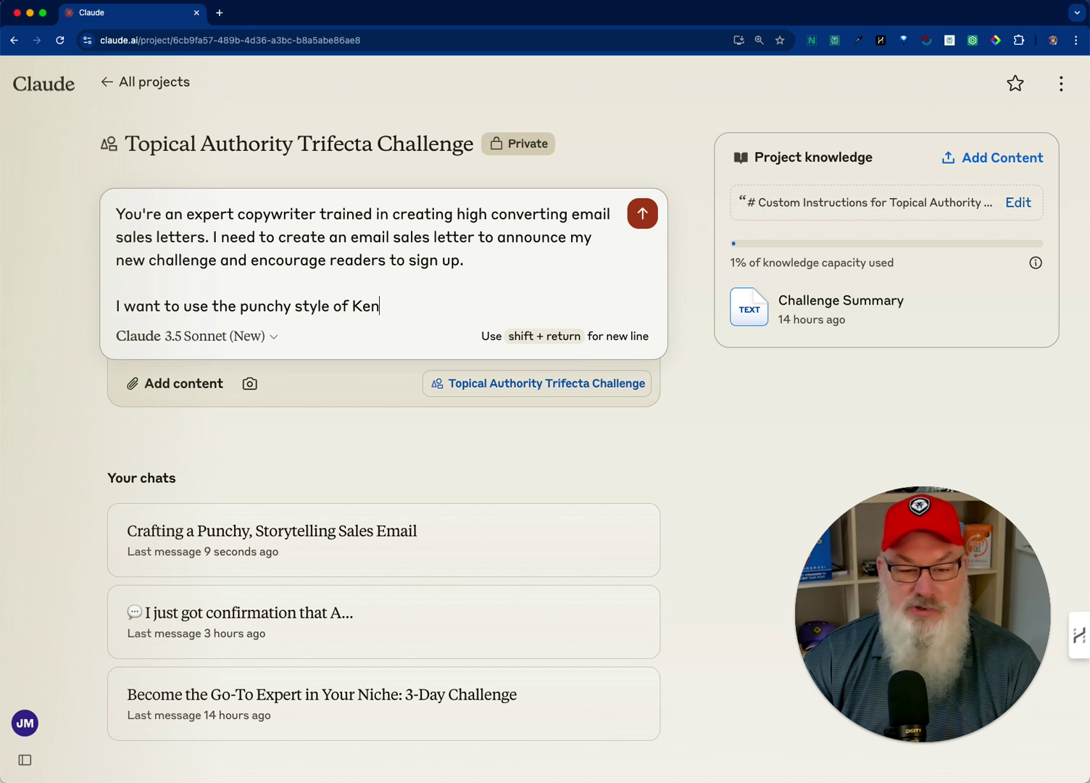
pyautogui.write(' Mok')
pyautogui.press('BackSpace')
pyautogui.write('skw')
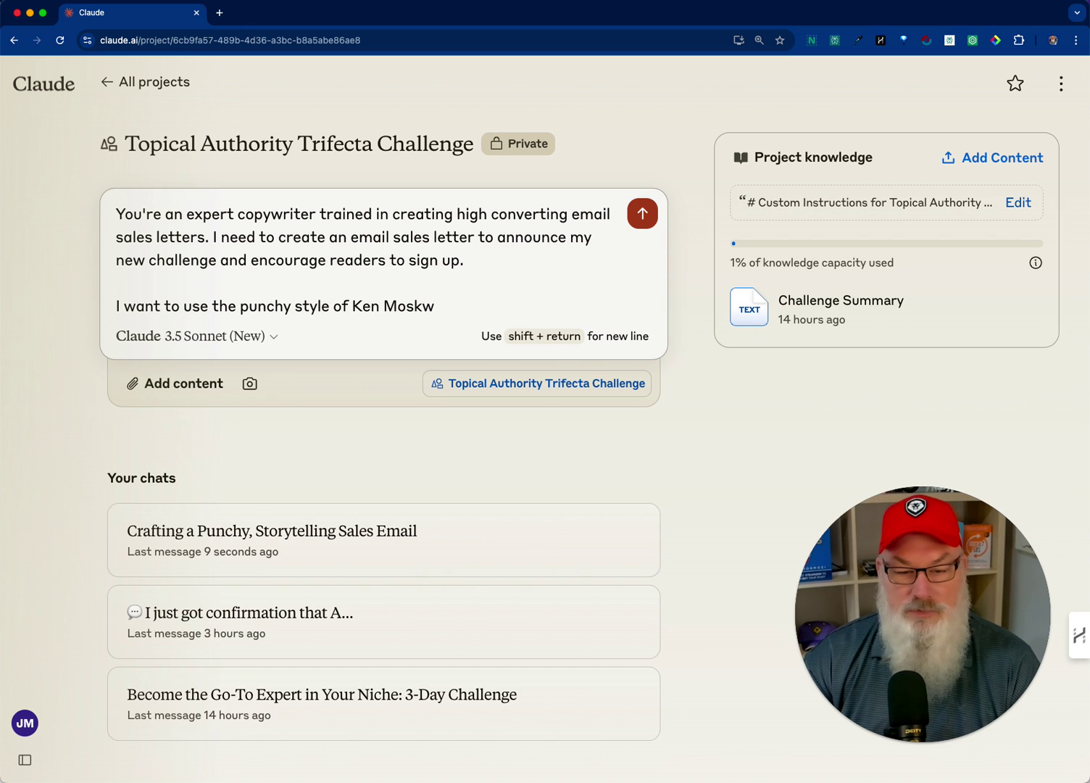
pyautogui.write('irtzz and th')
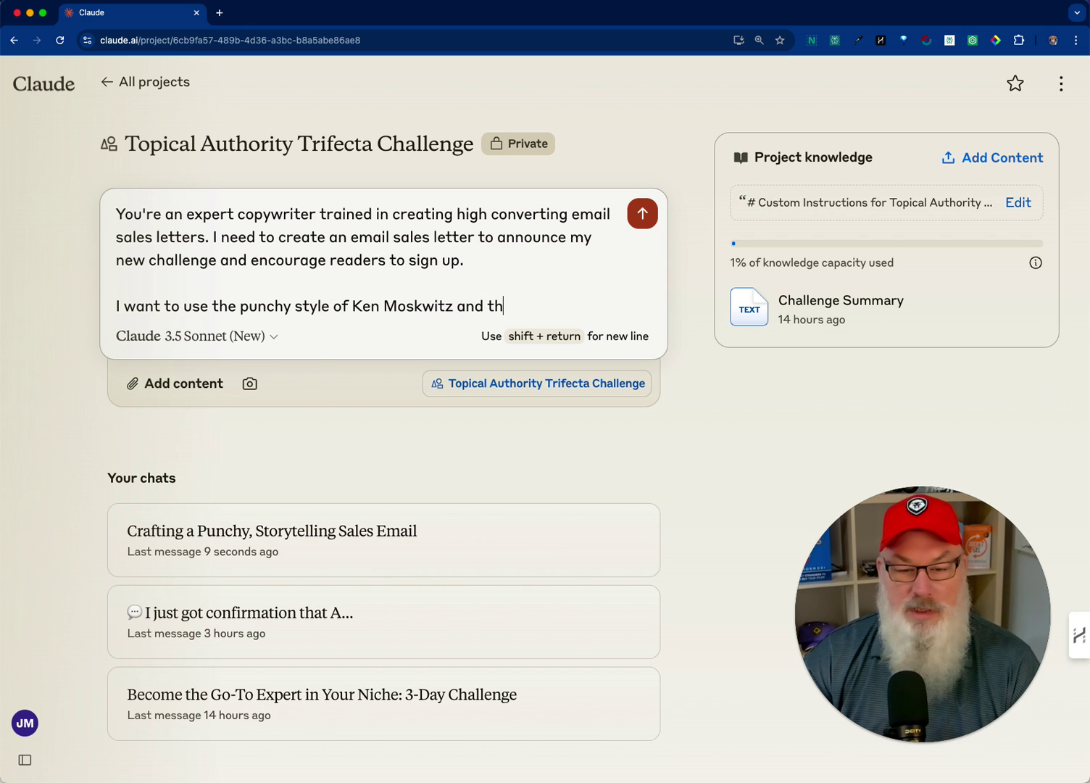
pyautogui.write('e eng')
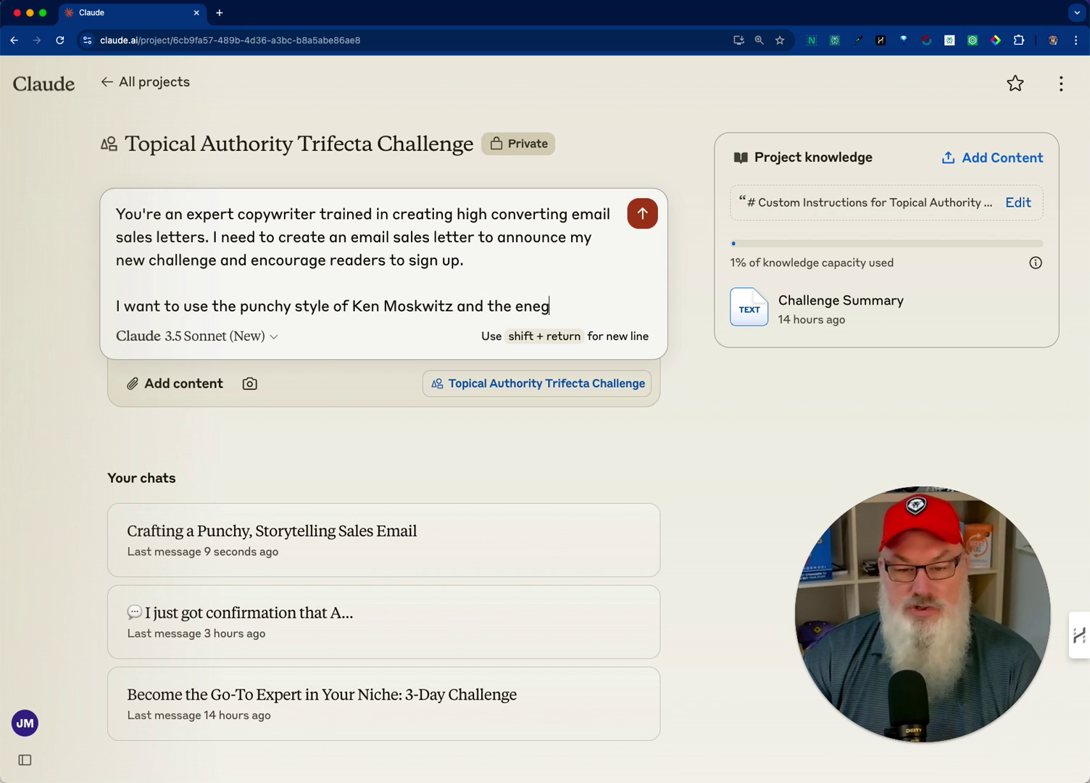
pyautogui.write('and e')
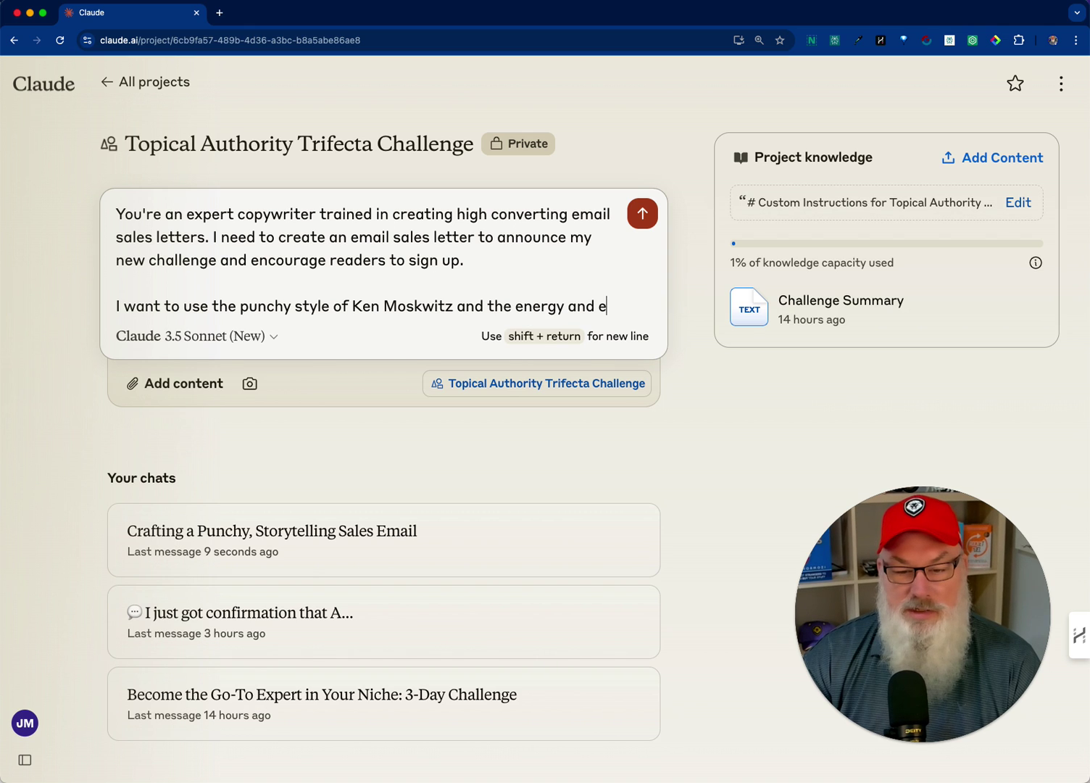
pyautogui.write('xcitement of ')
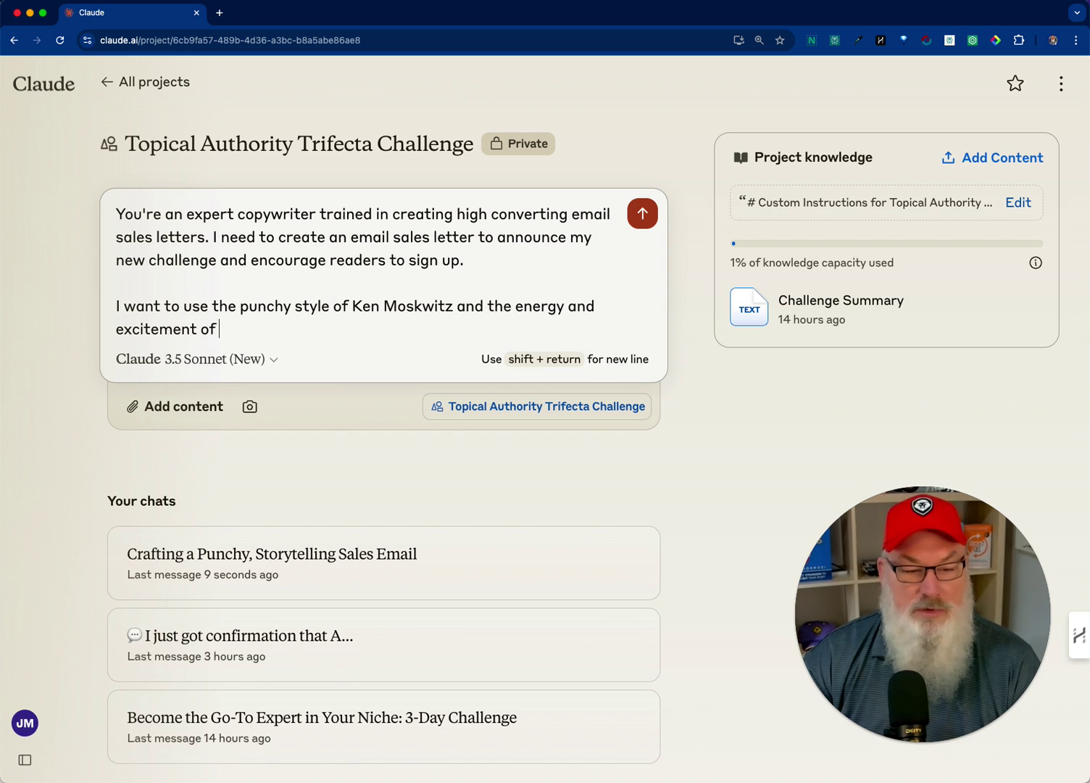
pyautogui.write('Ruse')
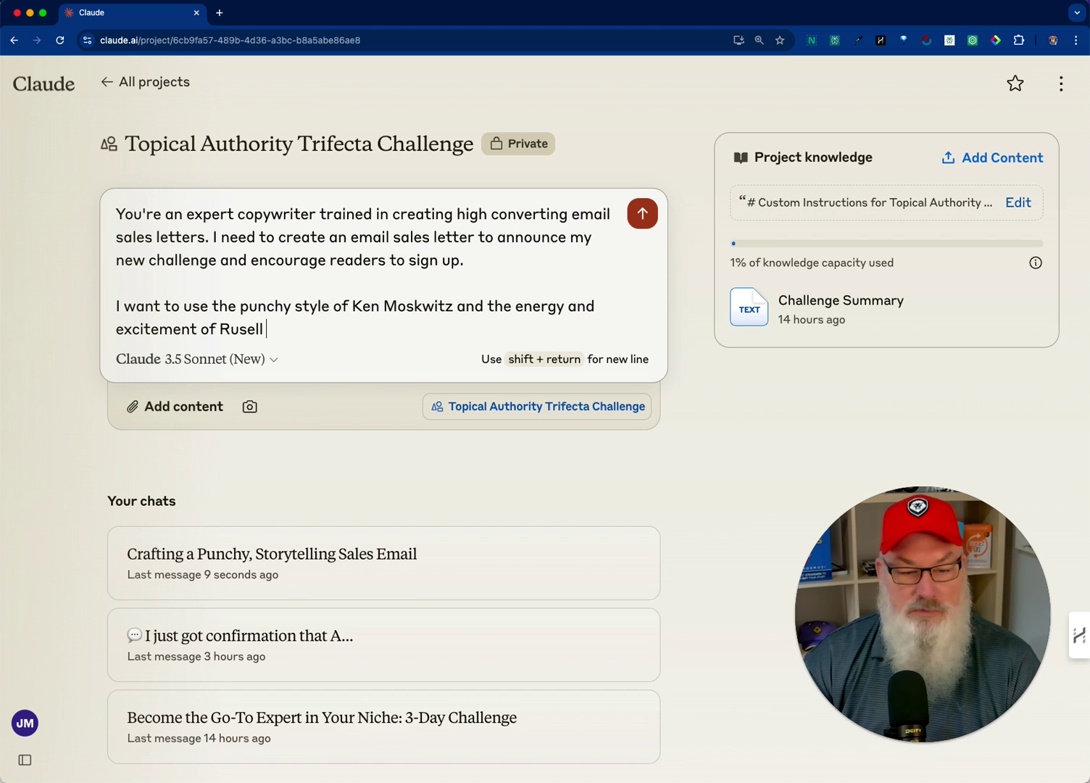
pyautogui.press('BackSpace')
pyautogui.write('se')
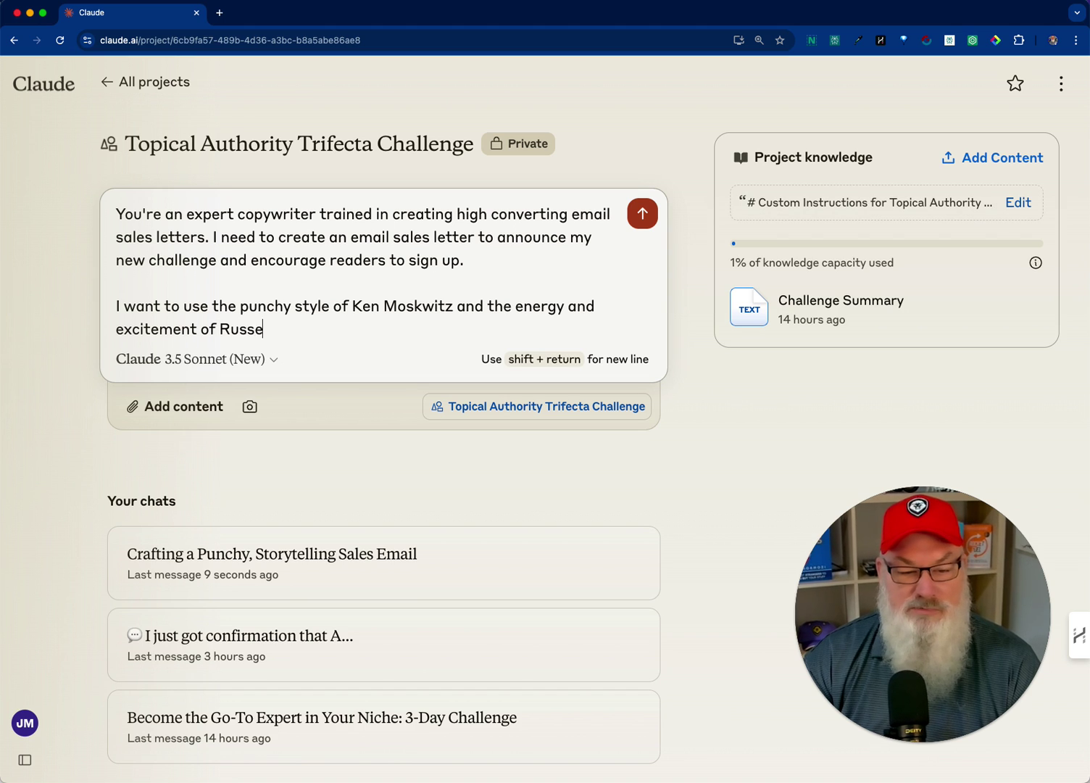
pyautogui.write('ll Bru')
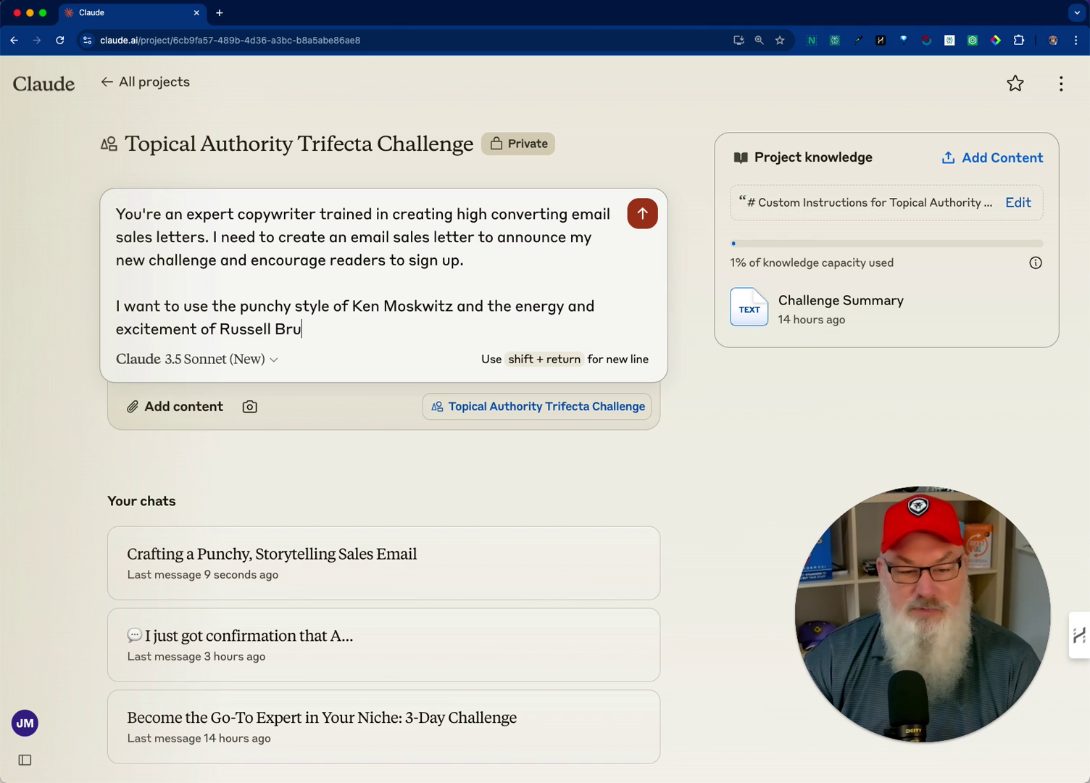
pyautogui.write('son.')
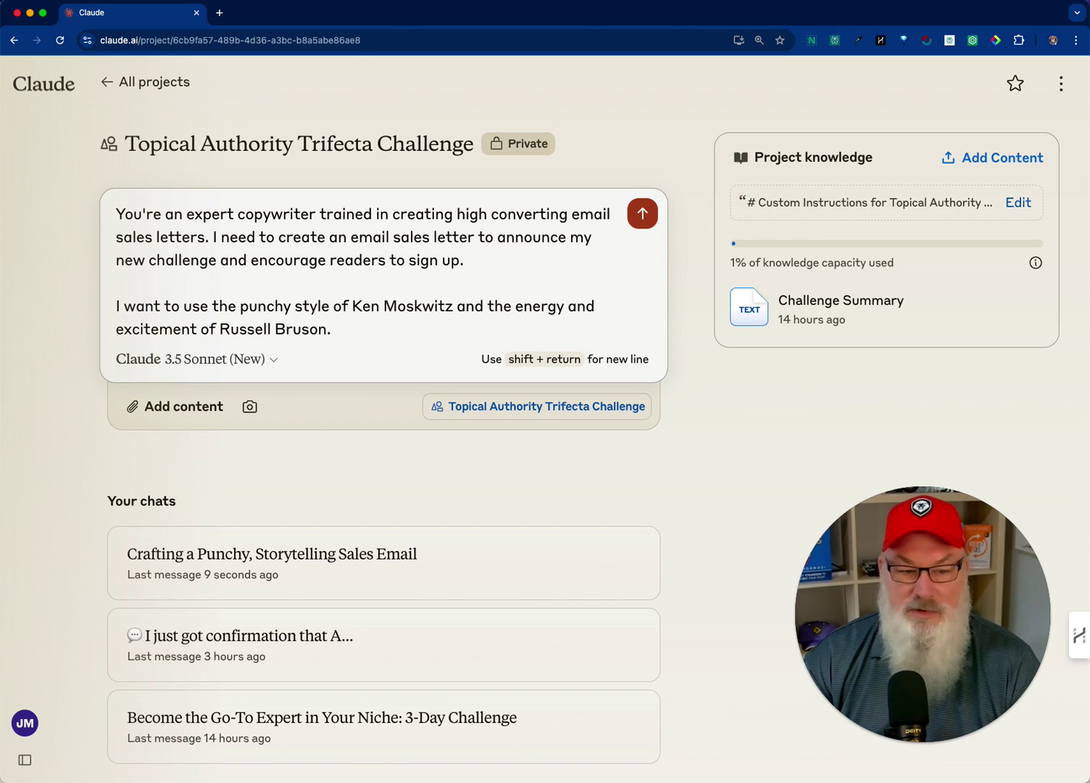
# Invite Claude to ask any questions needed to create a high converting sales letter.
pyautogui.hotkey('shift', 'Return')
pyautogui.hotkey('shift', 'Return')
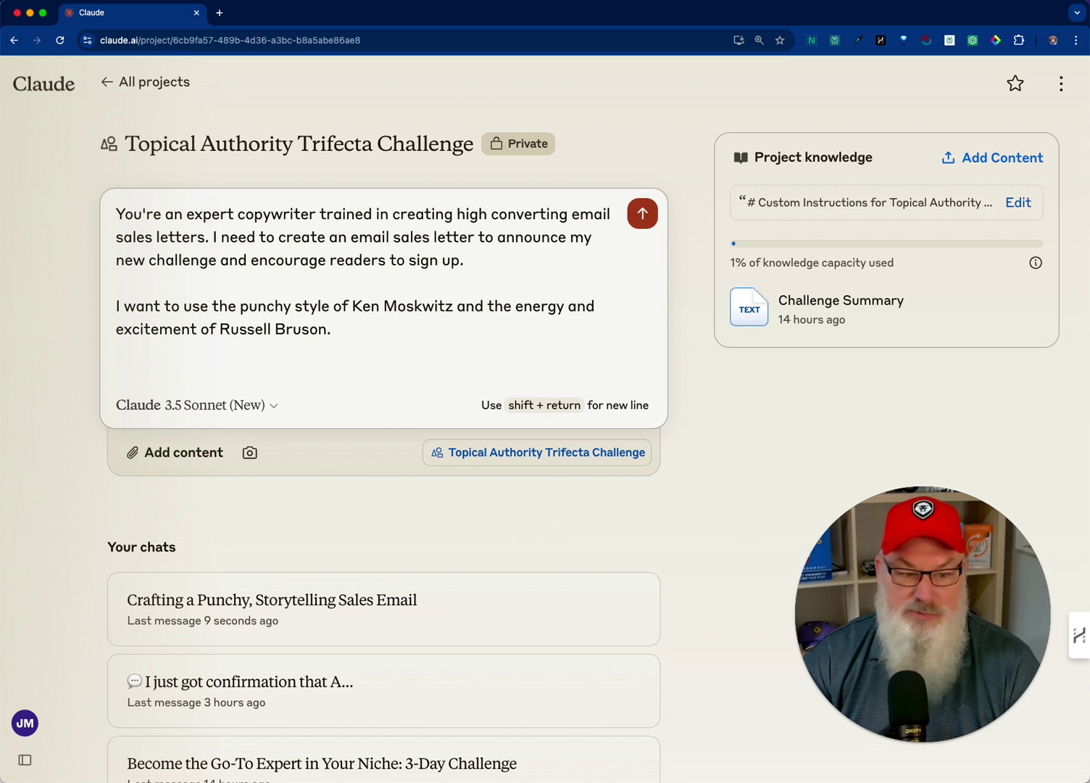
pyautogui.write('ease ask me an')
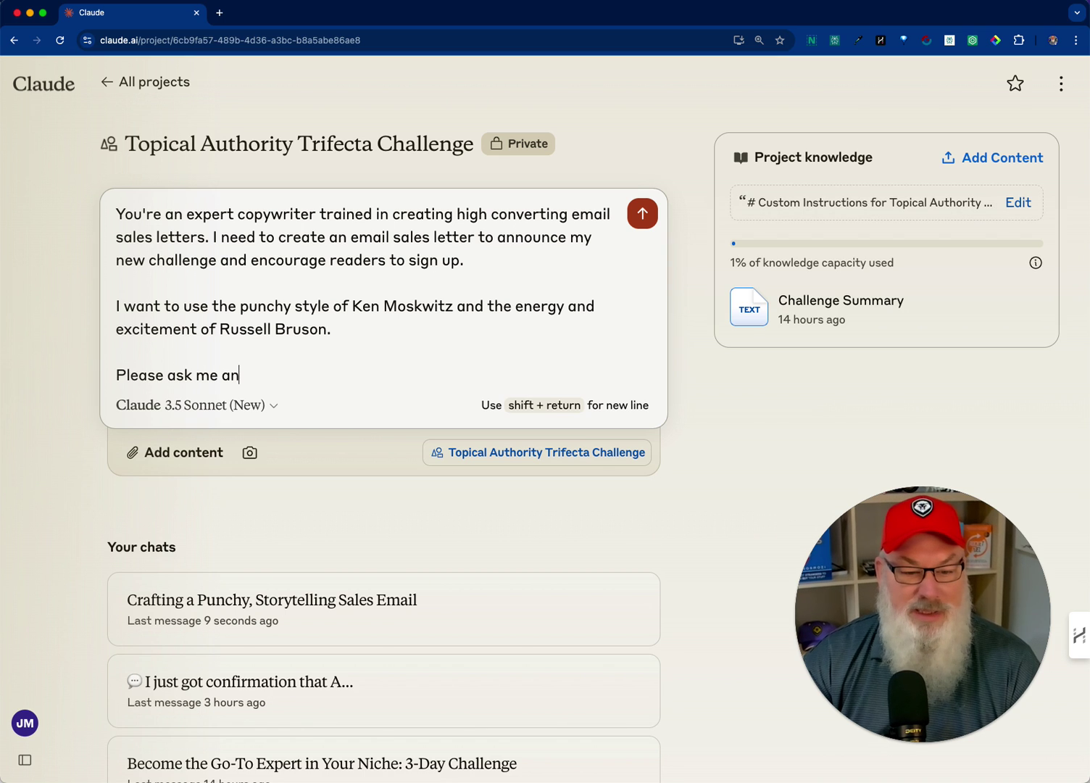
pyautogui.write('y questions you need ')
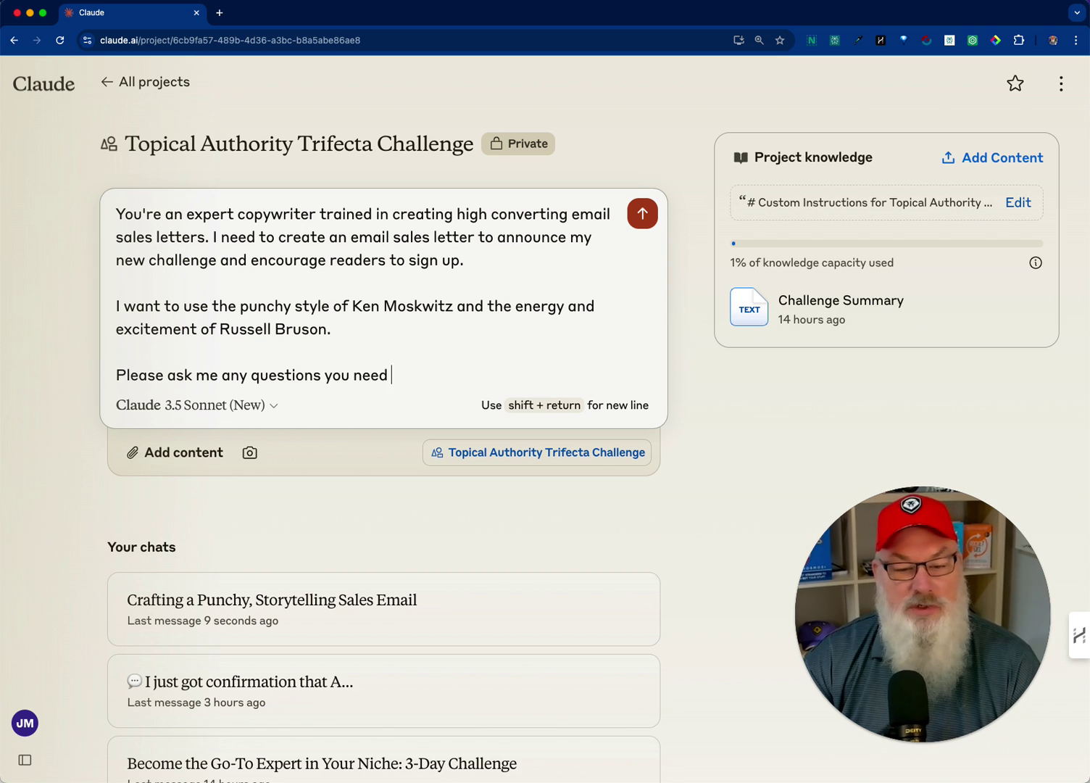
pyautogui.write('to create a h')
pyautogui.press('BackSpace')
pyautogui.write('create ')
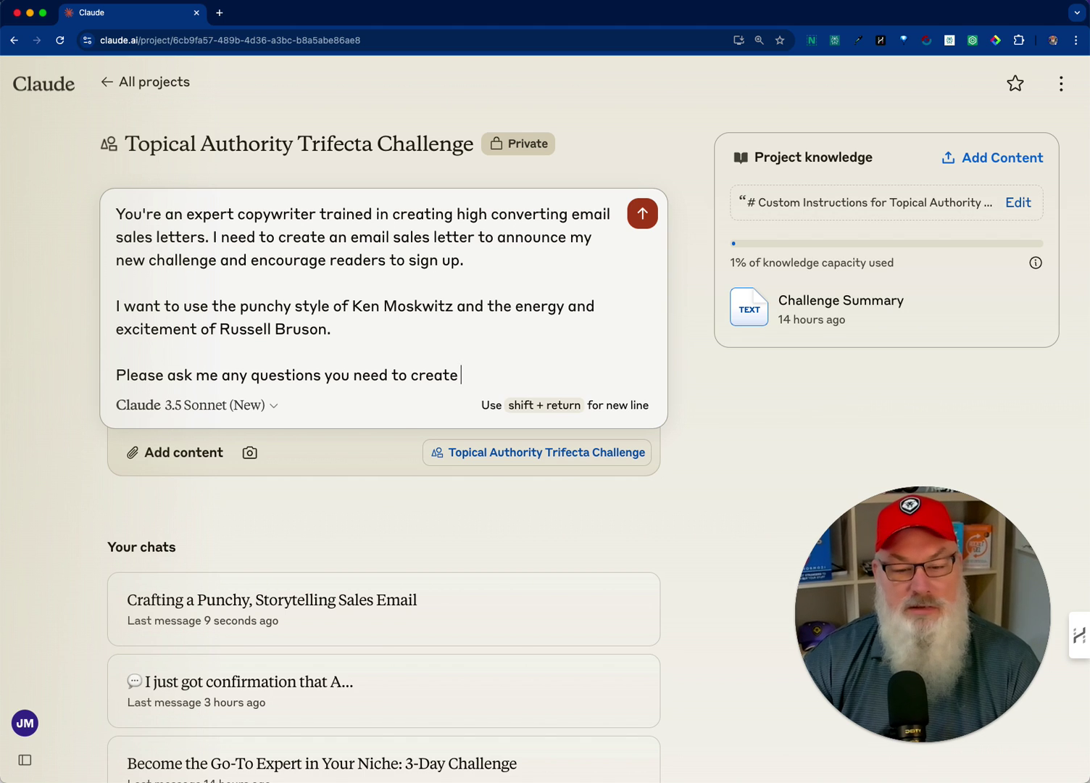
pyautogui.write('a high converti')
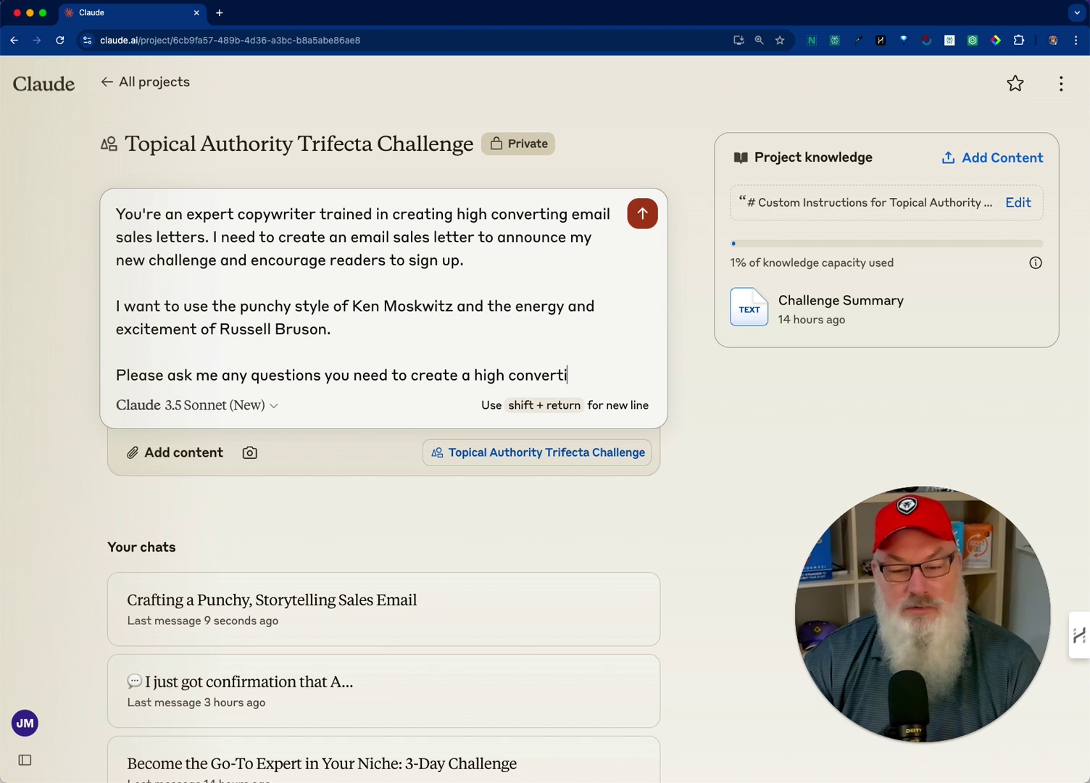
pyautogui.write('ng email sa')
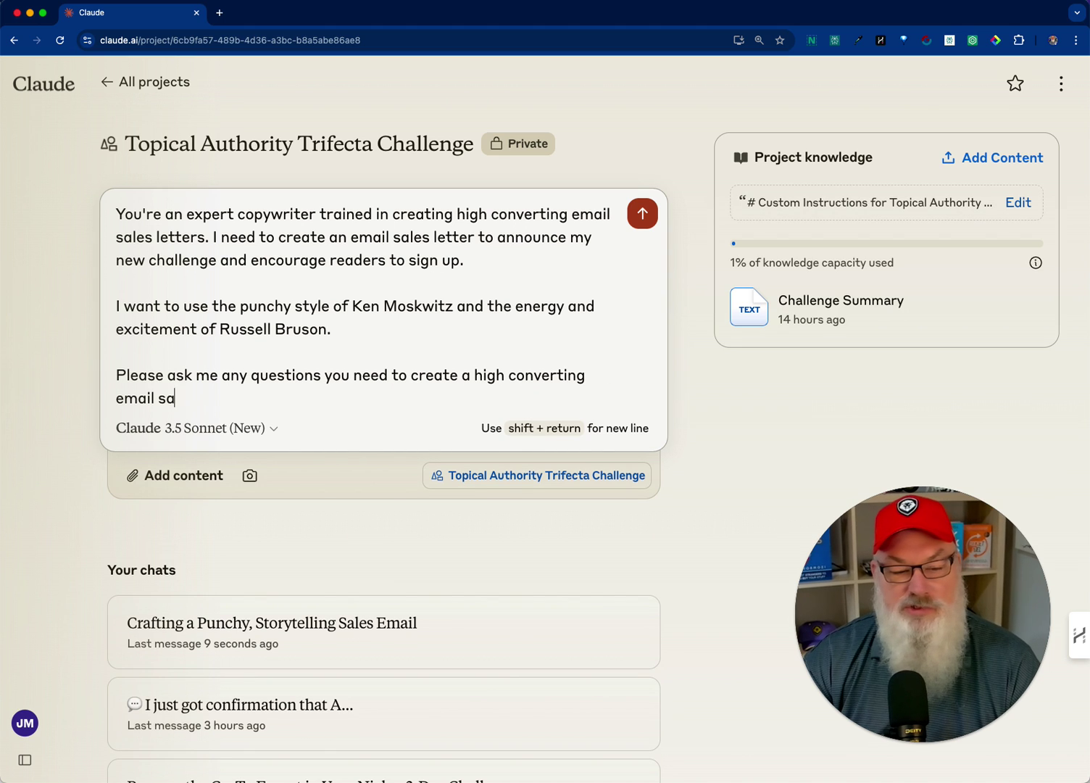
pyautogui.write('les letter for thi')
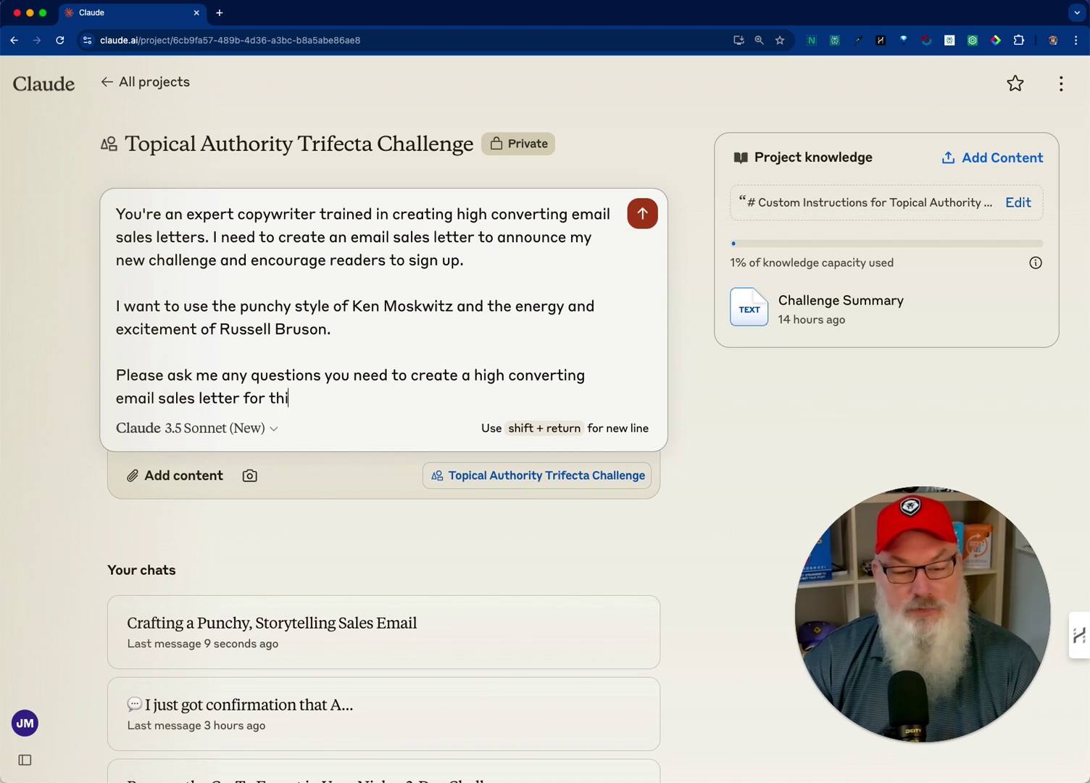
pyautogui.write('s challenge')
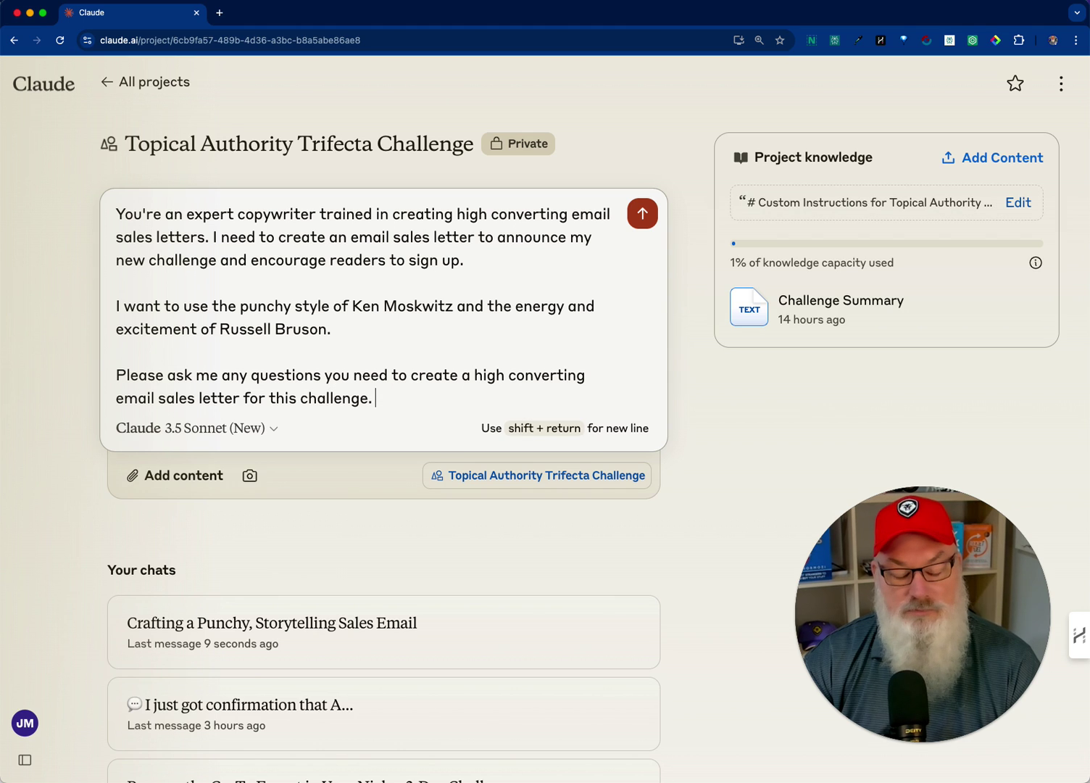
pyautogui.write('.')
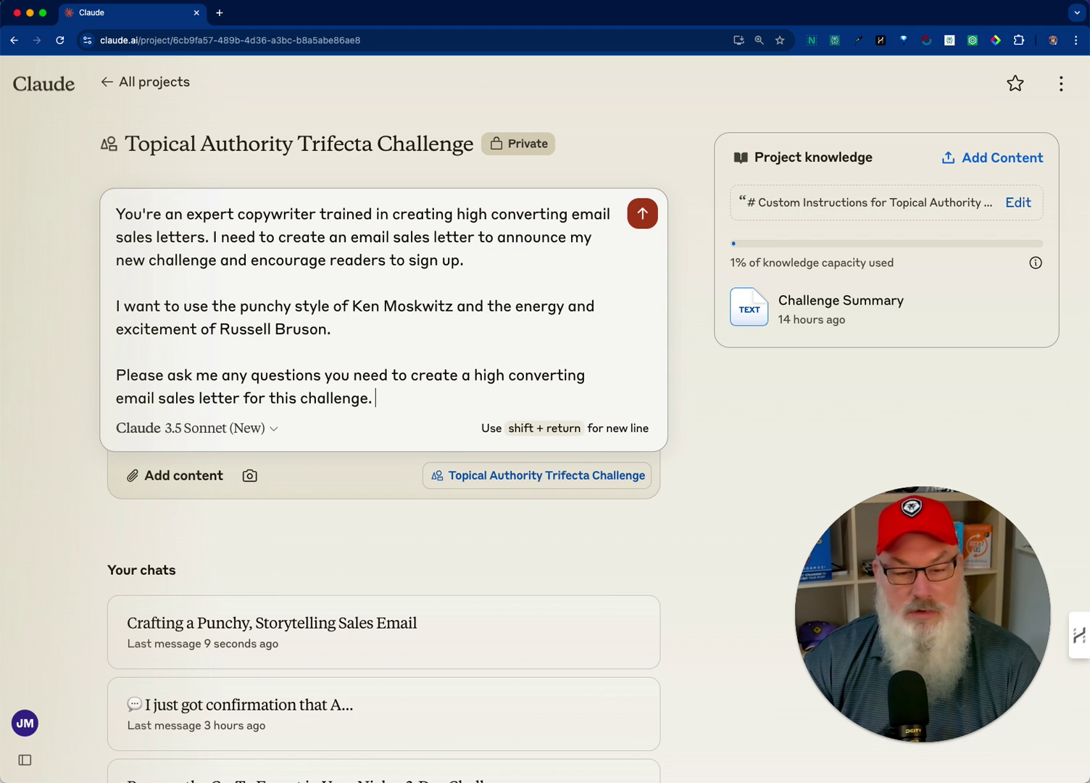
# Add a P.S. asking for a series of 3 emails over 6 days, then send.
pyautogui.hotkey('shift', 'Return')
pyautogui.hotkey('shift', 'Return')
pyautogui.write('PS.')
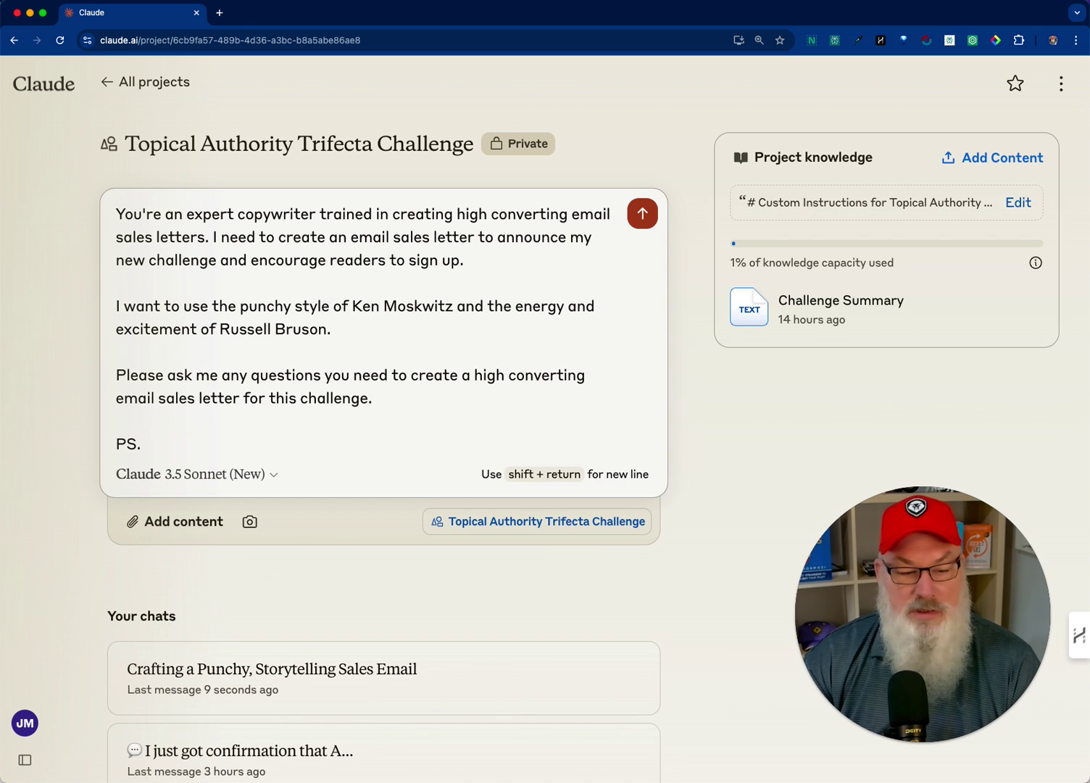
pyautogui.write(" I'd lie ")
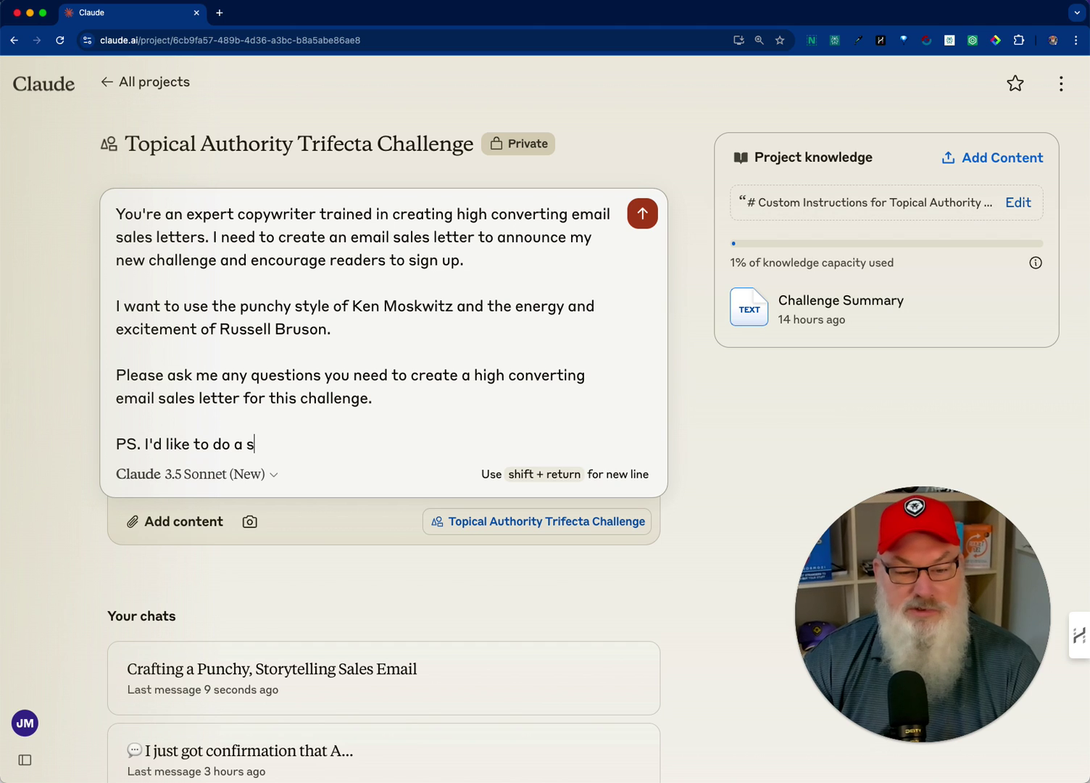
pyautogui.write('to do a seir')
pyautogui.press('BackSpace')
pyautogui.press('BackSpace')
pyautogui.write('ries of 3')
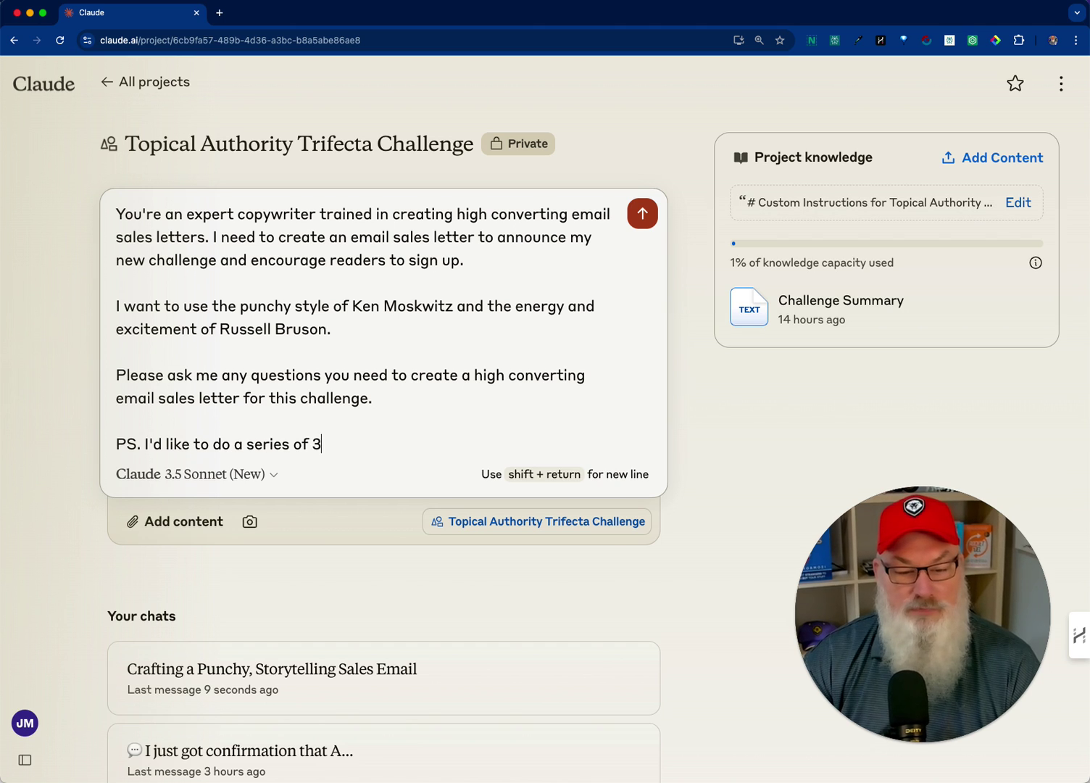
pyautogui.write(' emails over th')
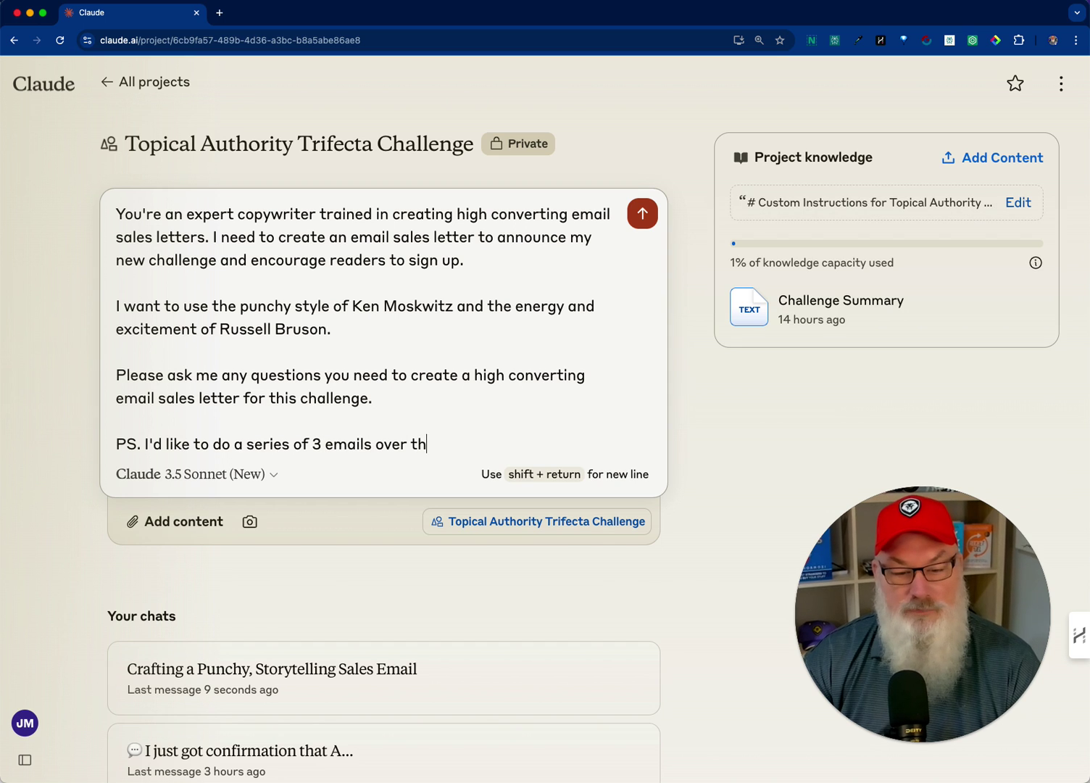
pyautogui.write('e next')
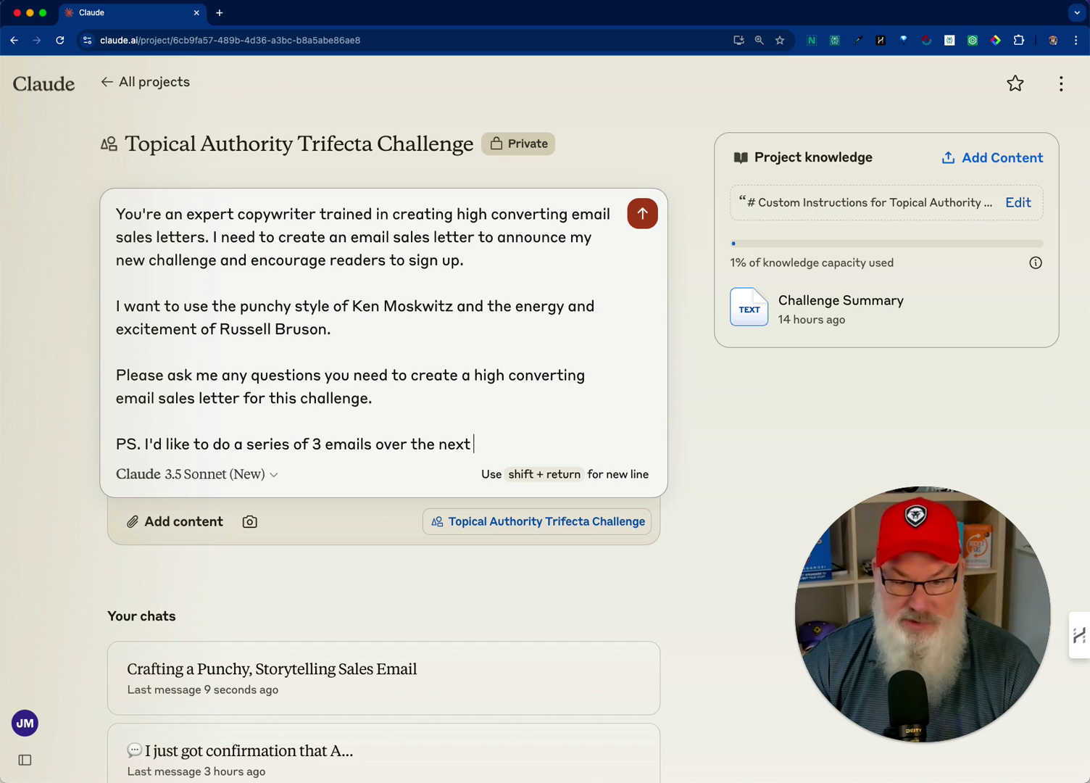
pyautogui.write('6 days with')
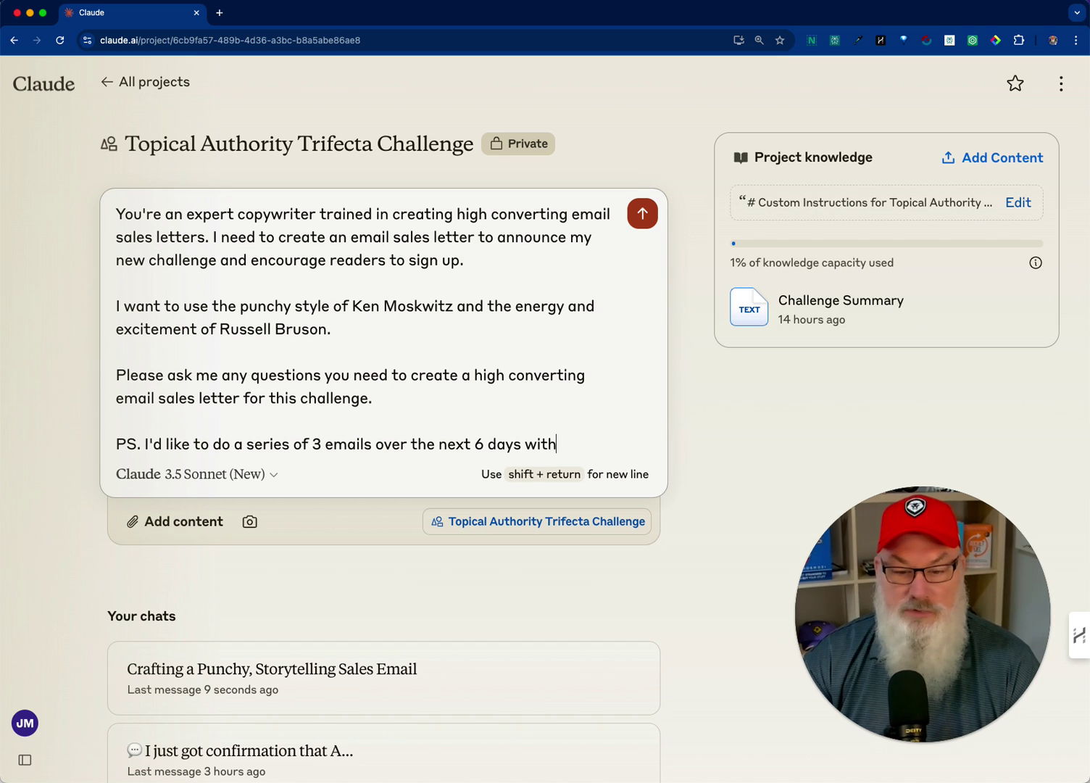
pyautogui.write(' today bein')
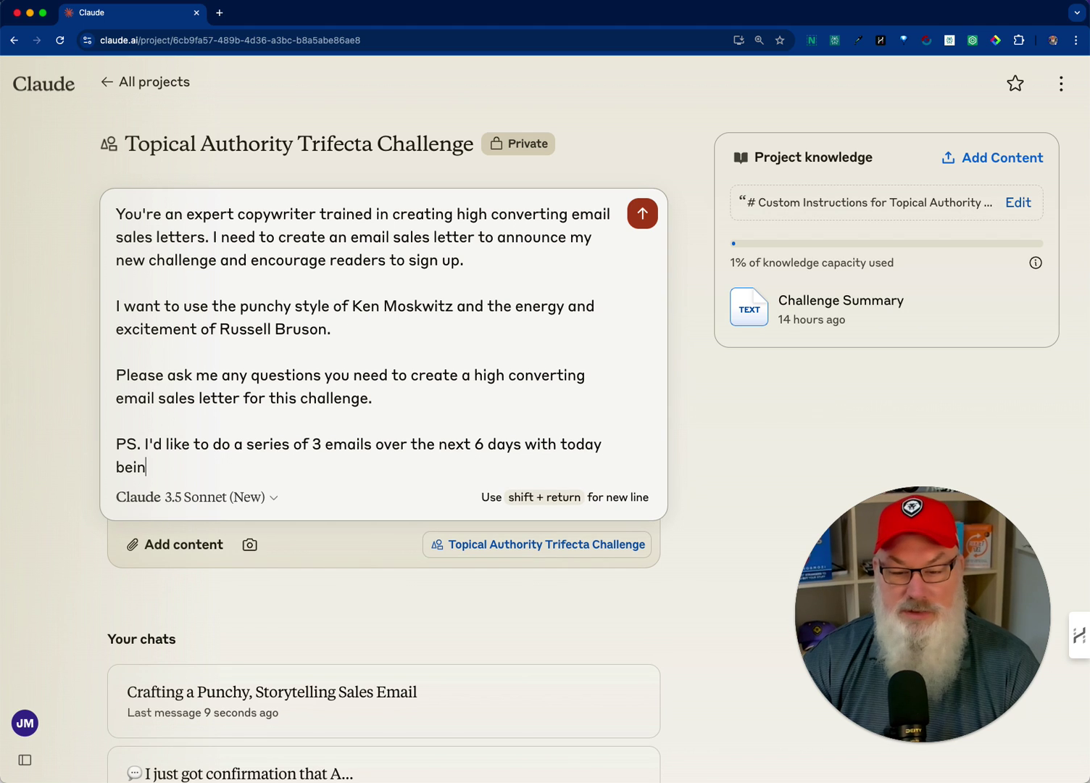
pyautogui.write('g day 1 and ')
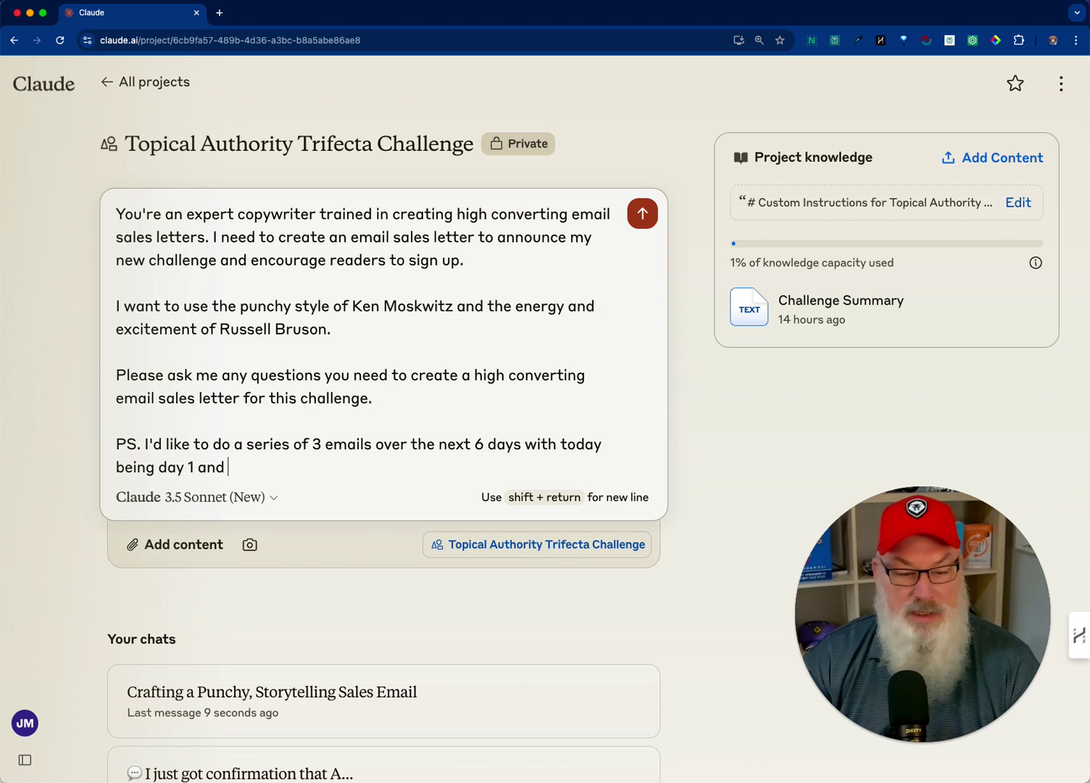
pyautogui.write('the day of the')
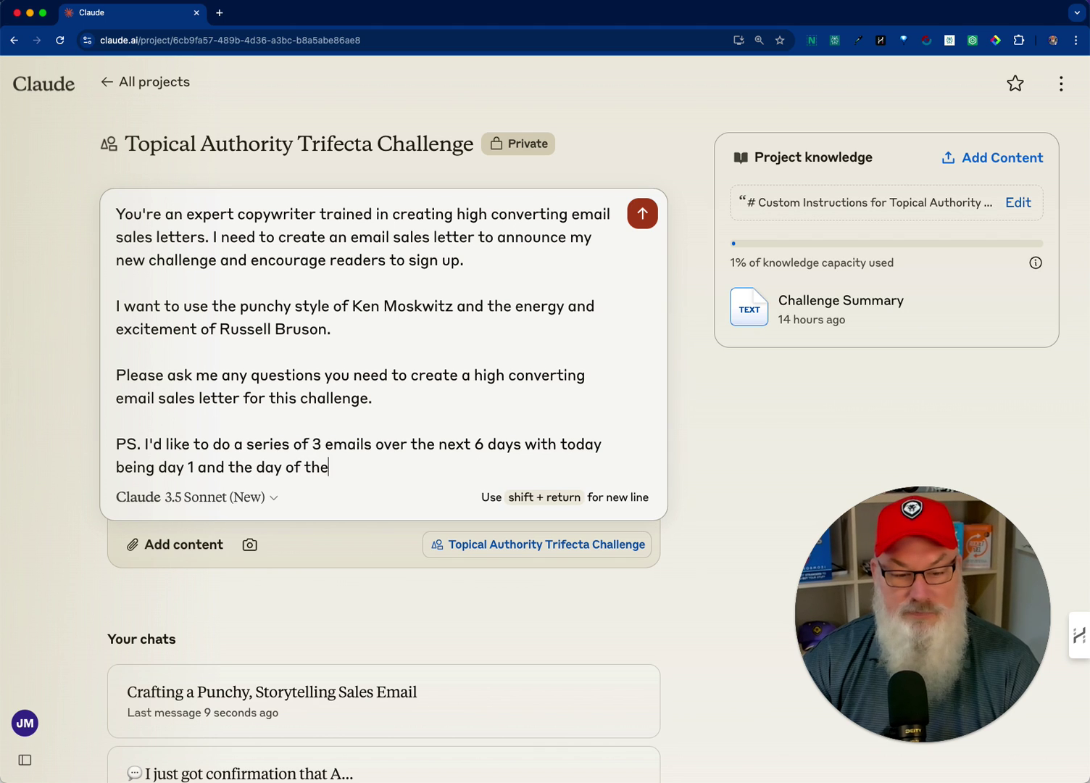
pyautogui.write('net being ')
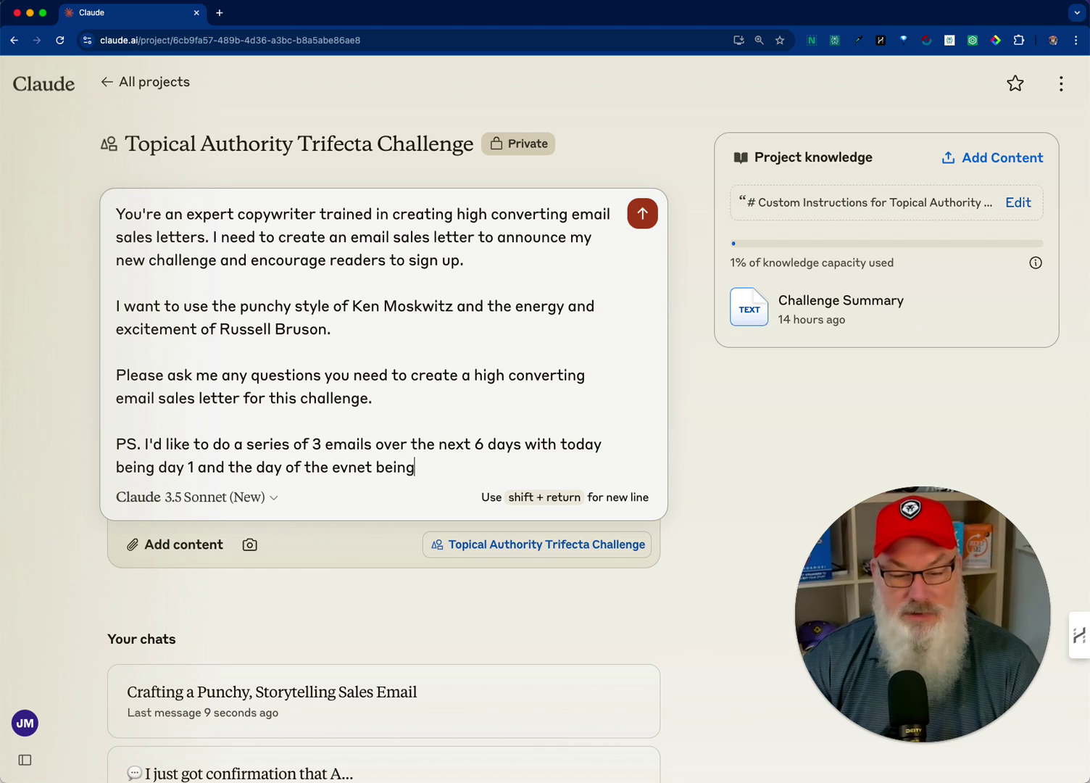
pyautogui.write('day 7')
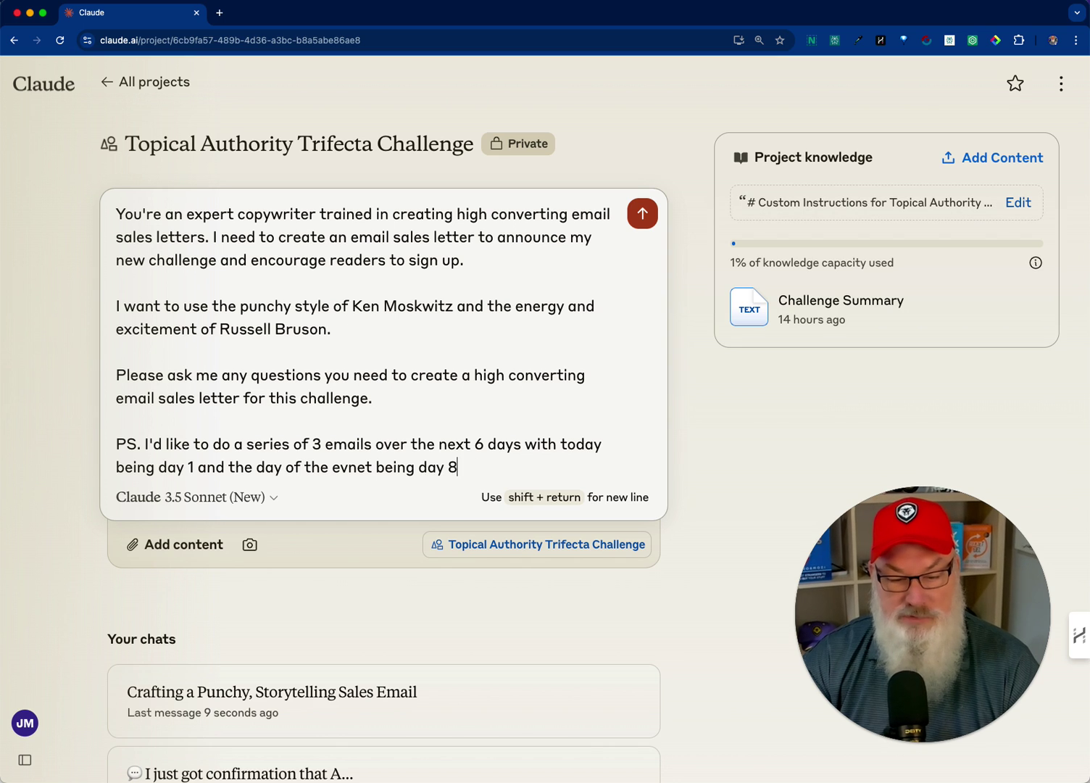
pyautogui.write('6')
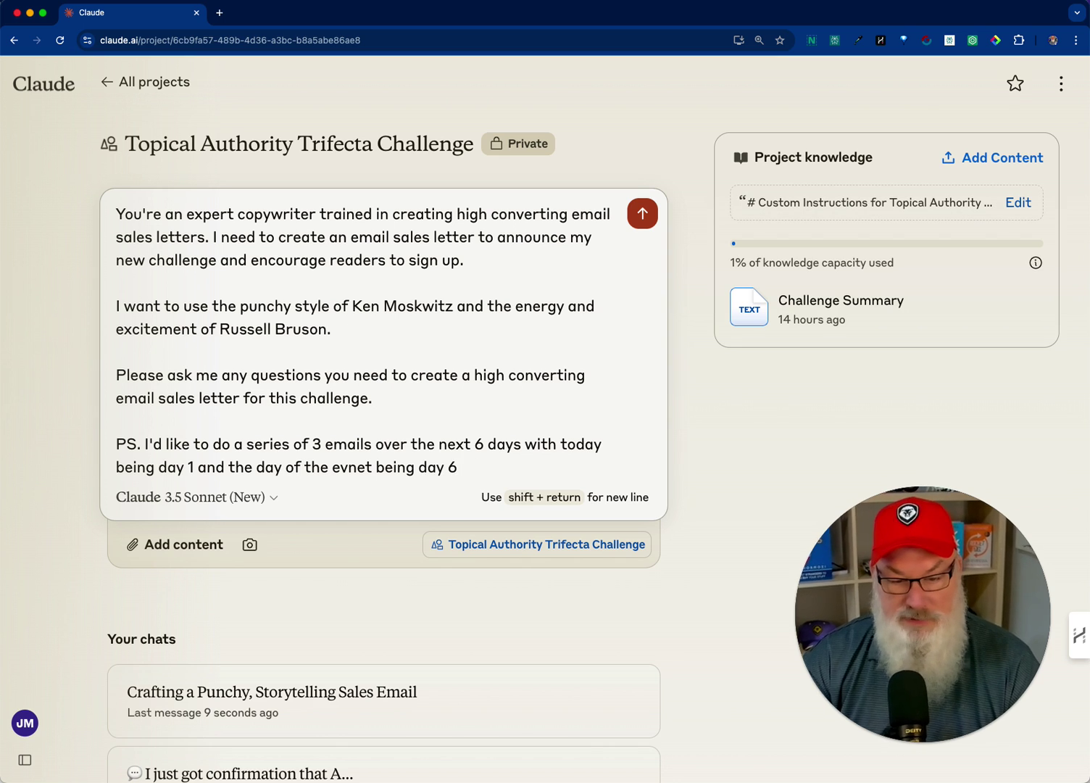
pyautogui.press('Return')
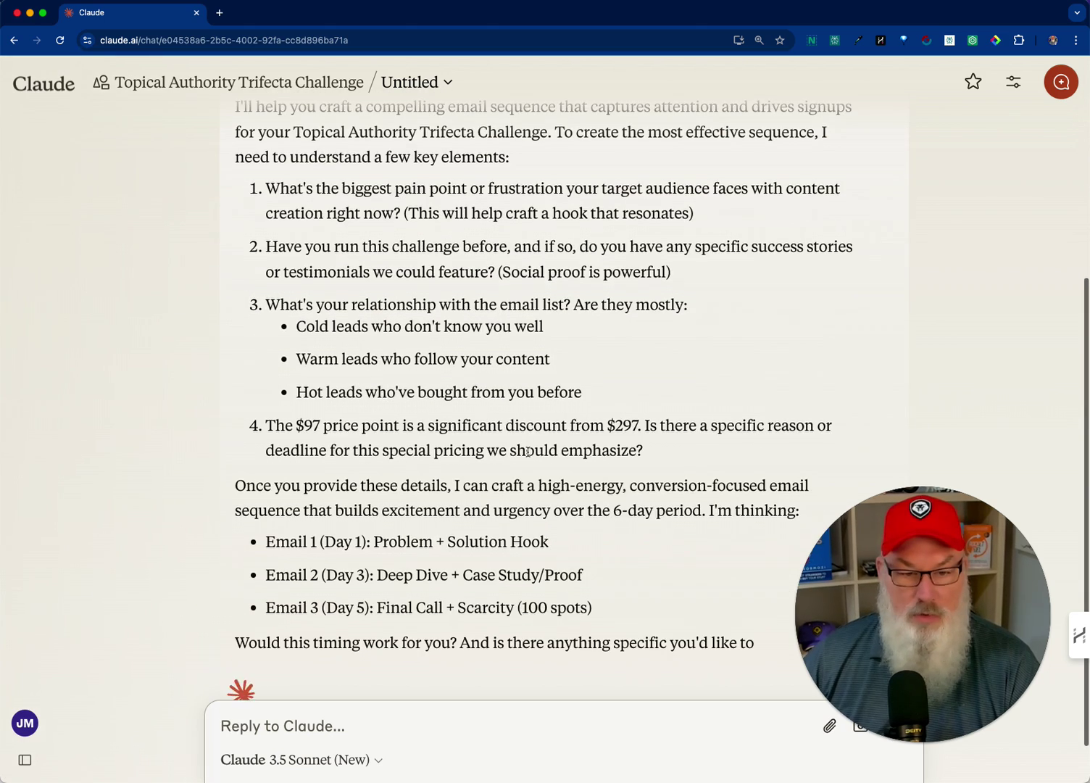
# Review Claude's four clarifying questions and begin answering question 1 with 'unknown'.
pyautogui.scroll(1, 528, 452)
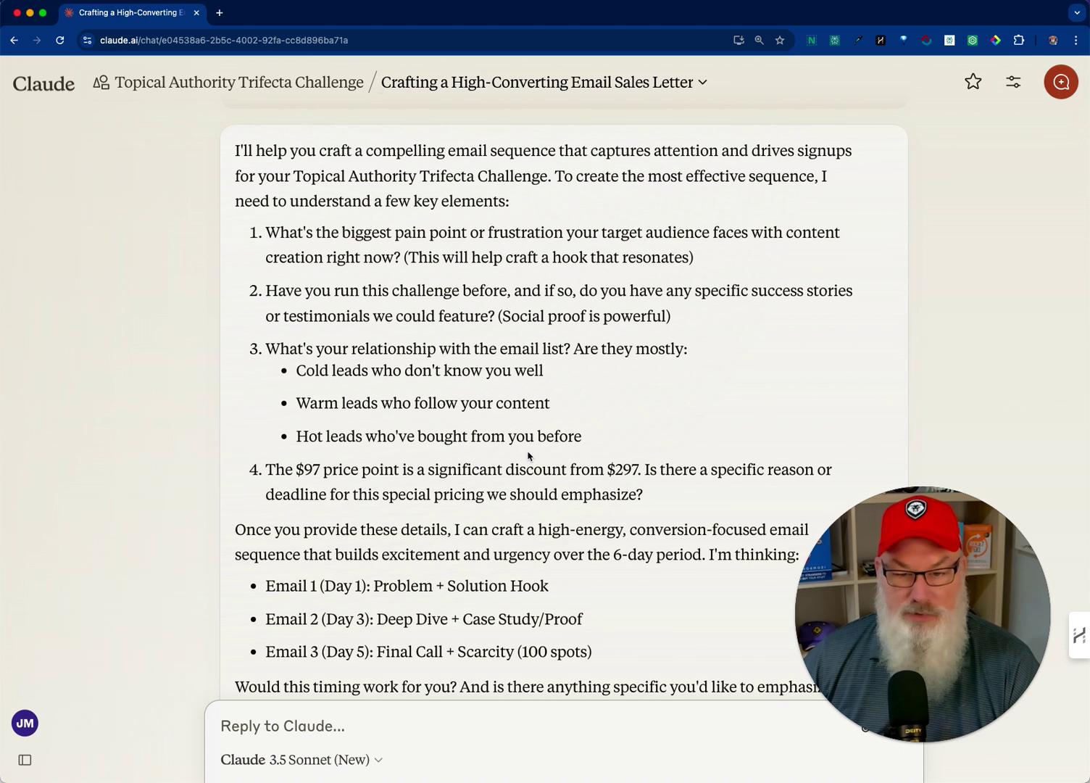
pyautogui.scroll(-2, 528, 455)
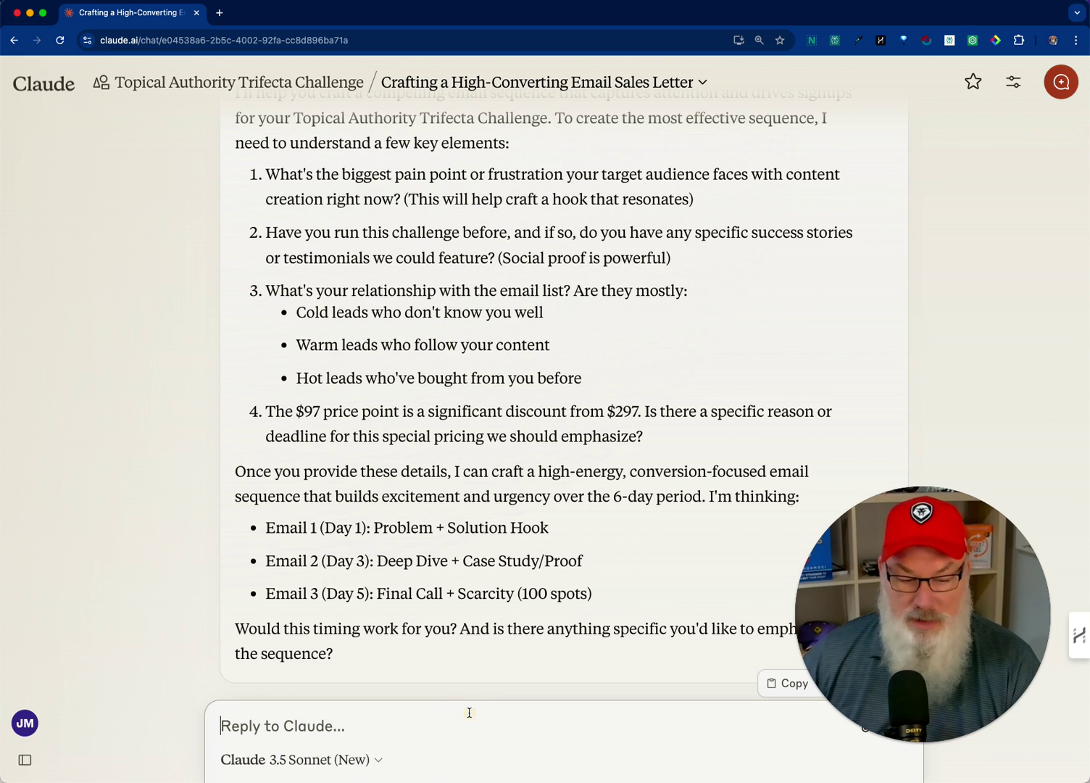
pyautogui.write('1 - ')
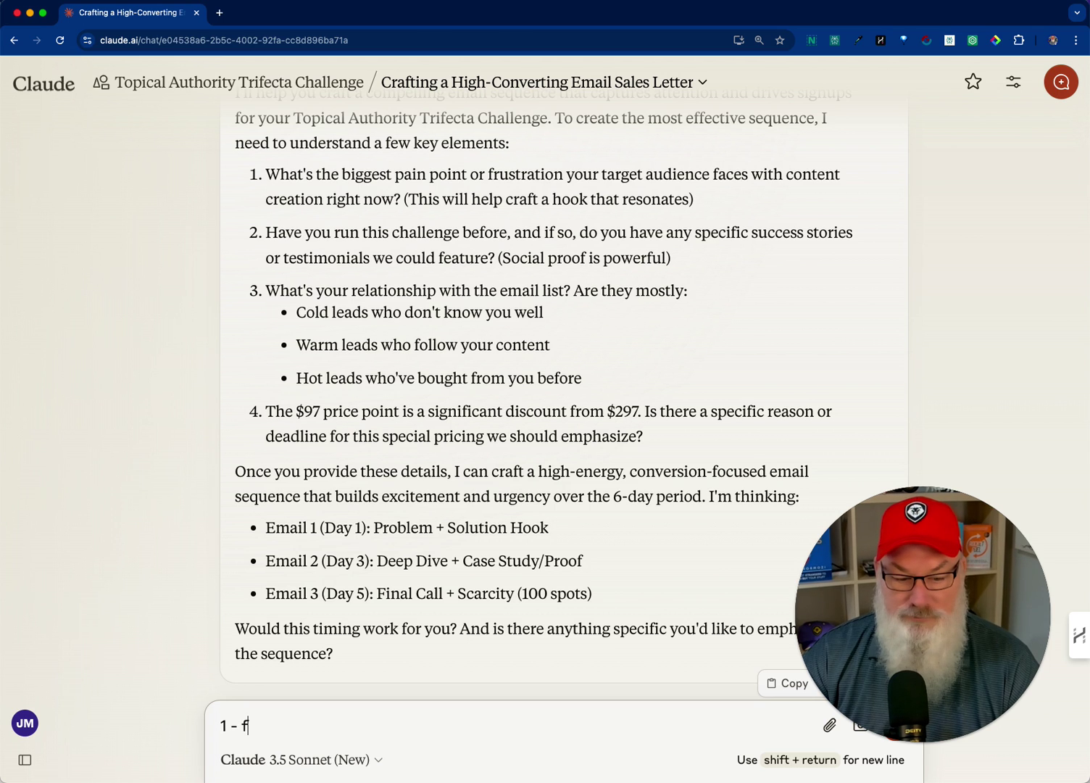
pyautogui.write('unkn')
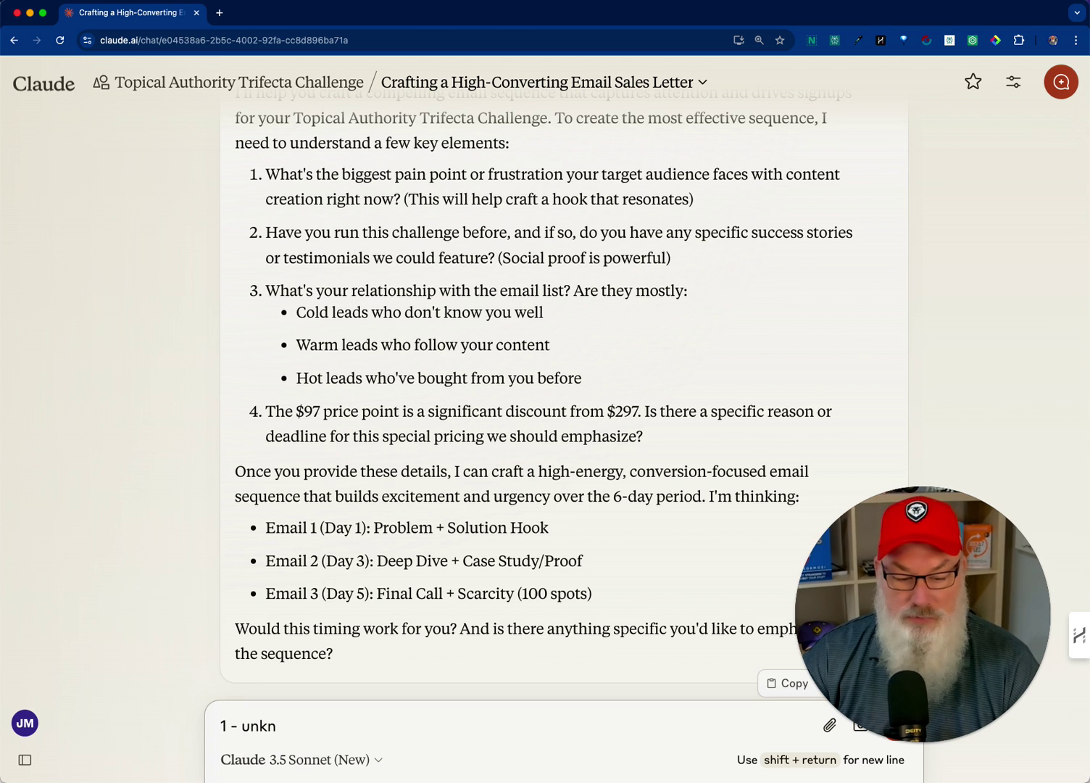
pyautogui.write('own hwere')
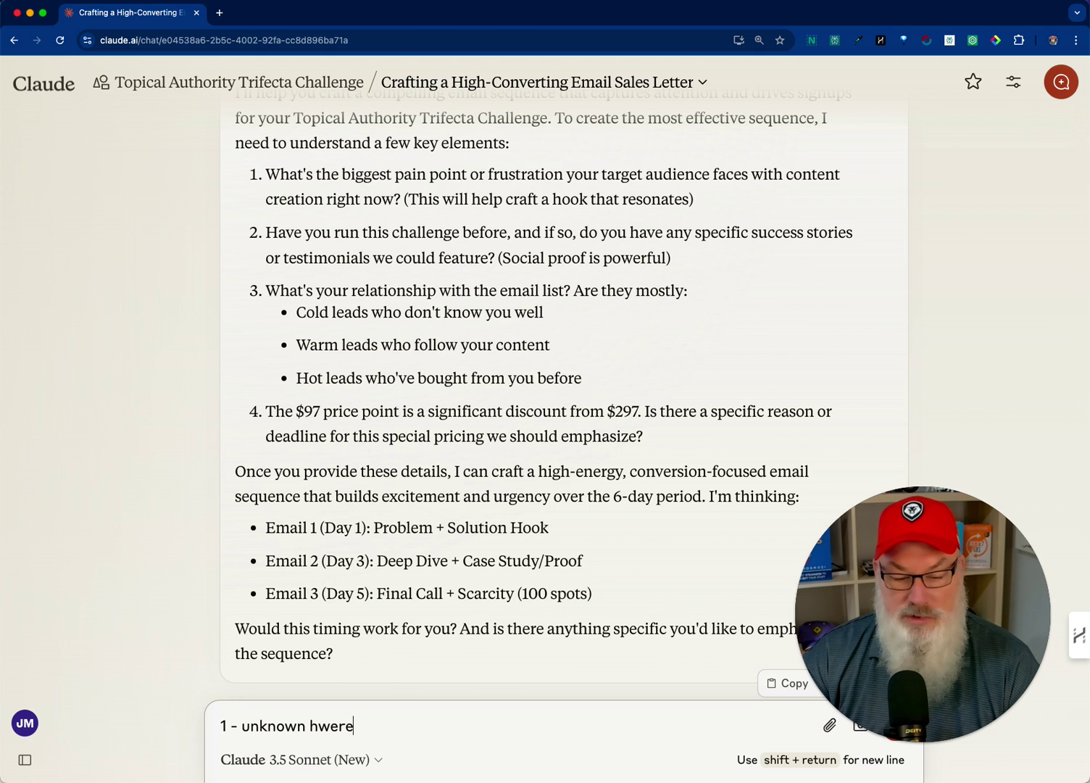
# Answer question 1 (where to start, what content, time) and question 2 (no, but $1000+ masterminds).
pyautogui.press('BackSpace')
pyautogui.press('BackSpace')
pyautogui.press('BackSpace')
pyautogui.press('BackSpace')
pyautogui.press('BackSpace')
pyautogui.write('where to st')
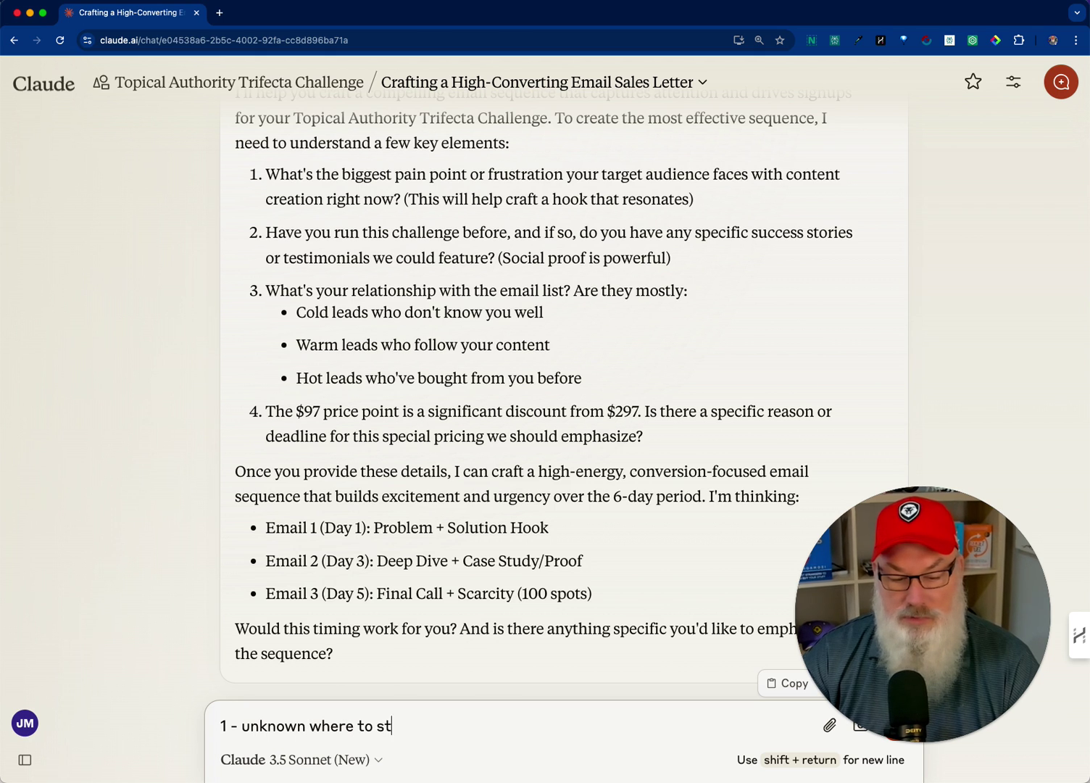
pyautogui.write('art, what ')
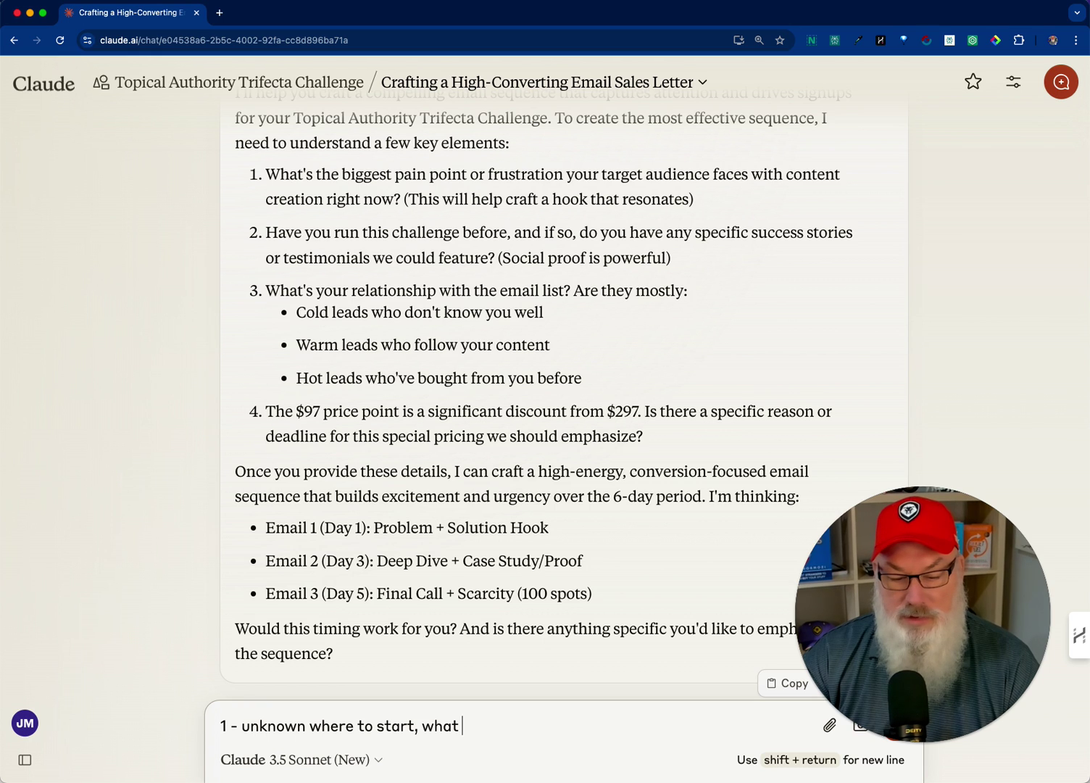
pyautogui.write('content to cre')
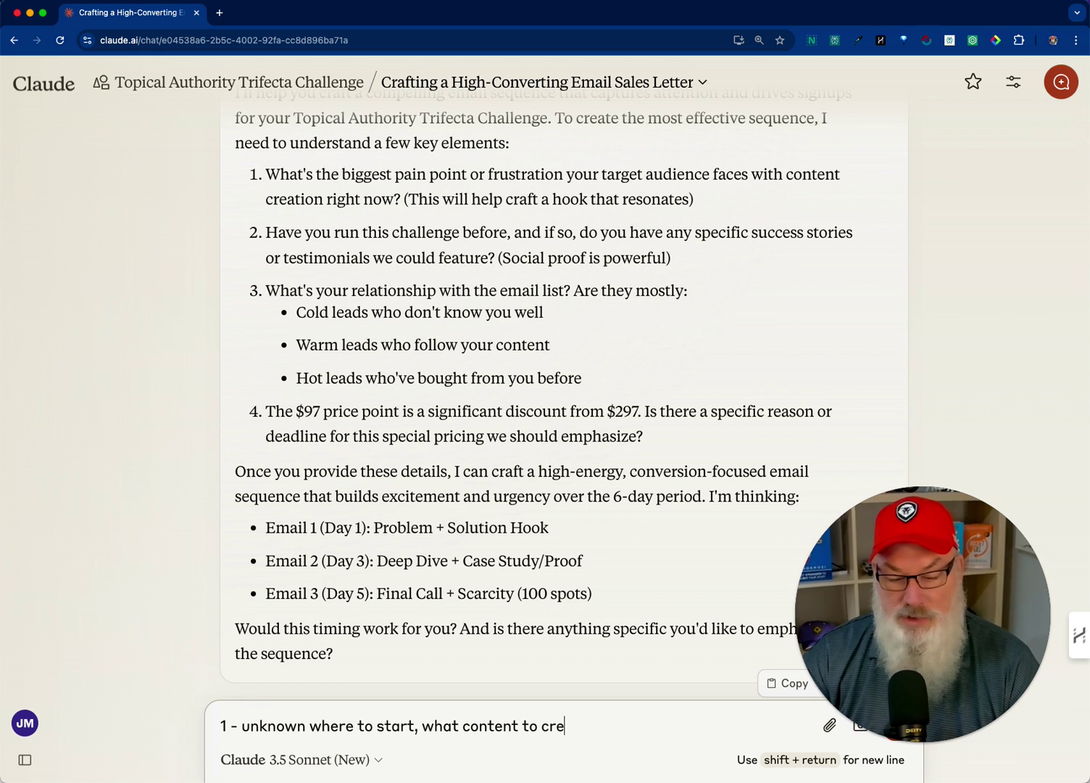
pyautogui.write('ate, and too')
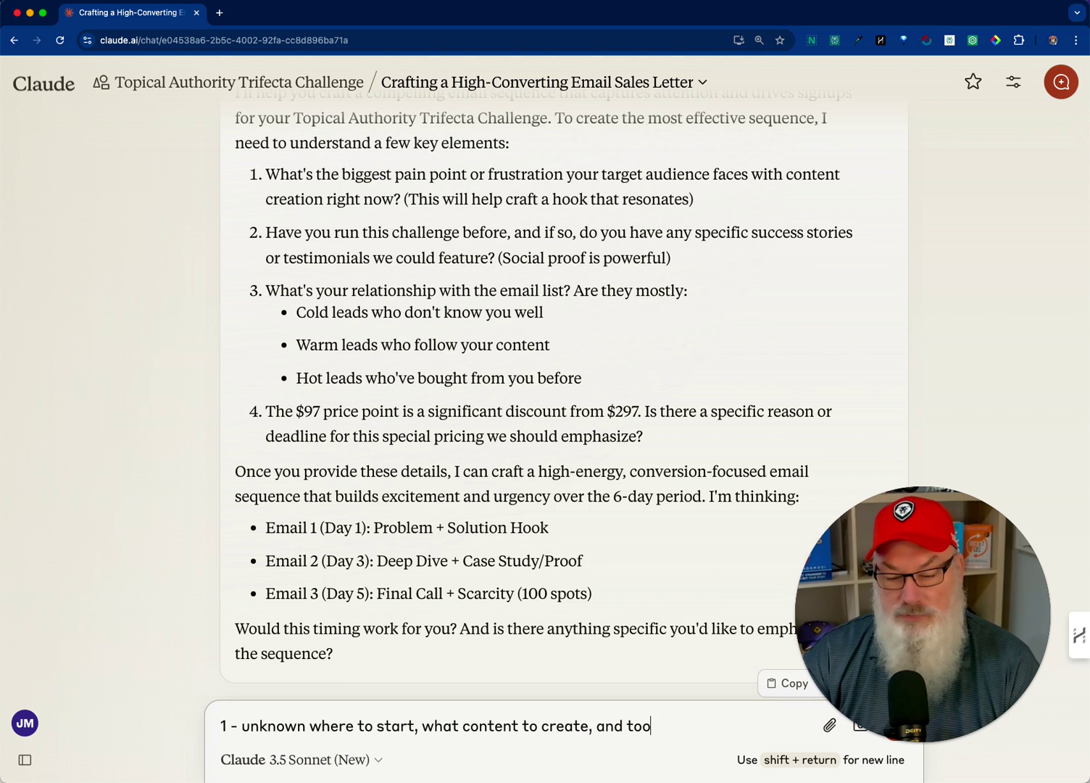
pyautogui.press('BackSpace')
pyautogui.press('BackSpace')
pyautogui.write('akes too ')
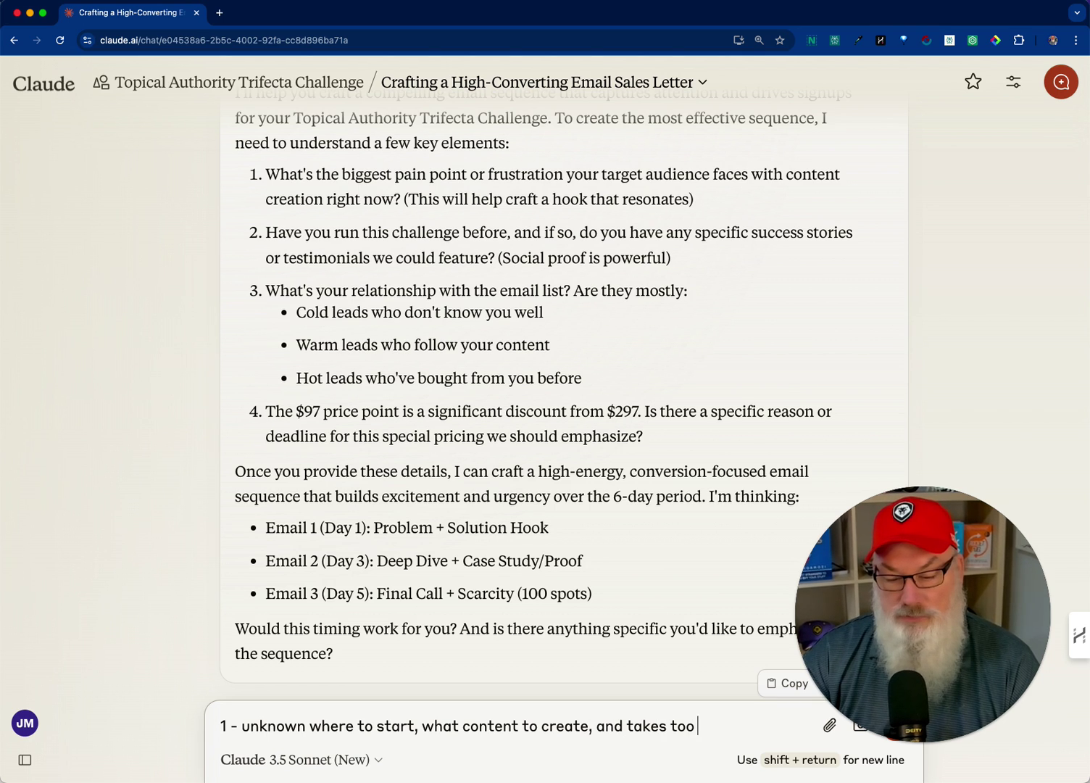
pyautogui.write('much time')
pyautogui.hotkey('shift', 'Return')
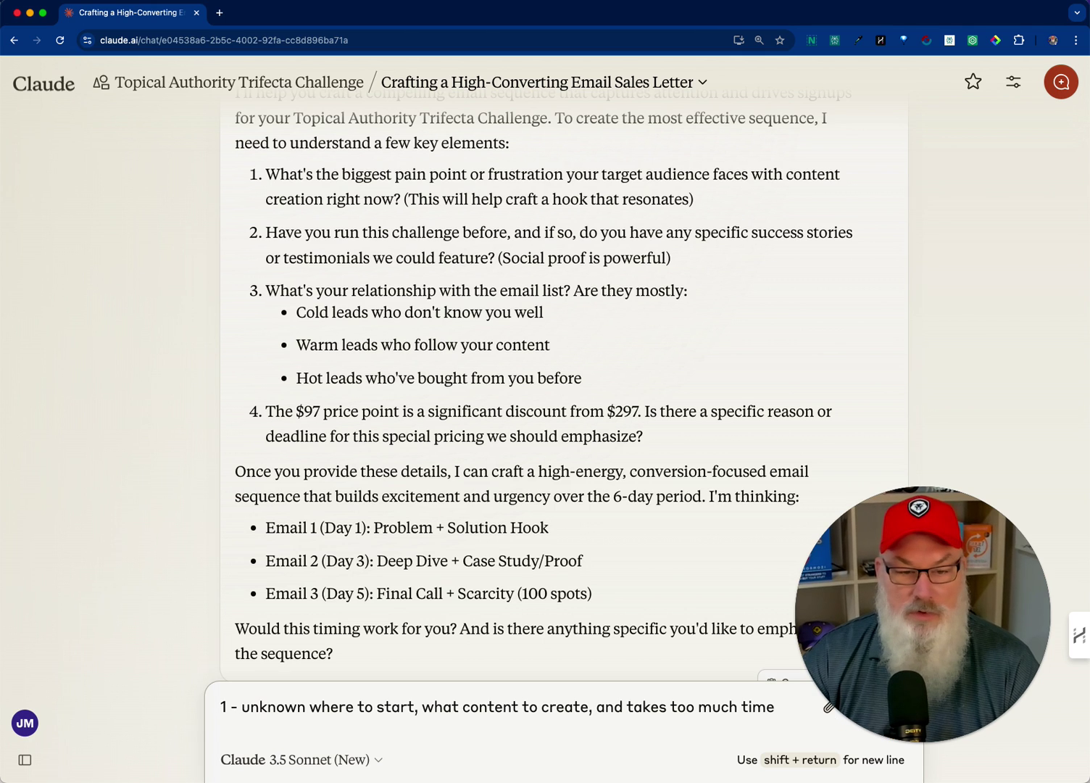
pyautogui.write('2 - NO')
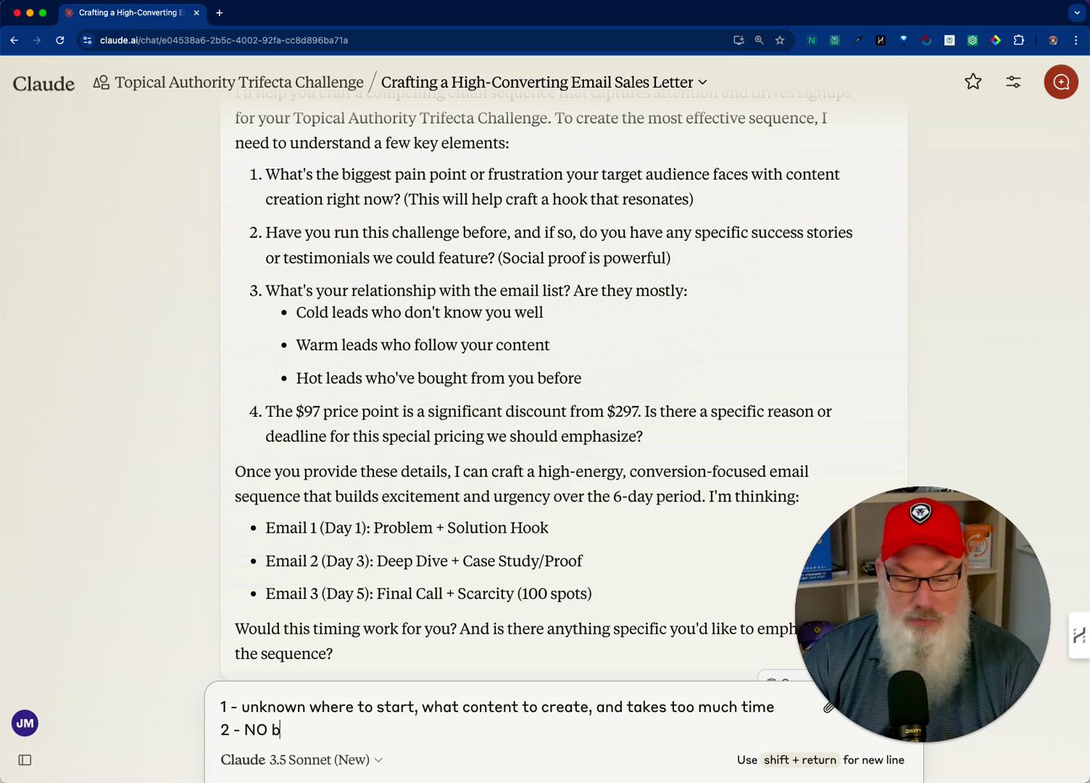
pyautogui.write(" although Ih'")
pyautogui.press('BackSpace')
pyautogui.press('BackSpace')
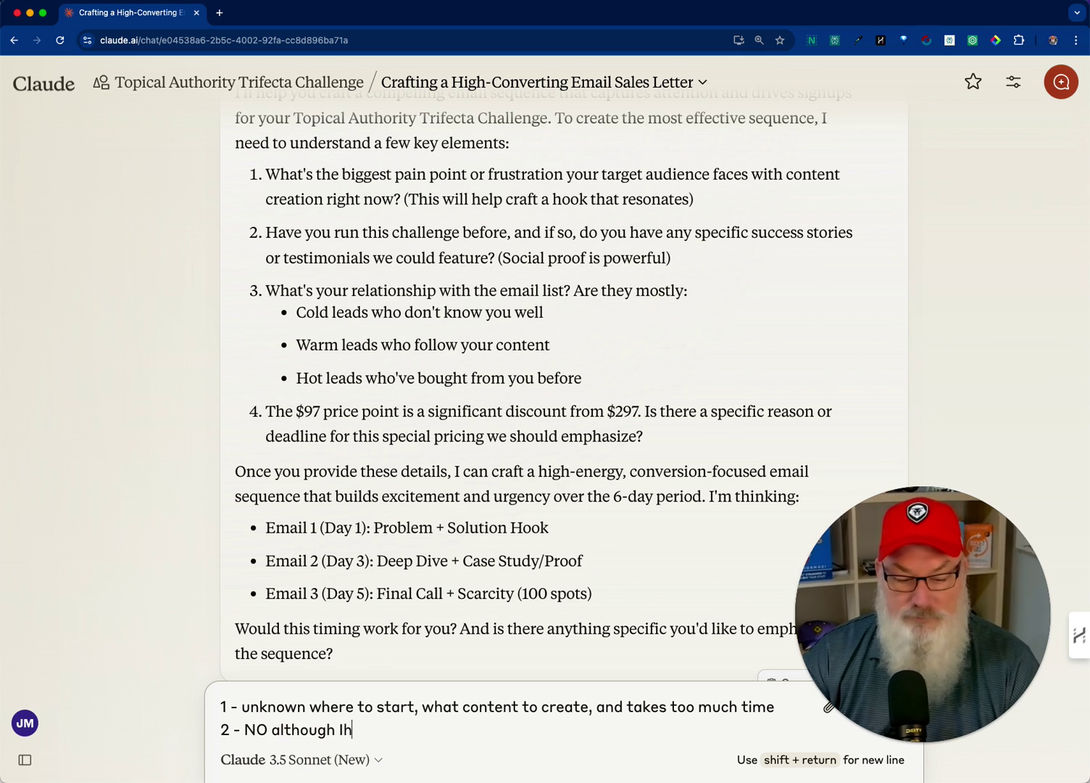
pyautogui.write("'ve run mutlip")
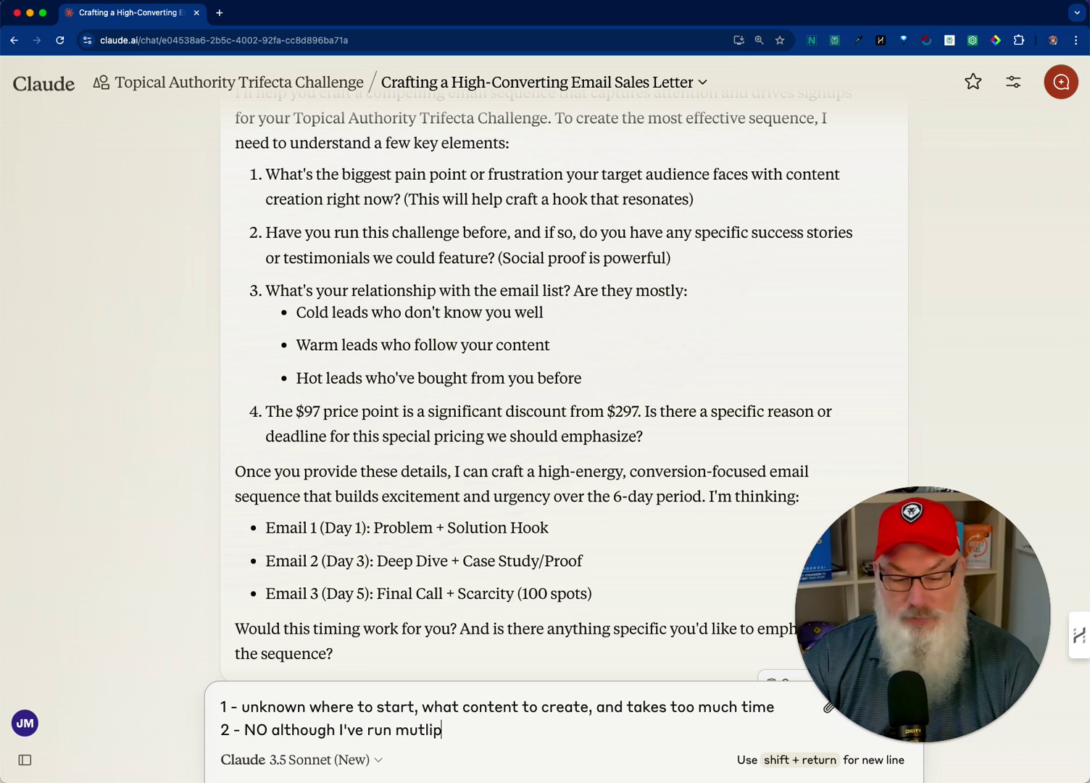
pyautogui.write('le mastermind')
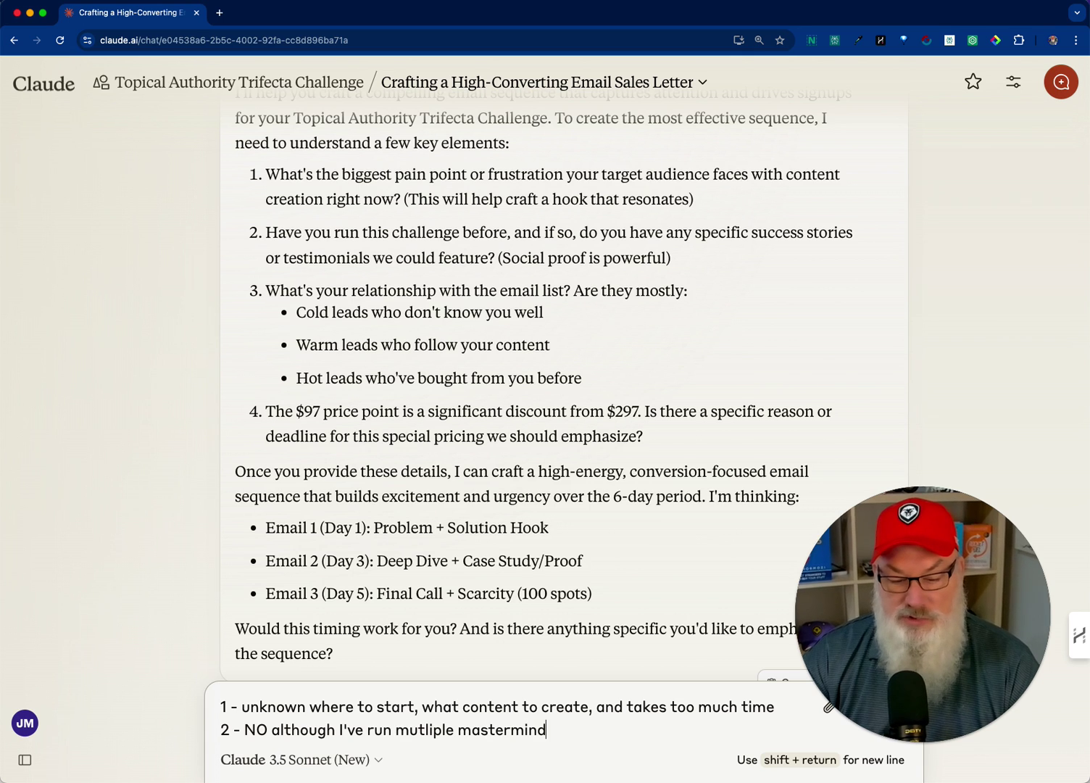
pyautogui.write('s trainig')
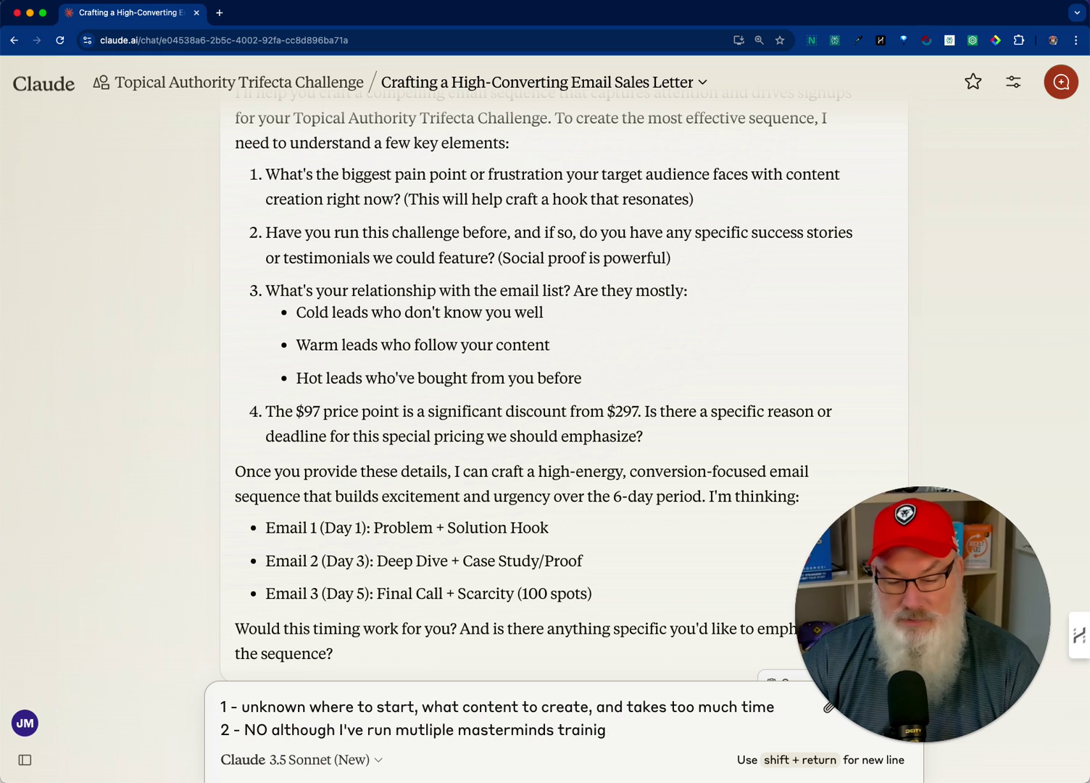
pyautogui.write('n  this')
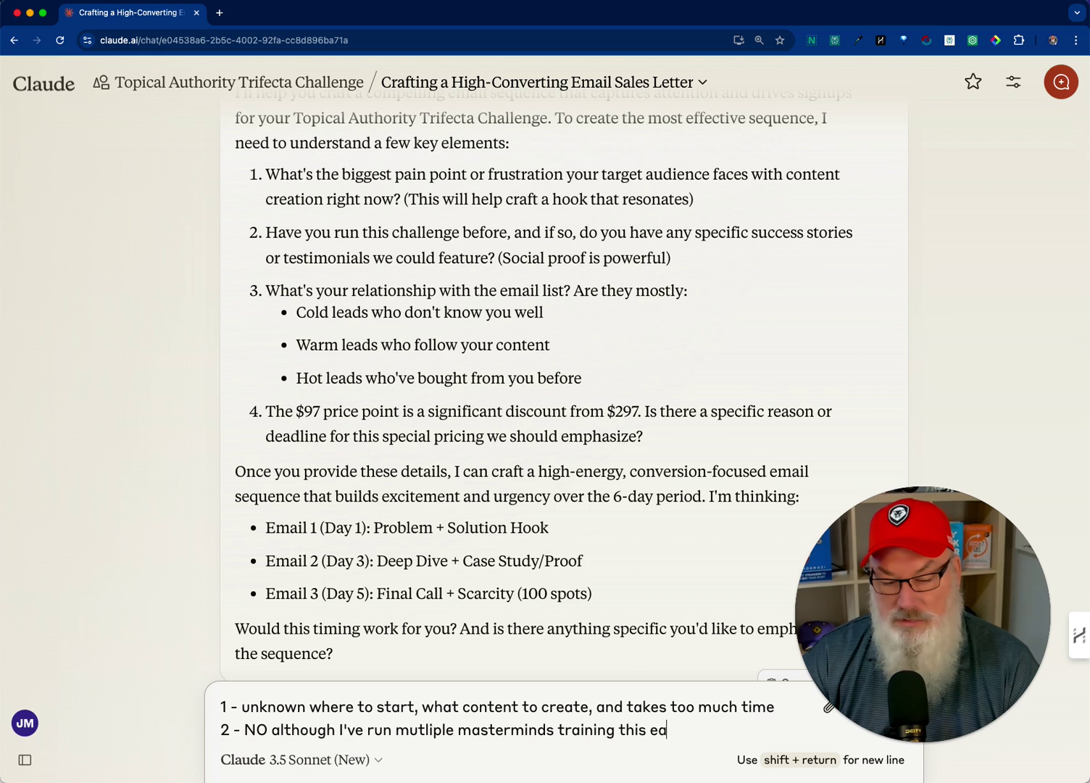
pyautogui.write(' exact cont')
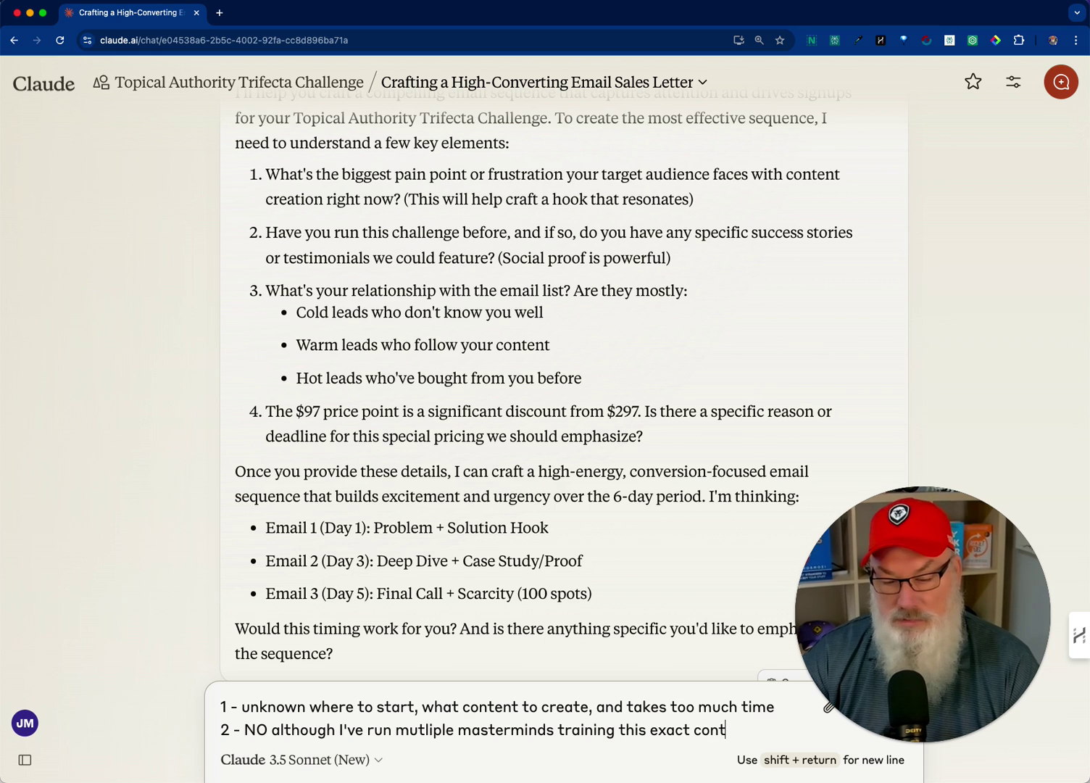
pyautogui.write('ent - those were ')
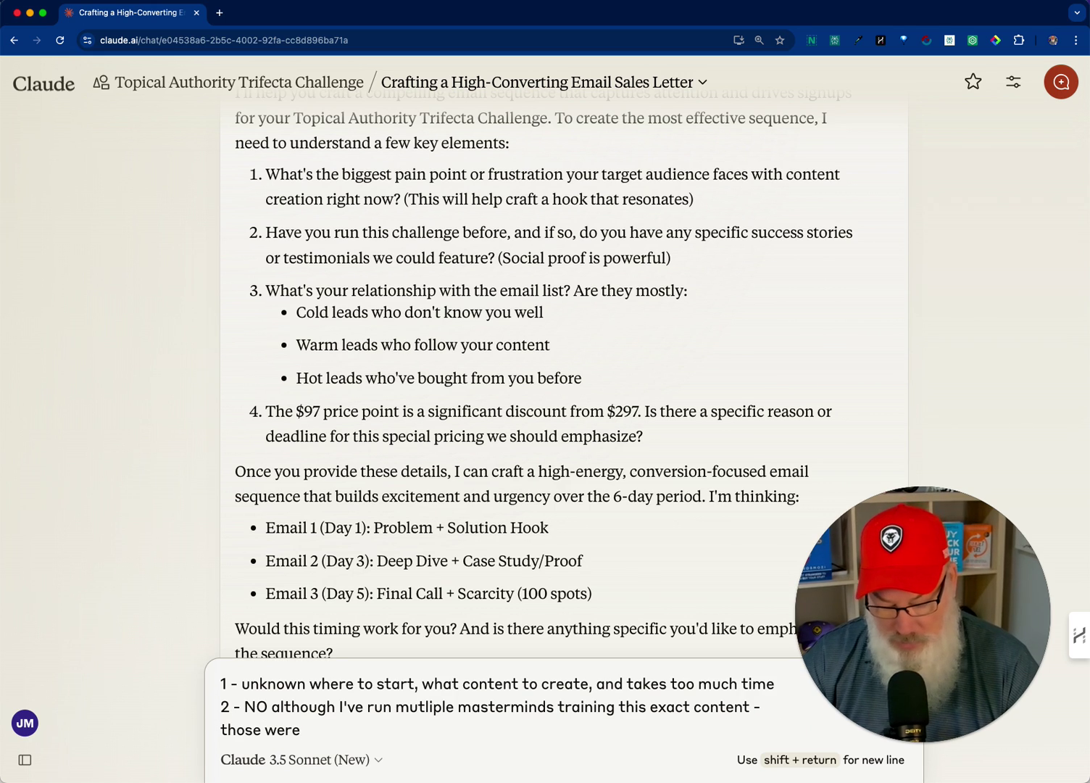
pyautogui.write('$1000')
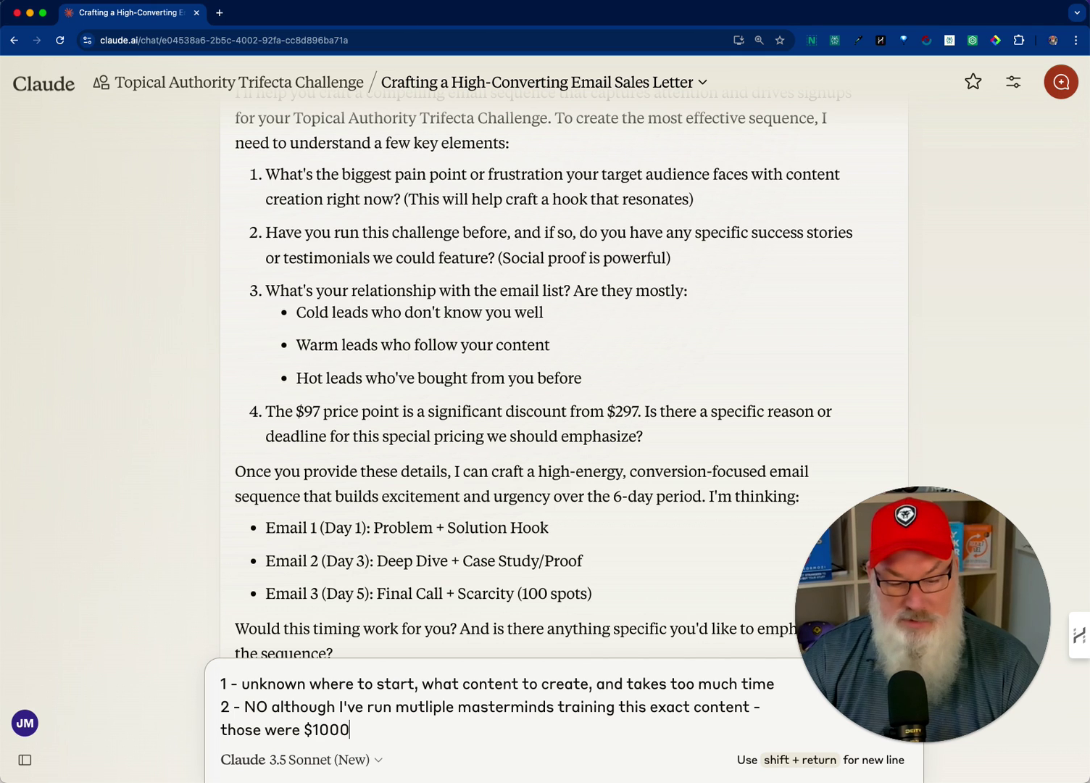
pyautogui.write('+')
# Mention available success stories and testimonials, and answer question 3: a familiar, opt-in email list.
pyautogui.hotkey('shift', 'Return')
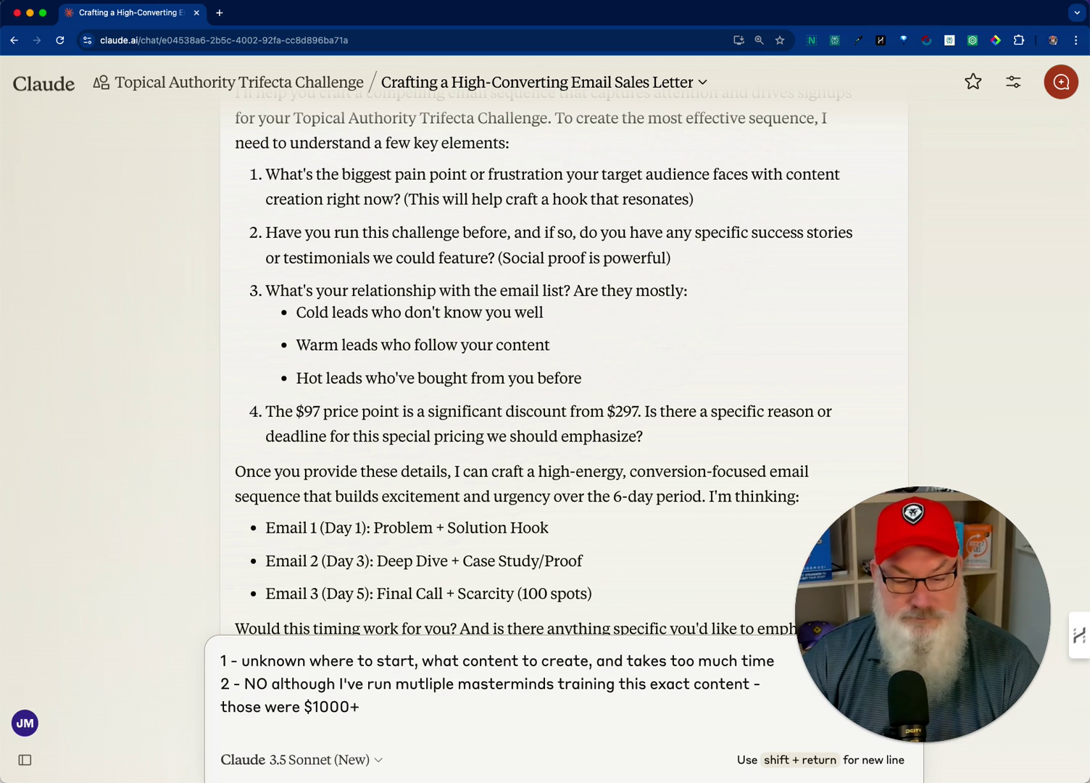
pyautogui.write('3 -')
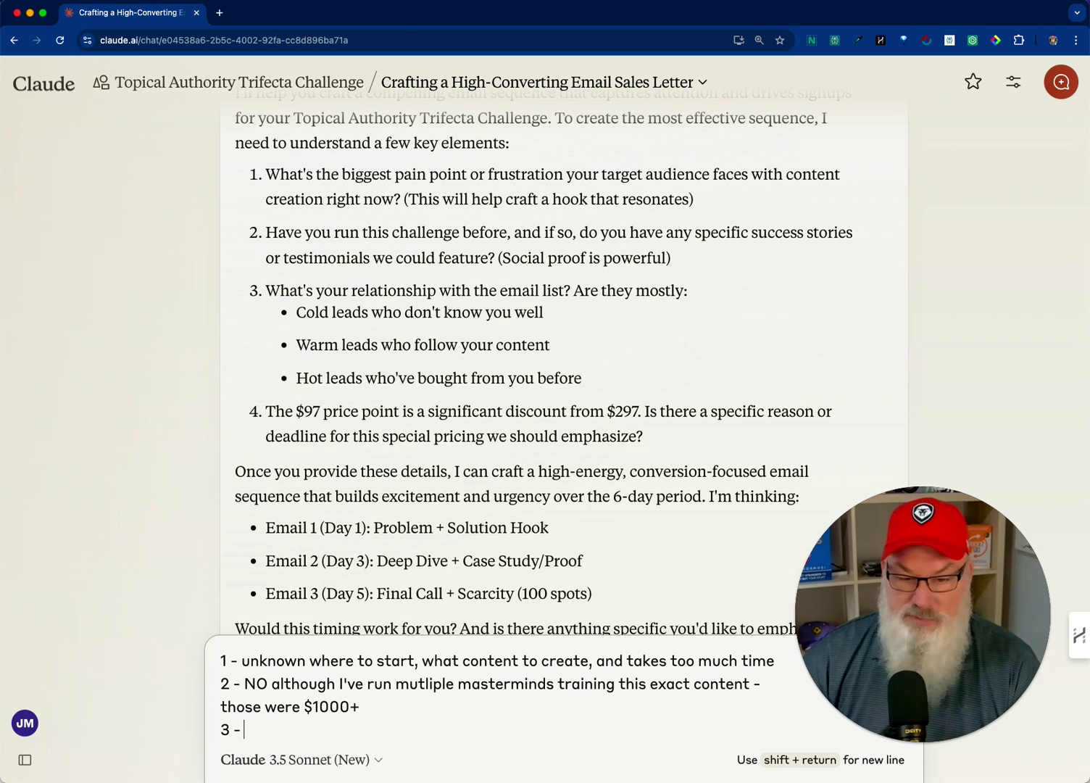
pyautogui.click(596, 714)
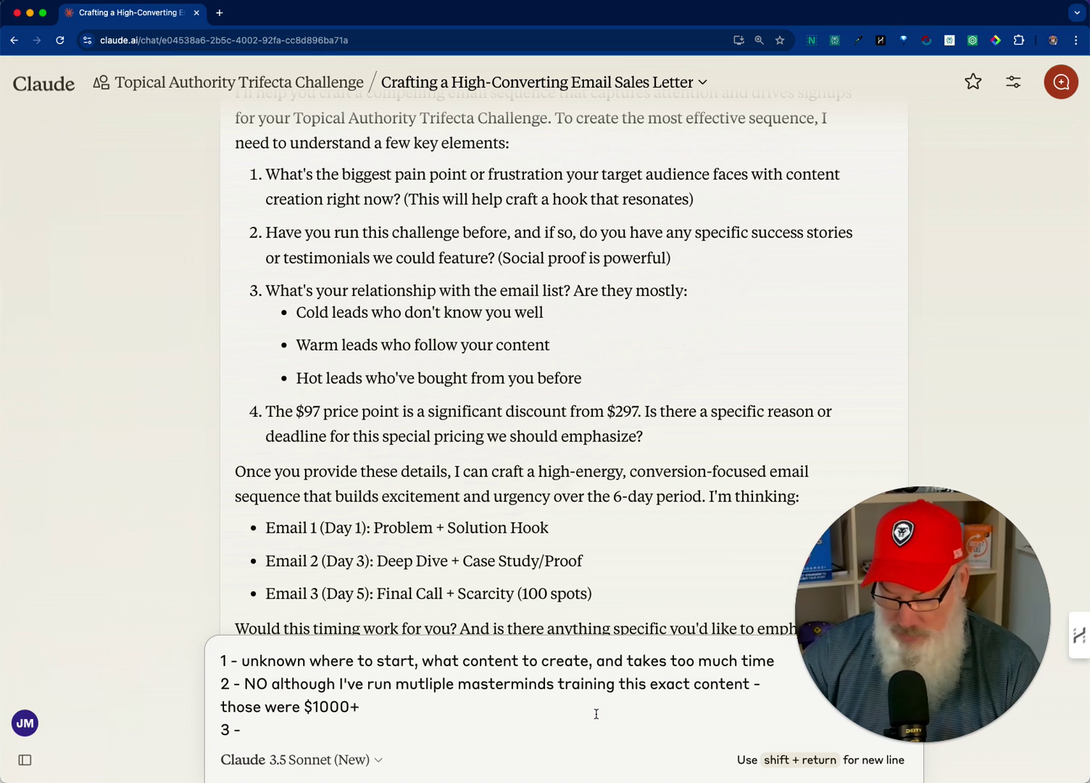
pyautogui.write('. I can al')
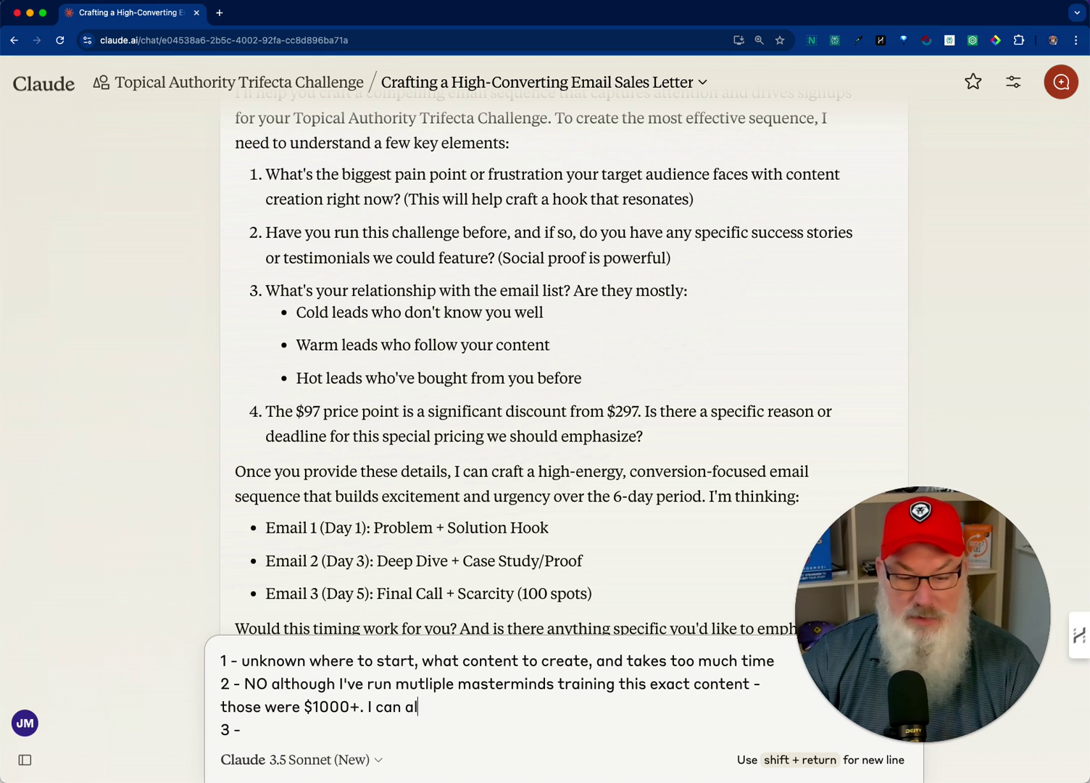
pyautogui.write('so provide suc')
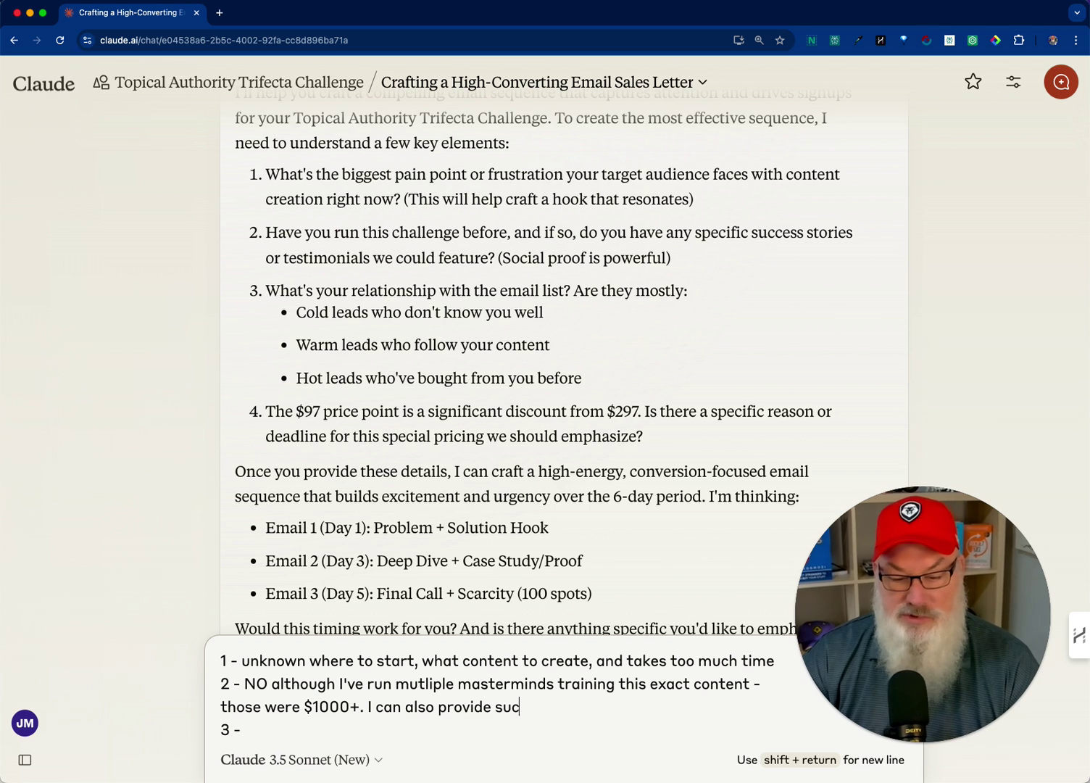
pyautogui.write('cess stories')
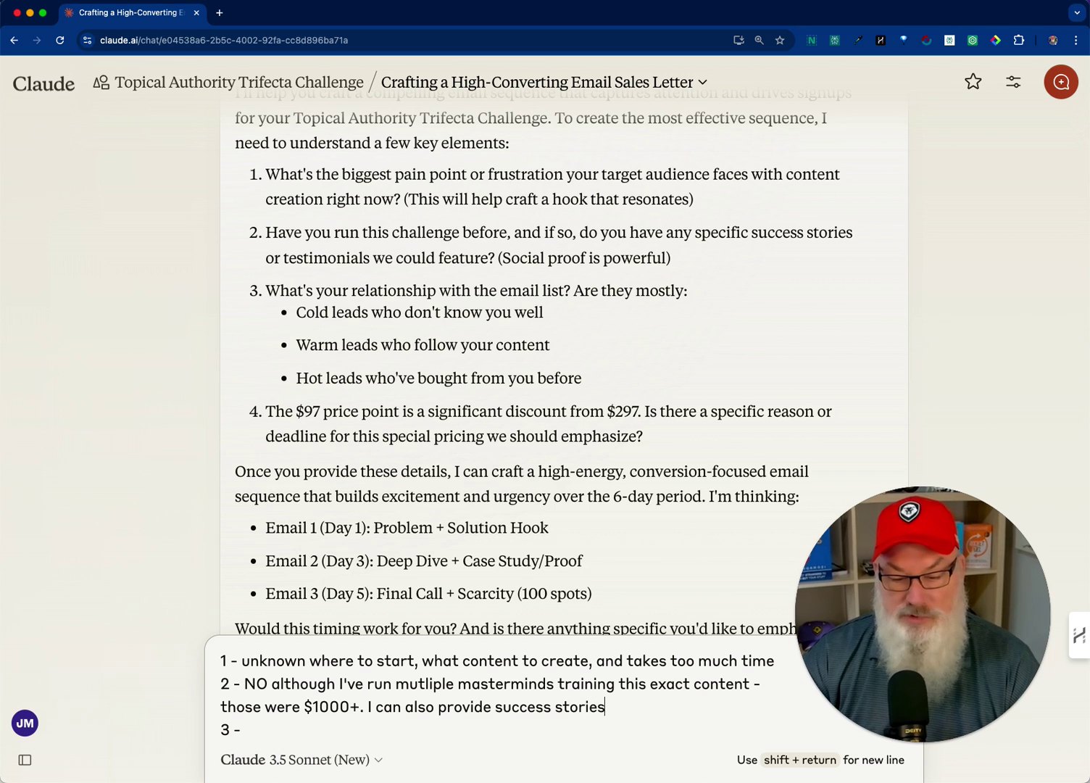
pyautogui.write(' and tese success stories and testimonials')
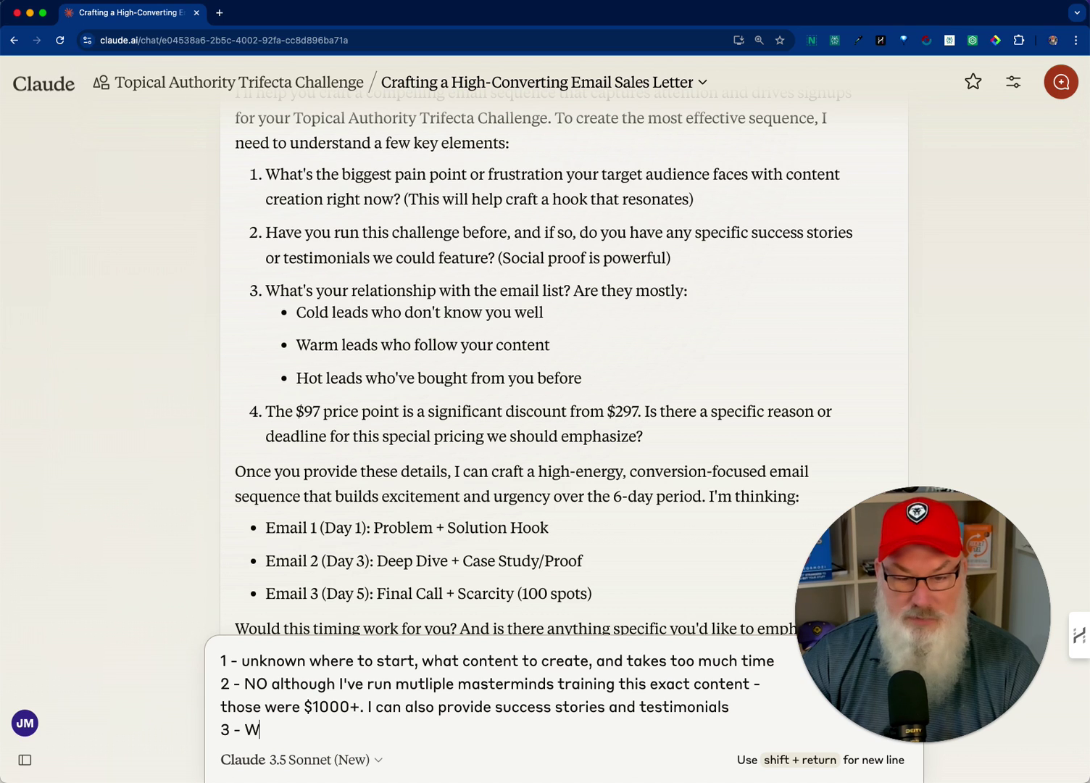
pyautogui.write('who are')
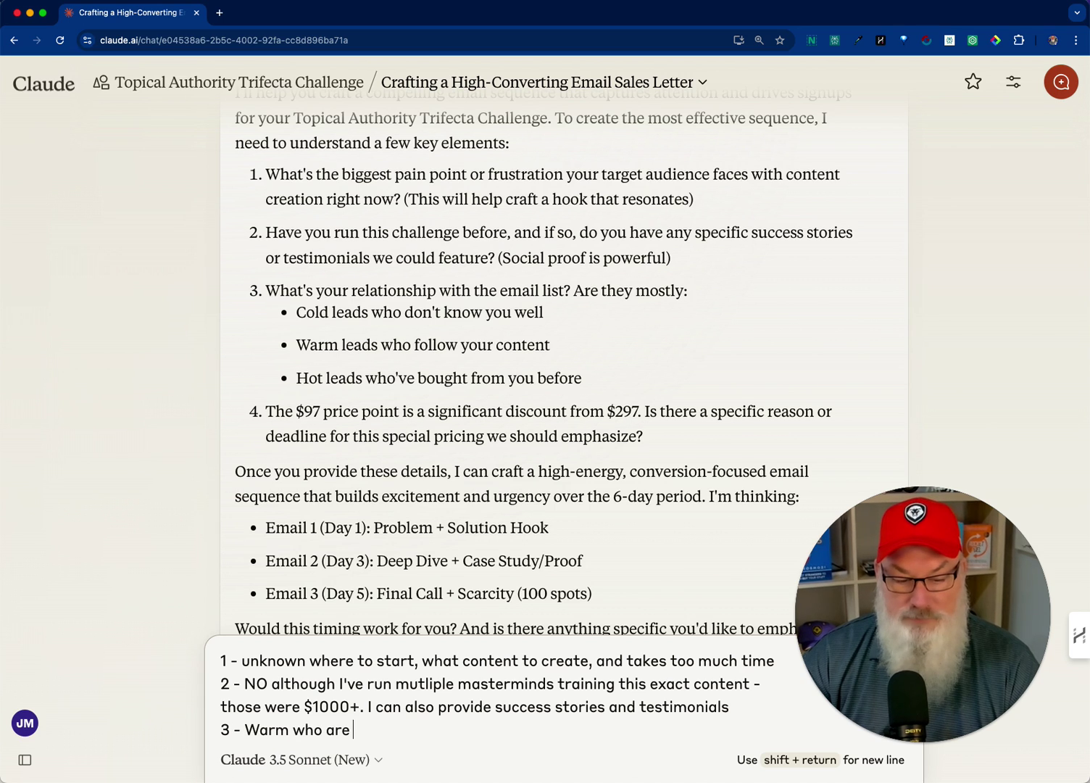
pyautogui.write(' familiar')
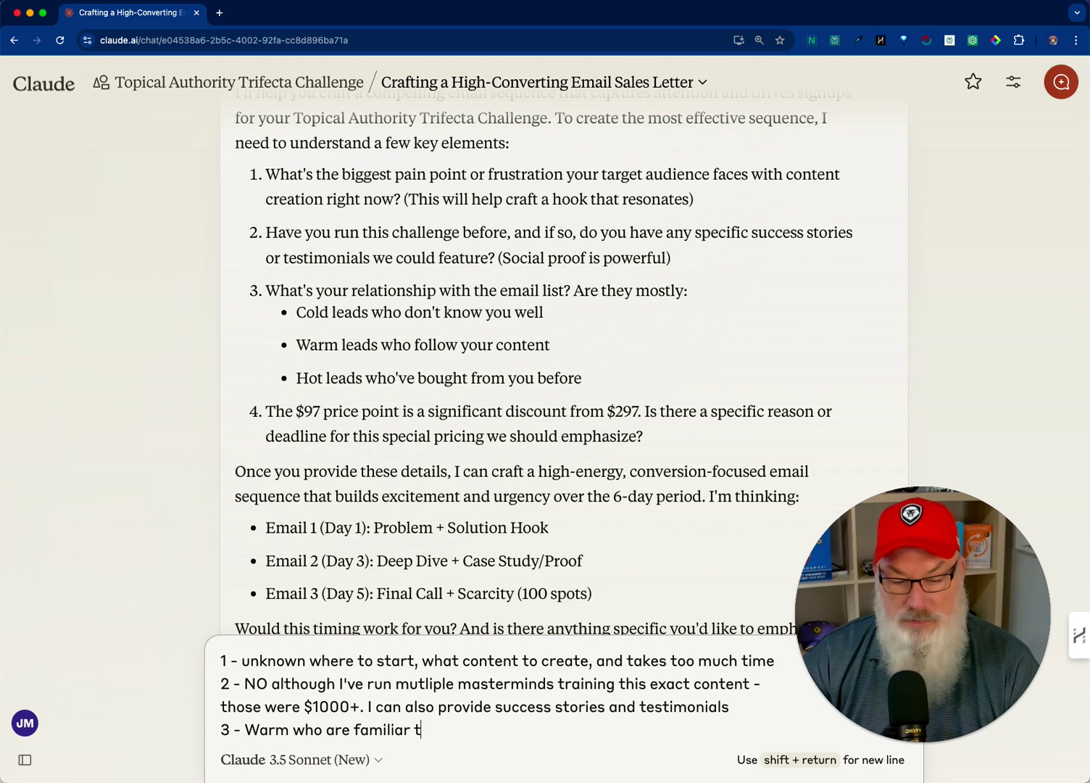
pyautogui.write(' with me and my ')
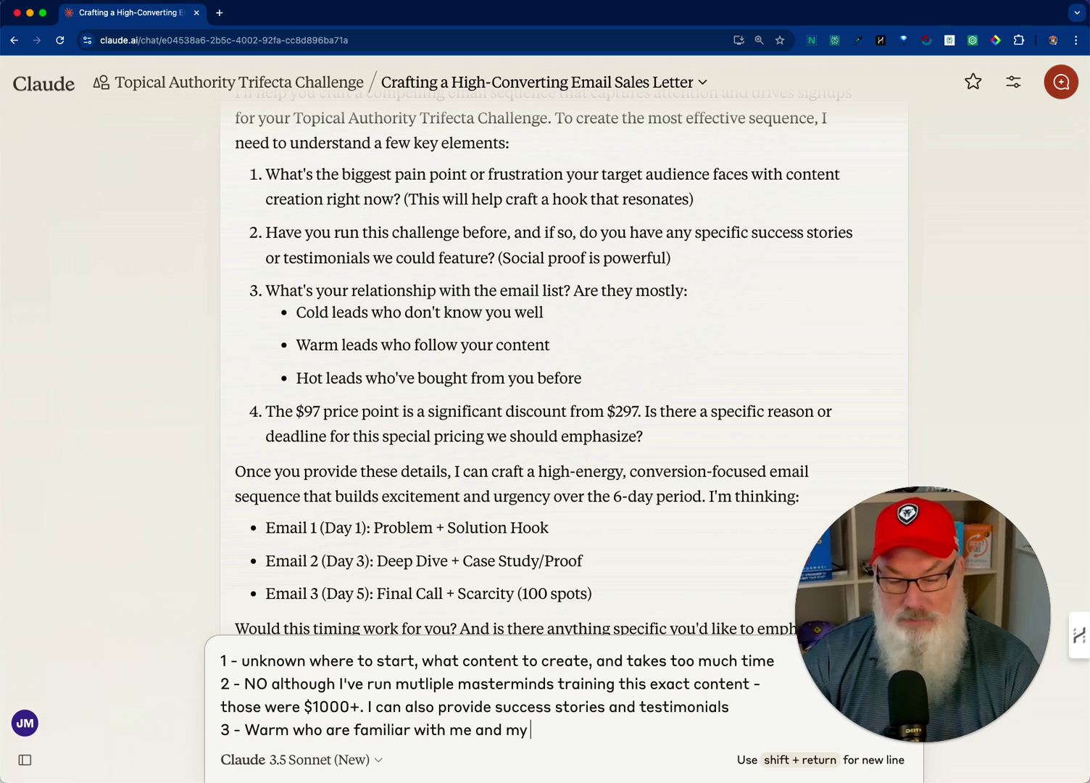
pyautogui.write('content. All are')
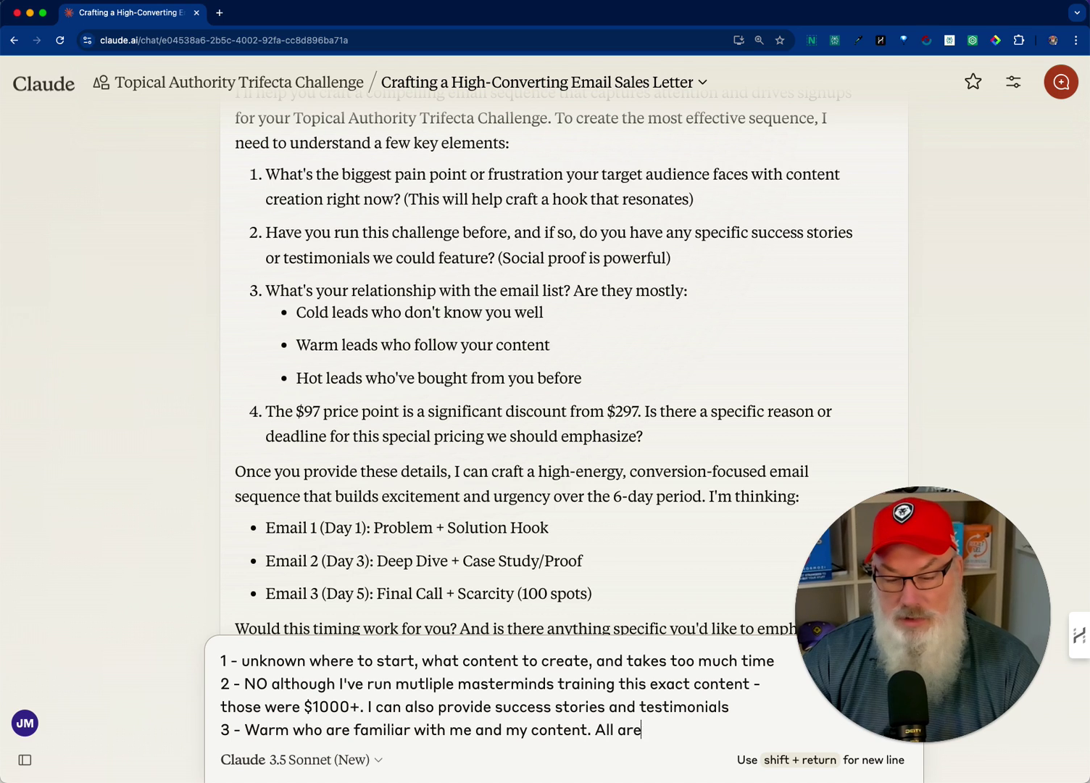
pyautogui.write(' opt')
pyautogui.press('BackSpace')
pyautogui.write('-i')
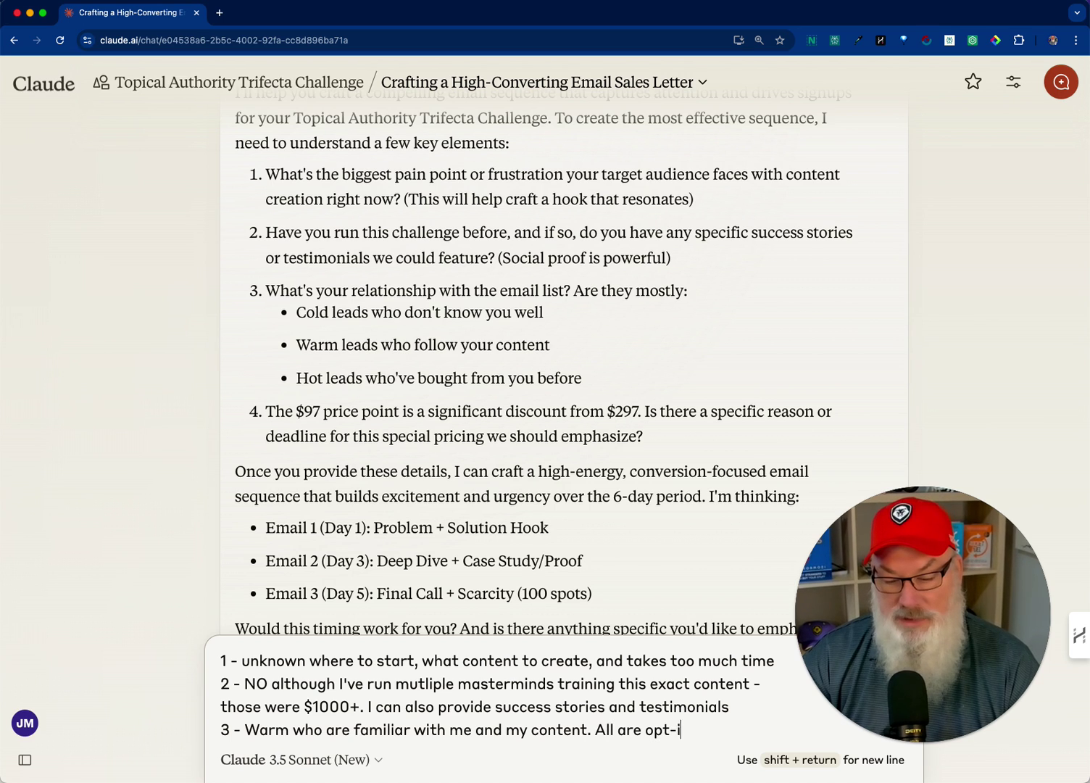
pyautogui.write('n emails')
# Answer question 4: keep the price accessible so it isn't a detriment to joining.
pyautogui.hotkey('shift', 'Return')
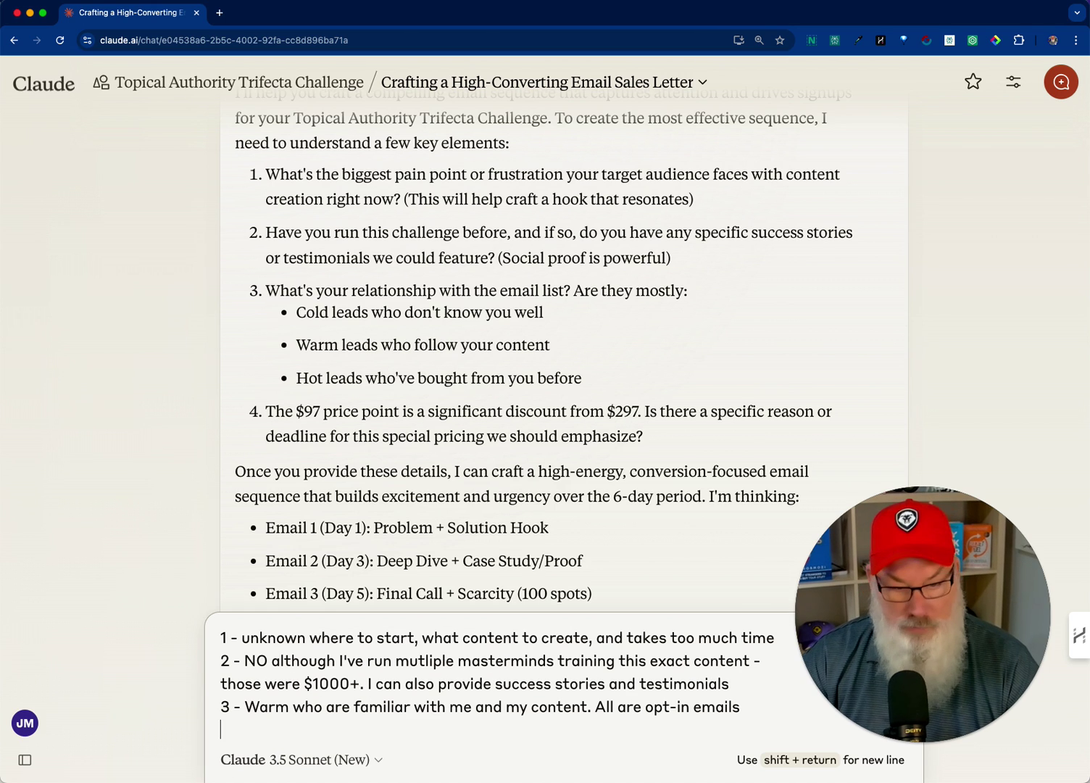
pyautogui.write('4 - no')
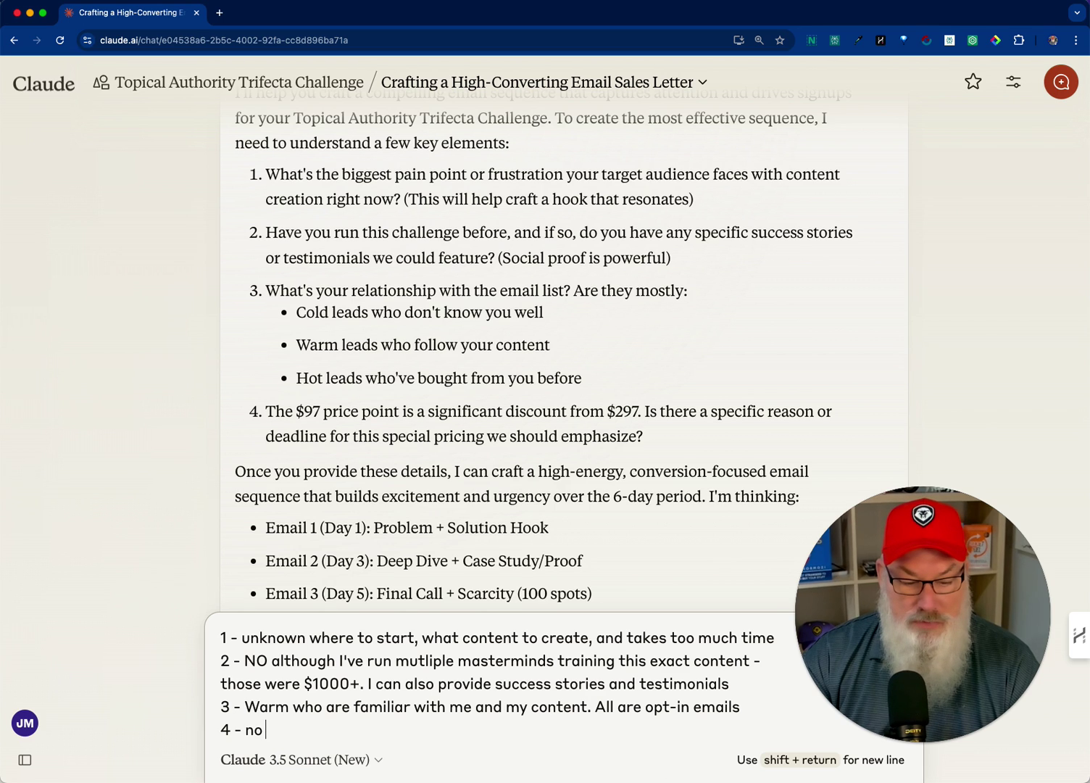
pyautogui.write('simp')
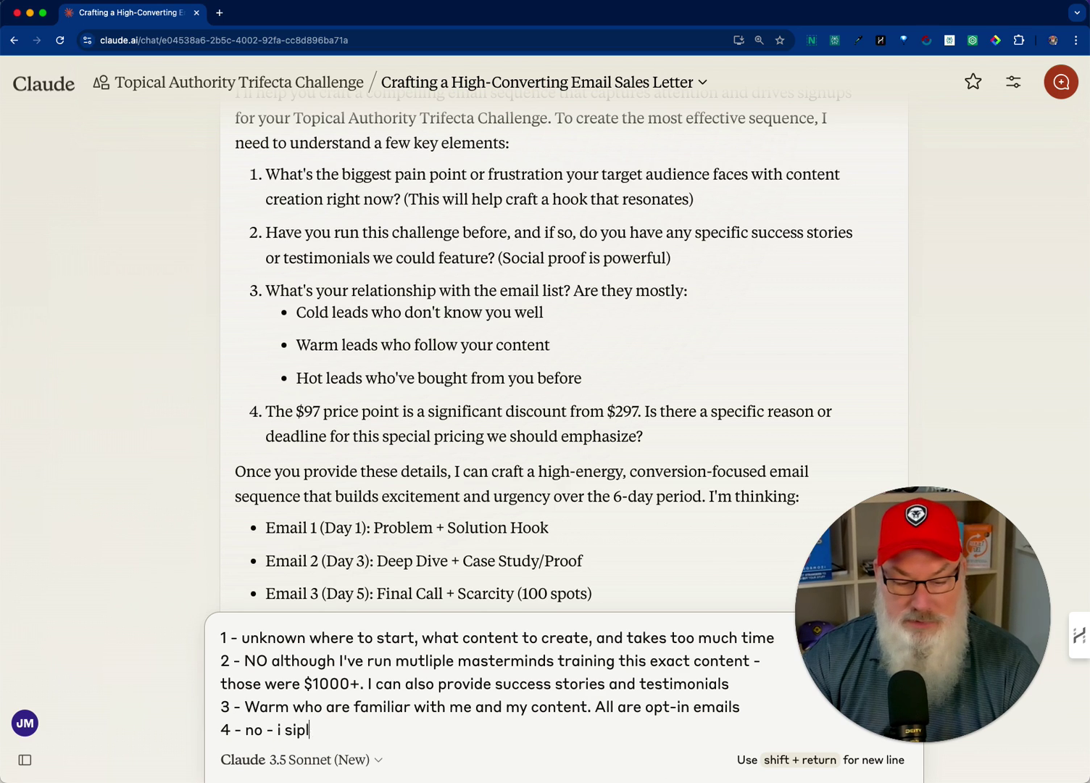
pyautogui.write('ly want to make this as ac')
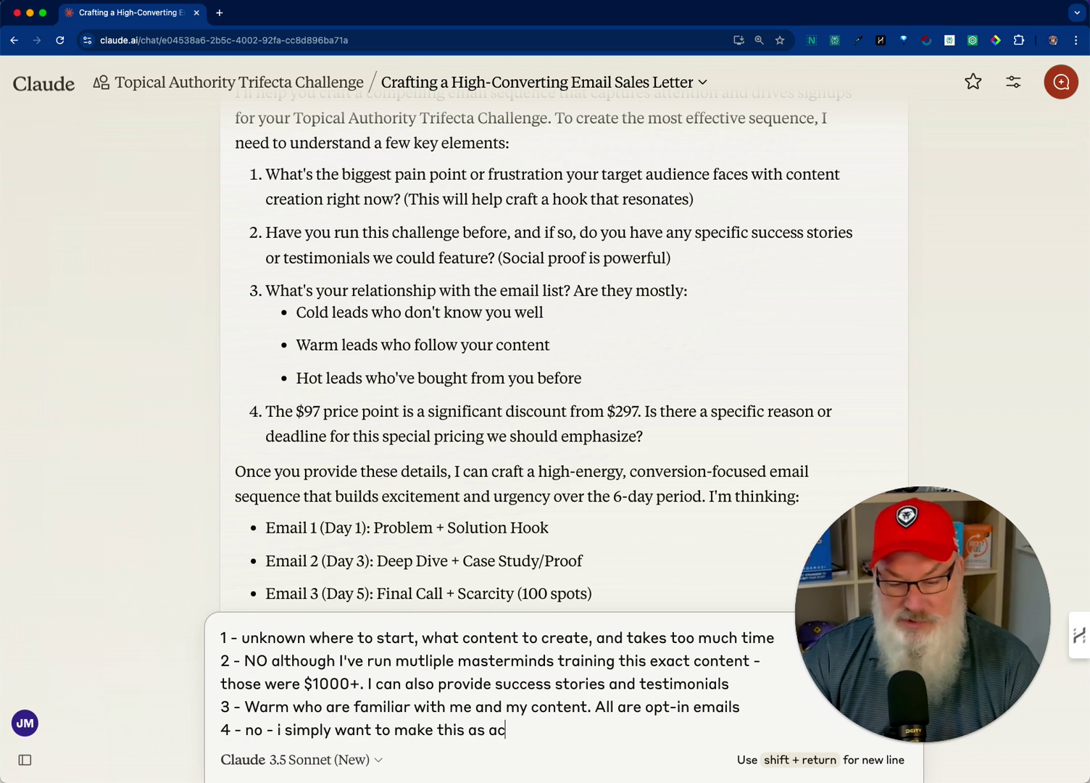
pyautogui.write('cessible as possit')
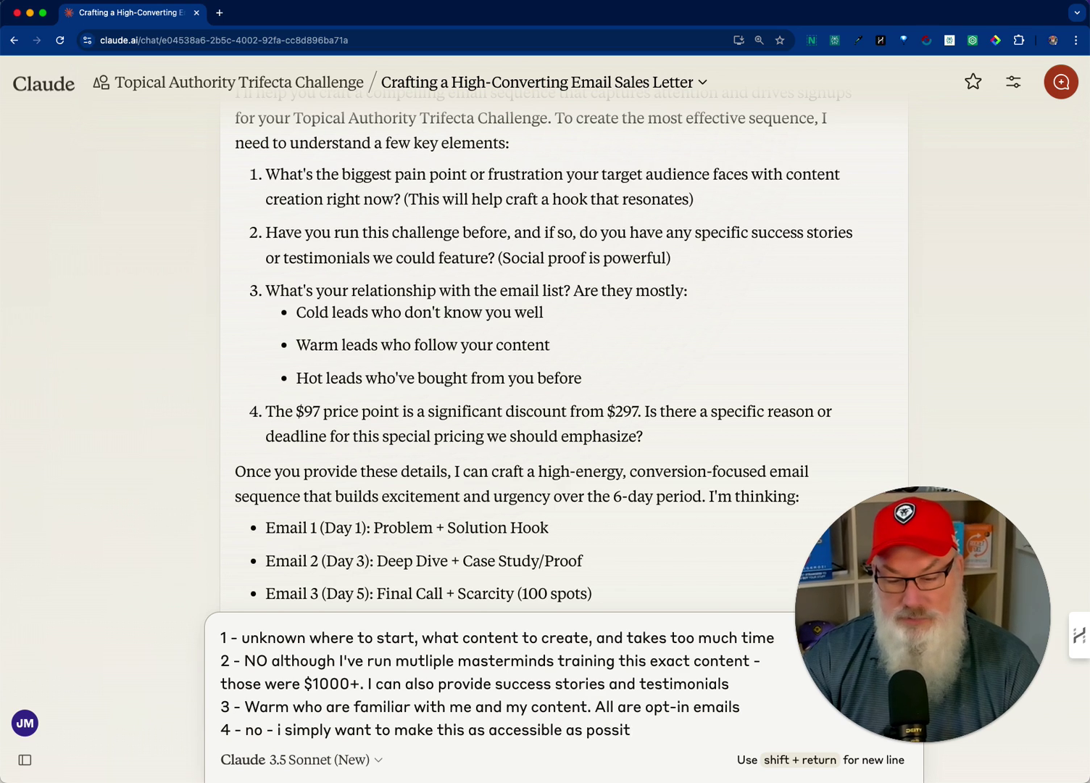
pyautogui.press('BackSpace')
pyautogui.write('ble to ')
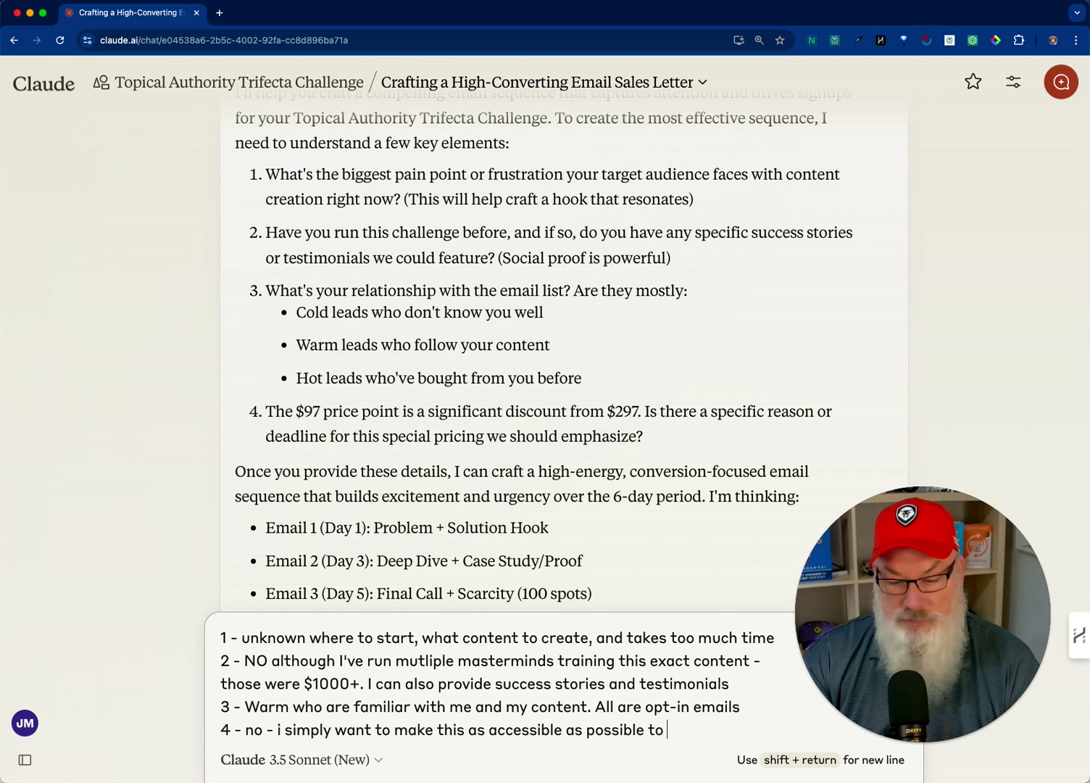
pyautogui.write('serv')
pyautogui.press('BackSpace')
pyautogui.write('ve ')
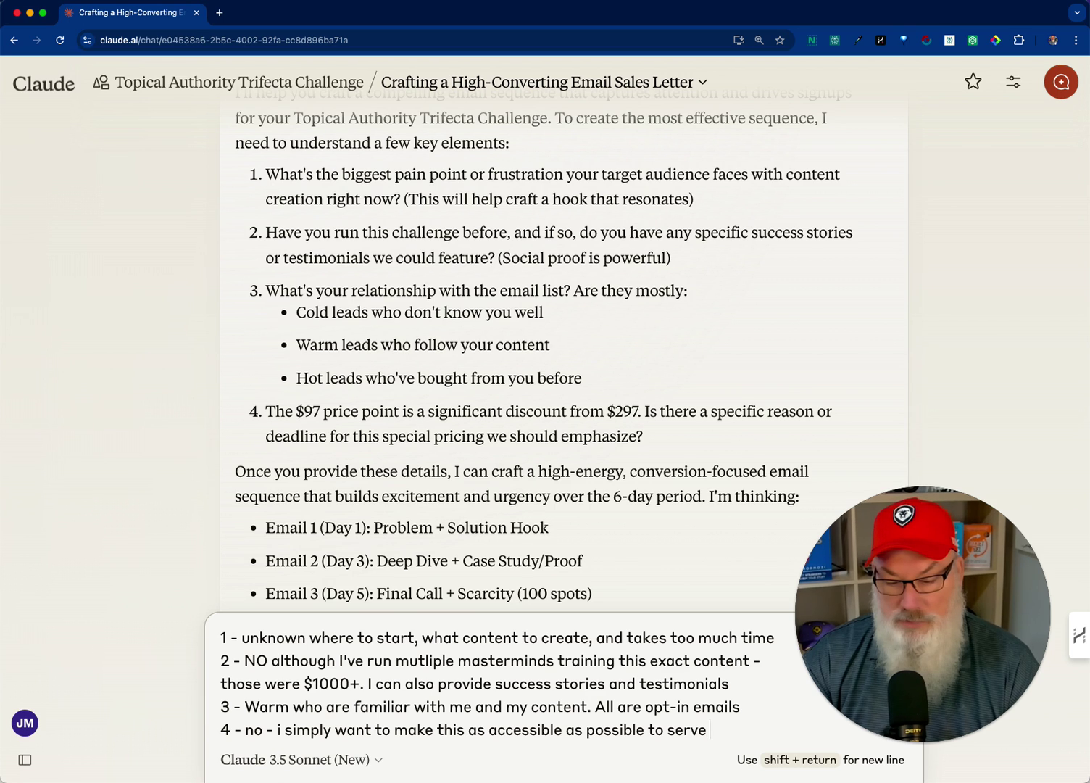
pyautogui.write('as many people')
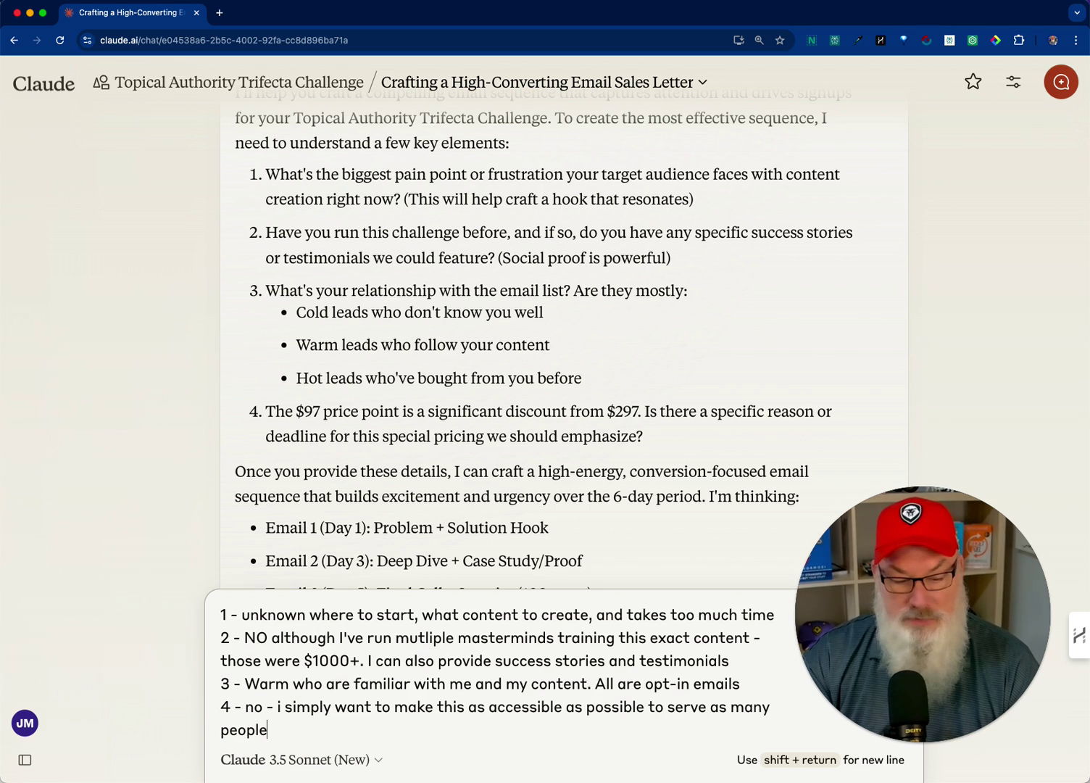
pyautogui.write(' as I c')
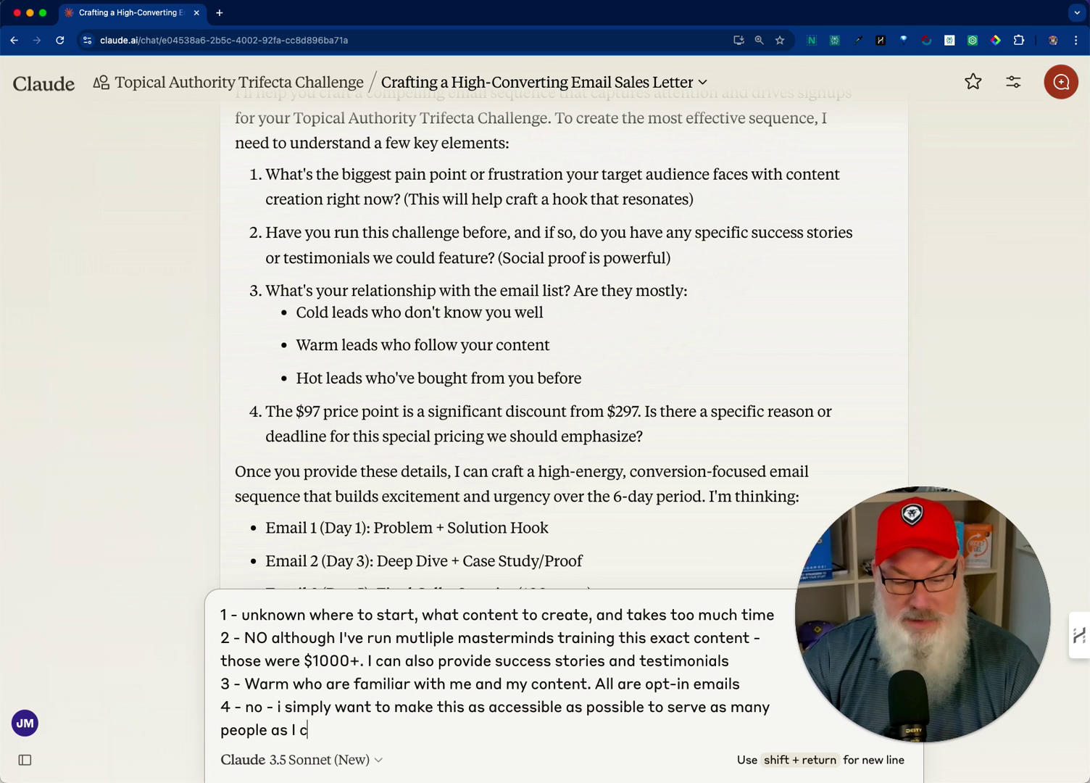
pyautogui.write('an and ')
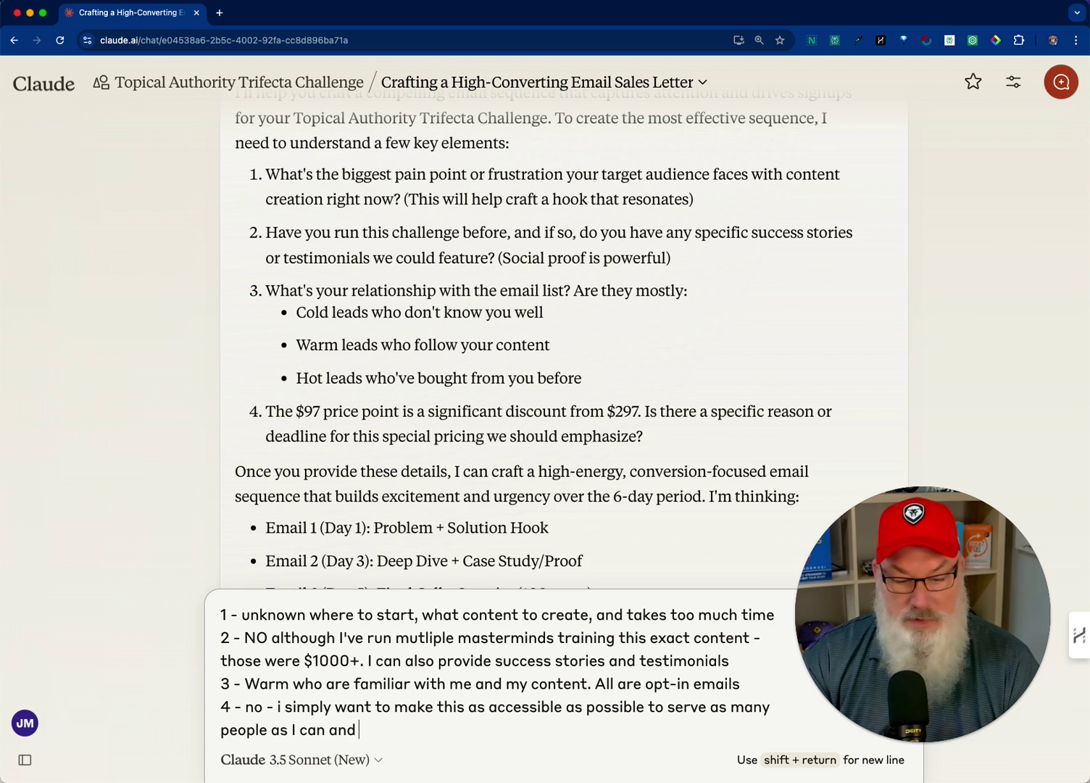
pyautogui.write('I dont wan')
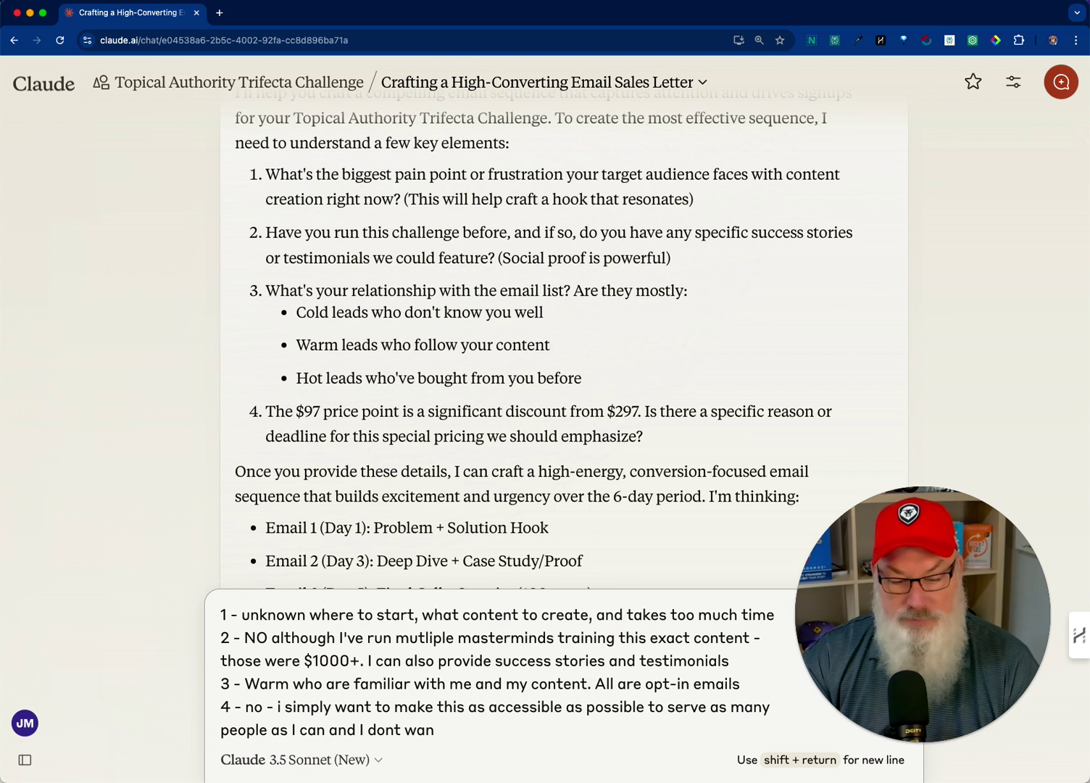
pyautogui.write('t price to be a')
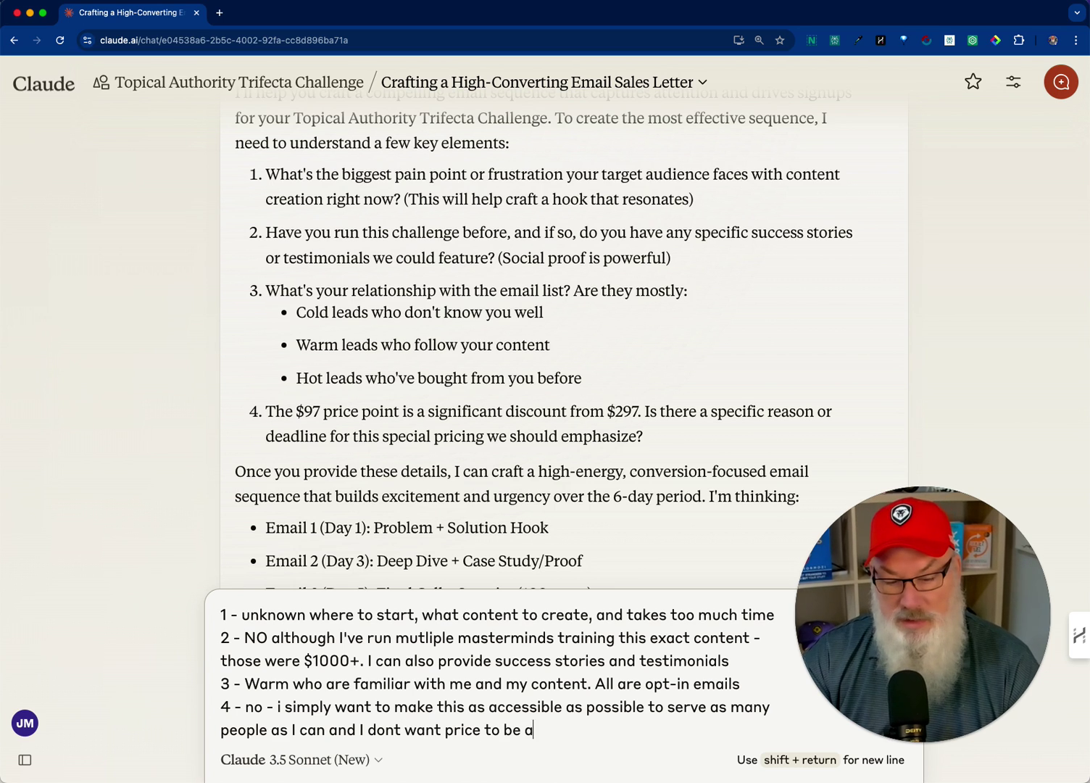
pyautogui.write(' detrei')
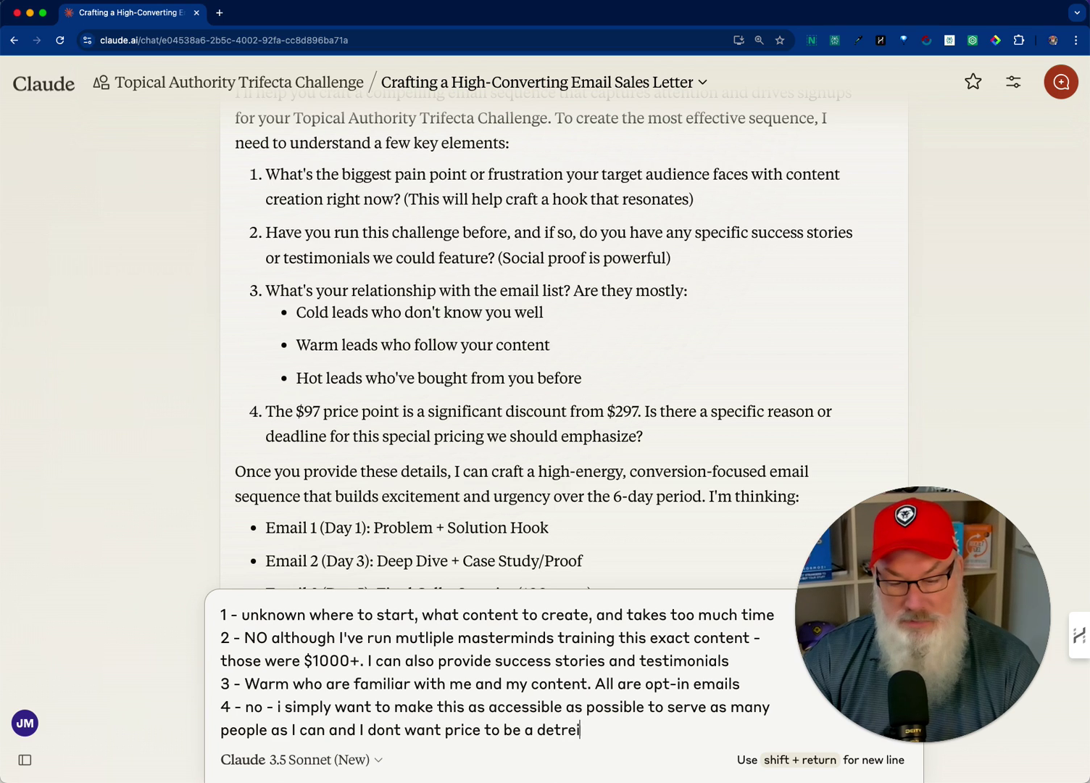
pyautogui.press('BackSpace')
pyautogui.press('BackSpace')
pyautogui.write('iment')
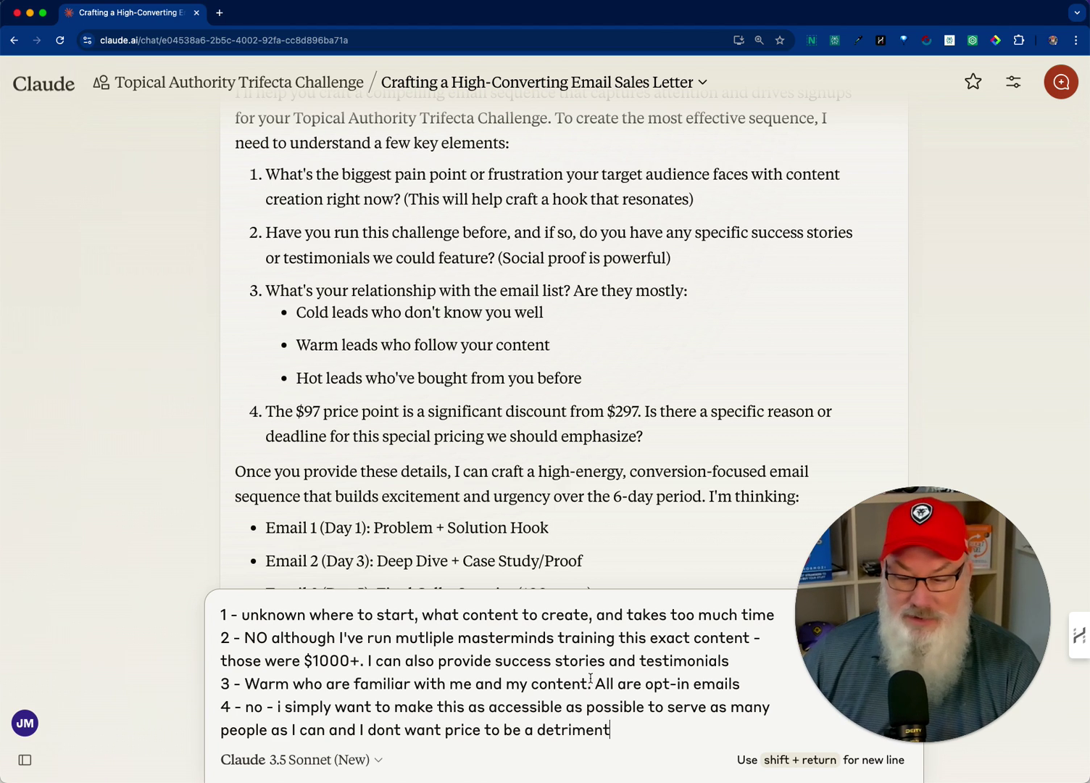
pyautogui.moveTo(875, 577); pyautogui.dragTo(319, 594)
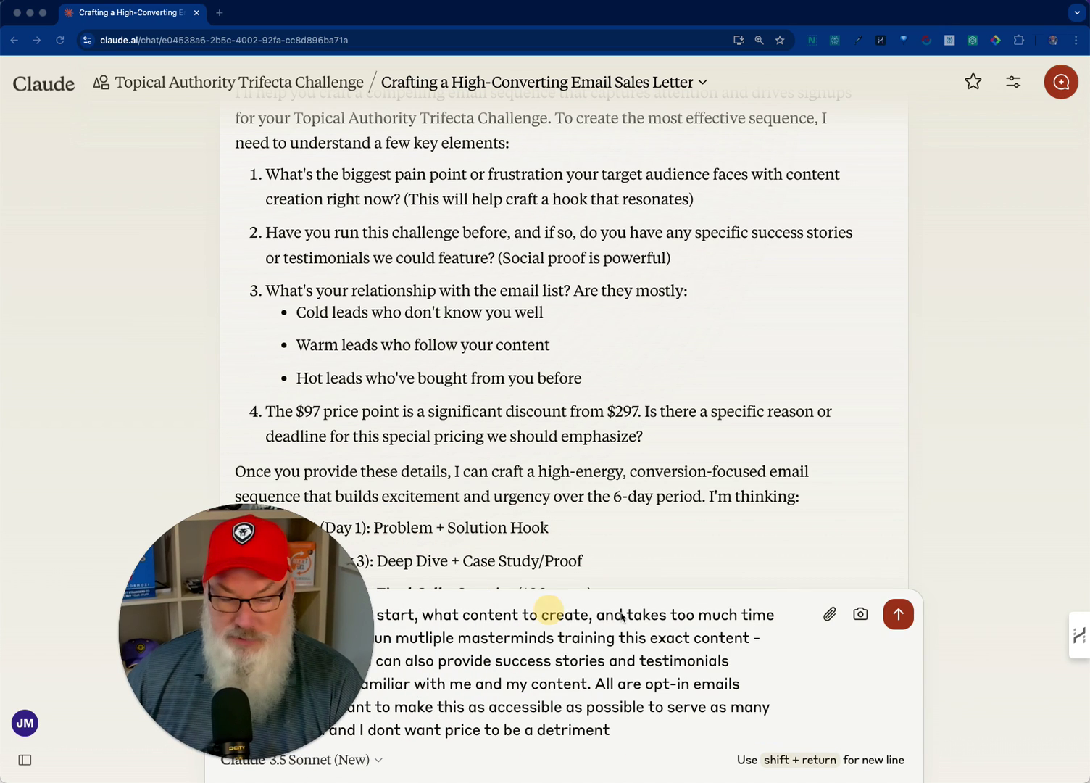
# Send the answers and let Claude generate the First Sales Email with its $97 offer.
pyautogui.click(898, 613)
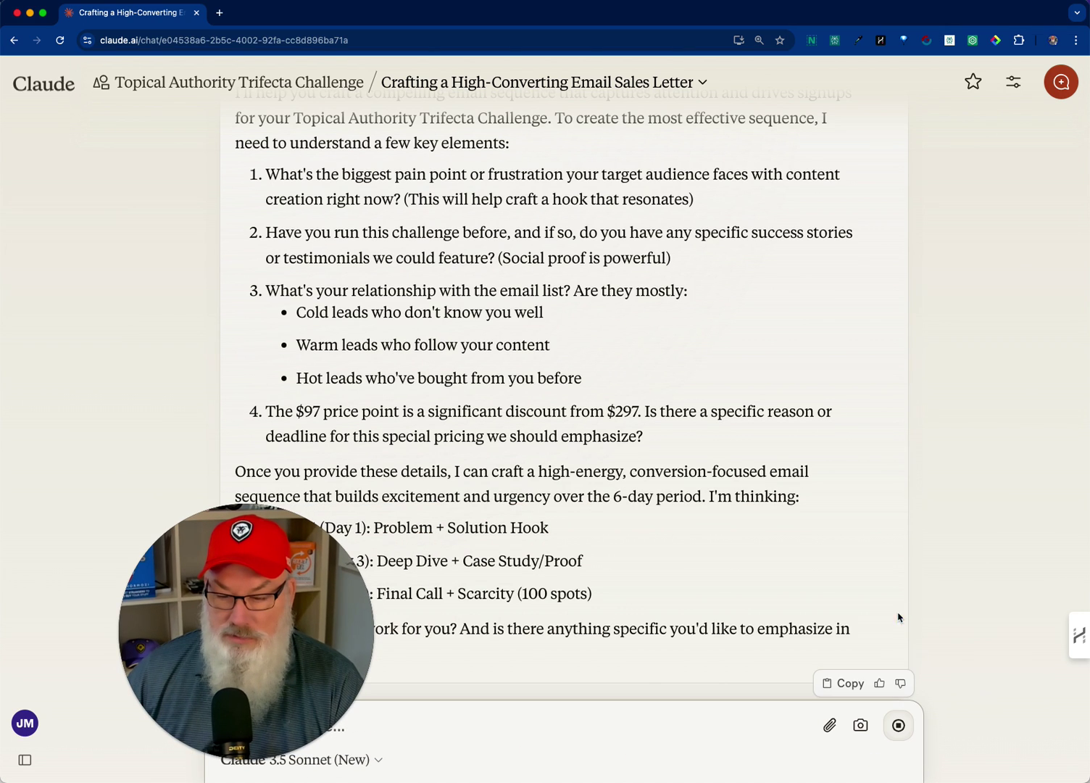
pyautogui.moveTo(277, 588); pyautogui.dragTo(944, 584)
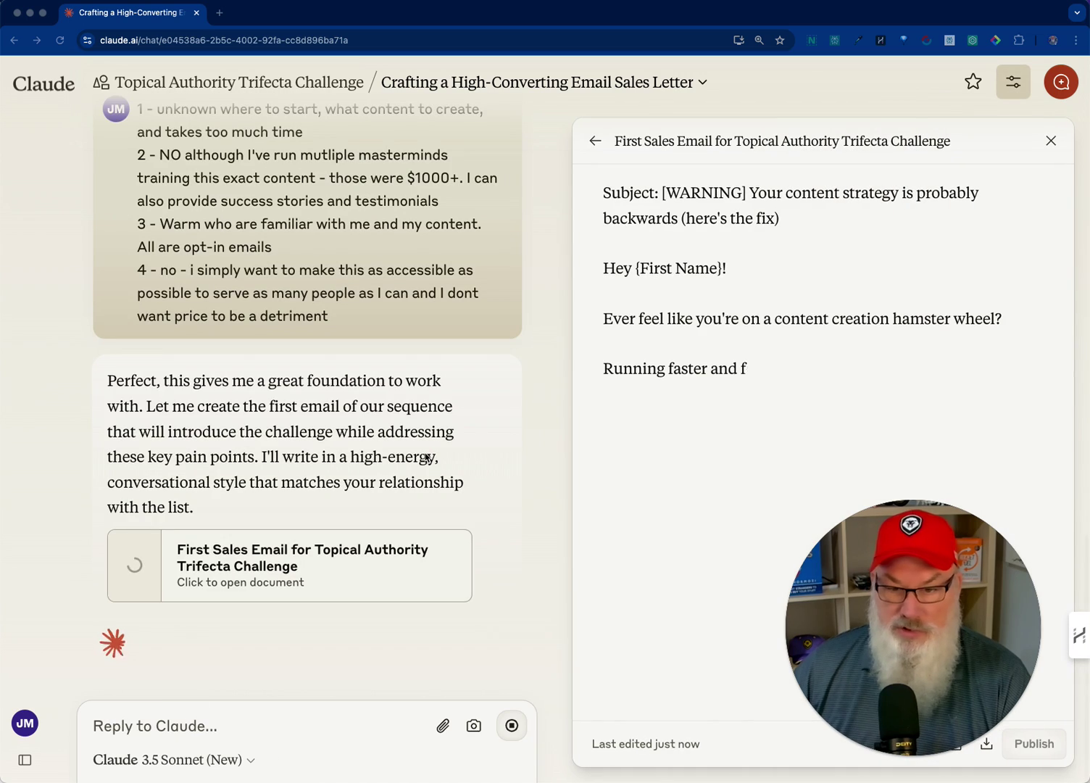
pyautogui.moveTo(890, 618); pyautogui.dragTo(122, 622)
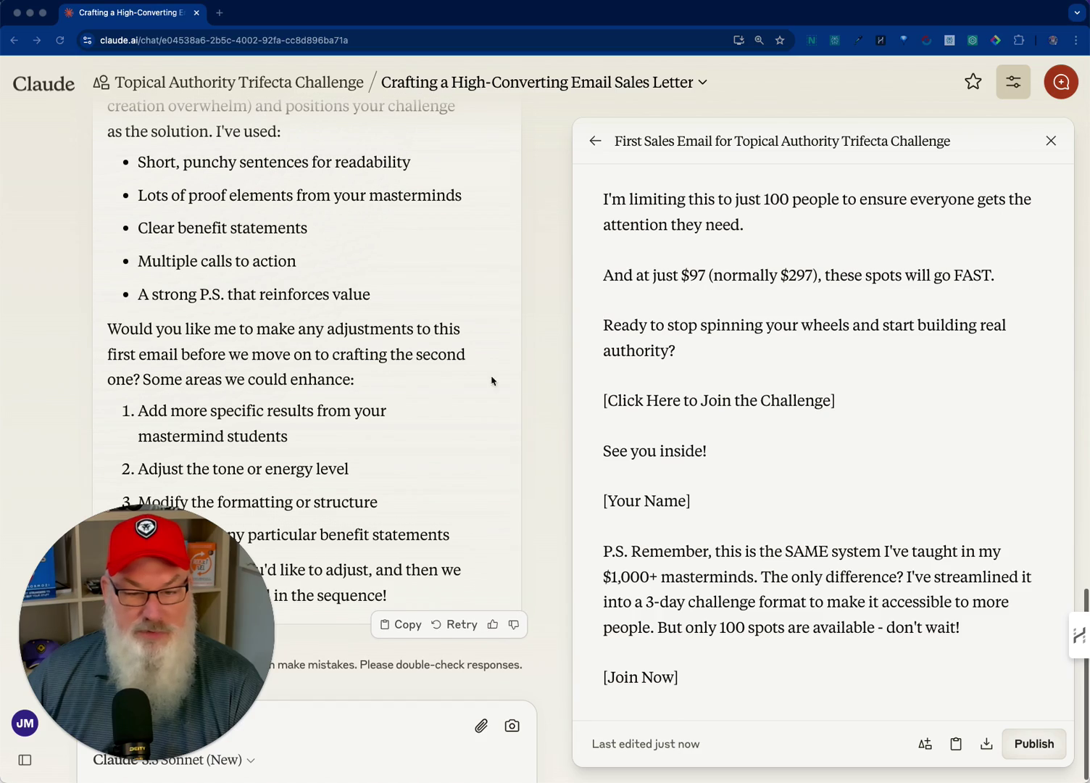
pyautogui.scroll(20, 779, 384)
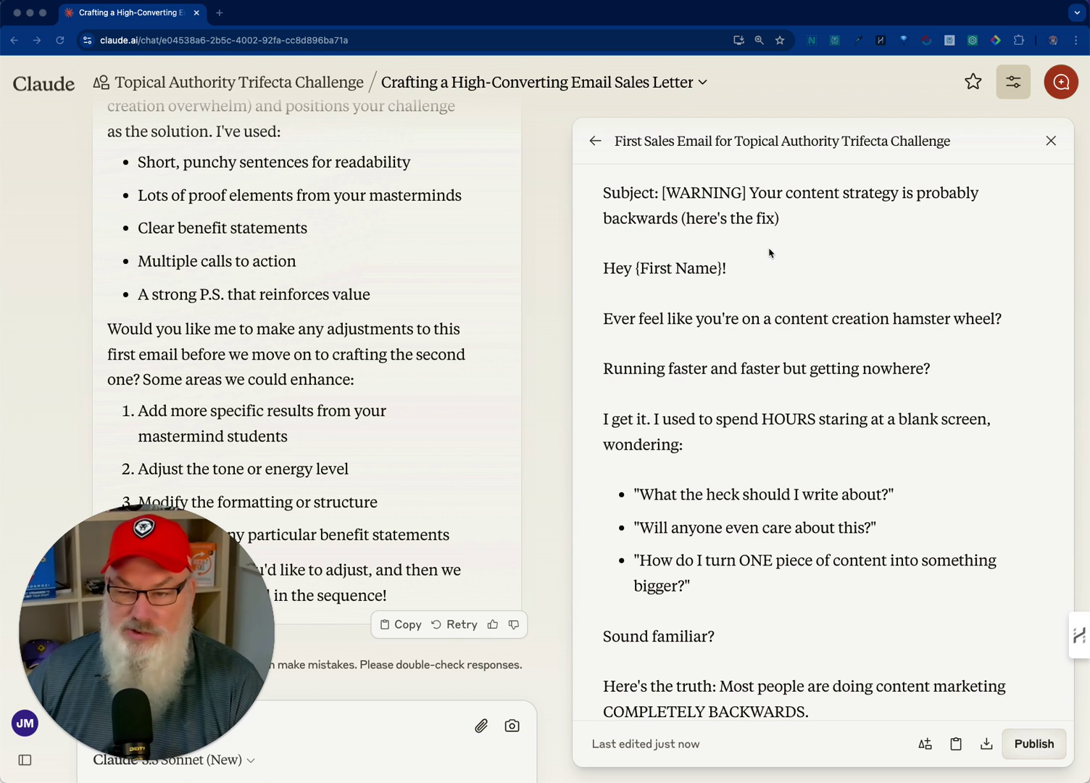
pyautogui.scroll(-3, 741, 271)
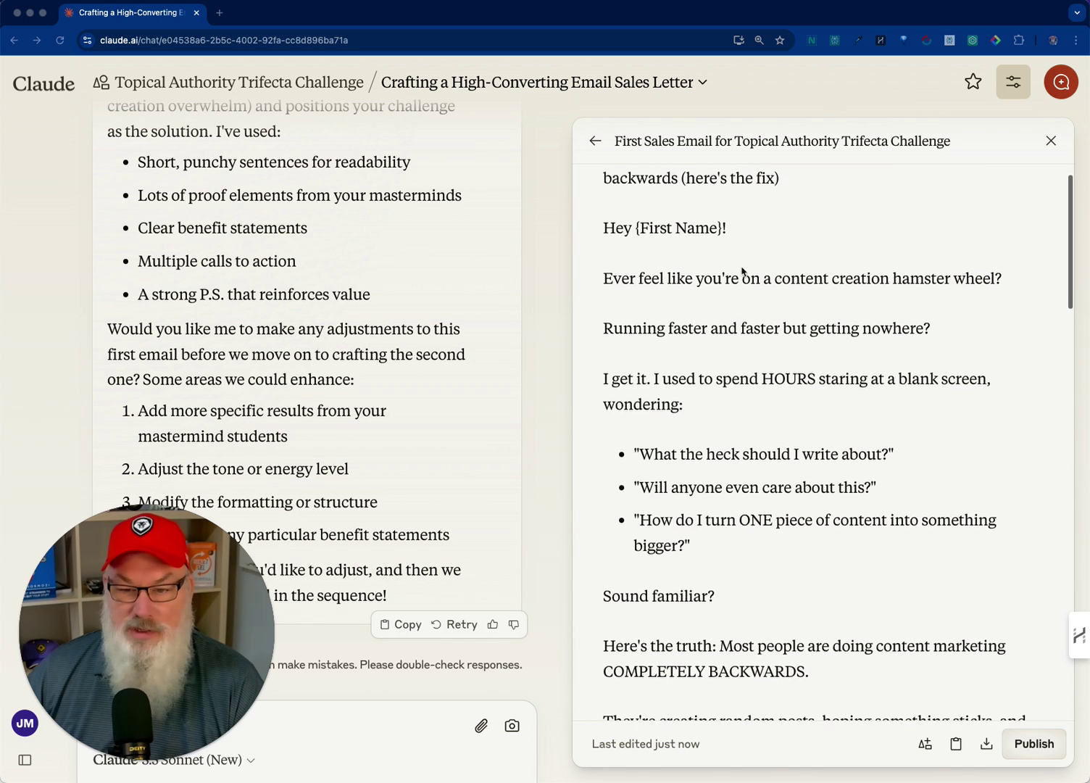
pyautogui.scroll(-1, 741, 271)
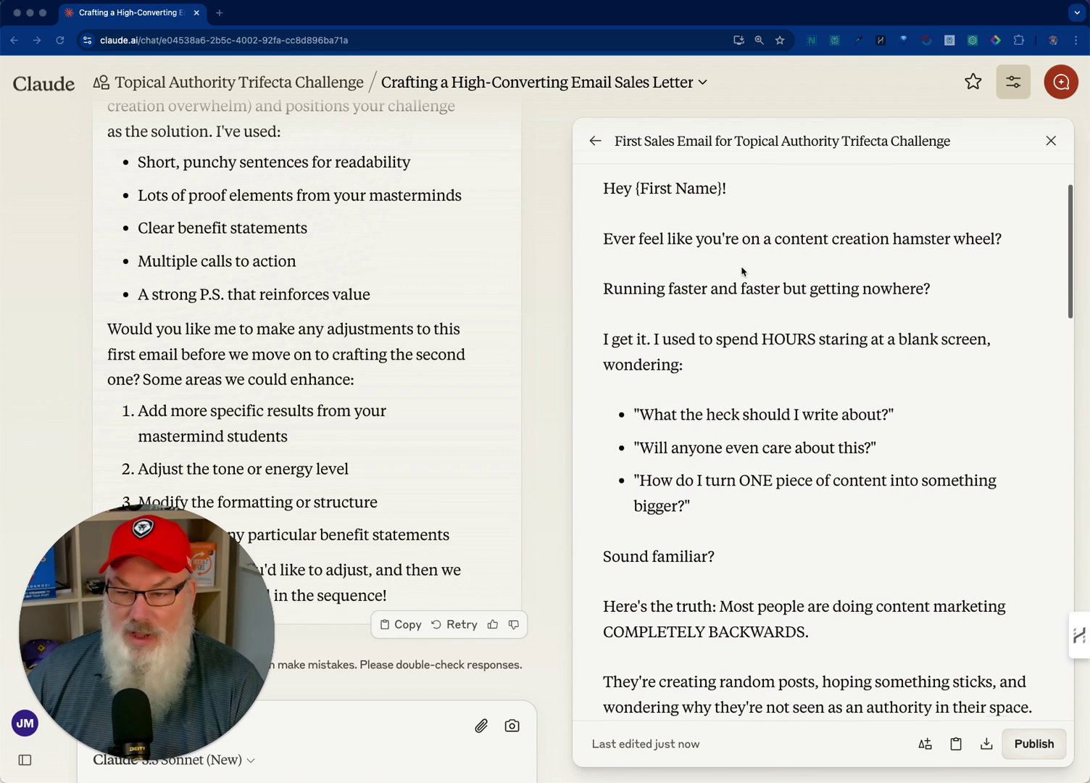
pyautogui.scroll(-4, 741, 271)
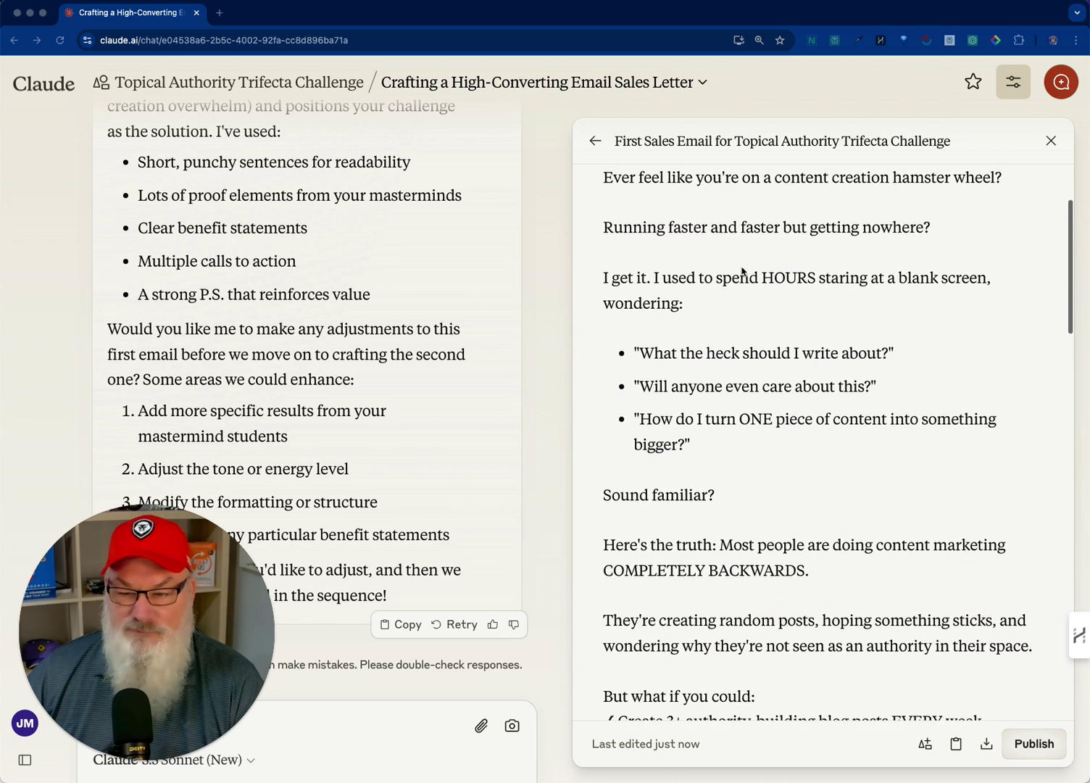
pyautogui.scroll(-2, 741, 271)
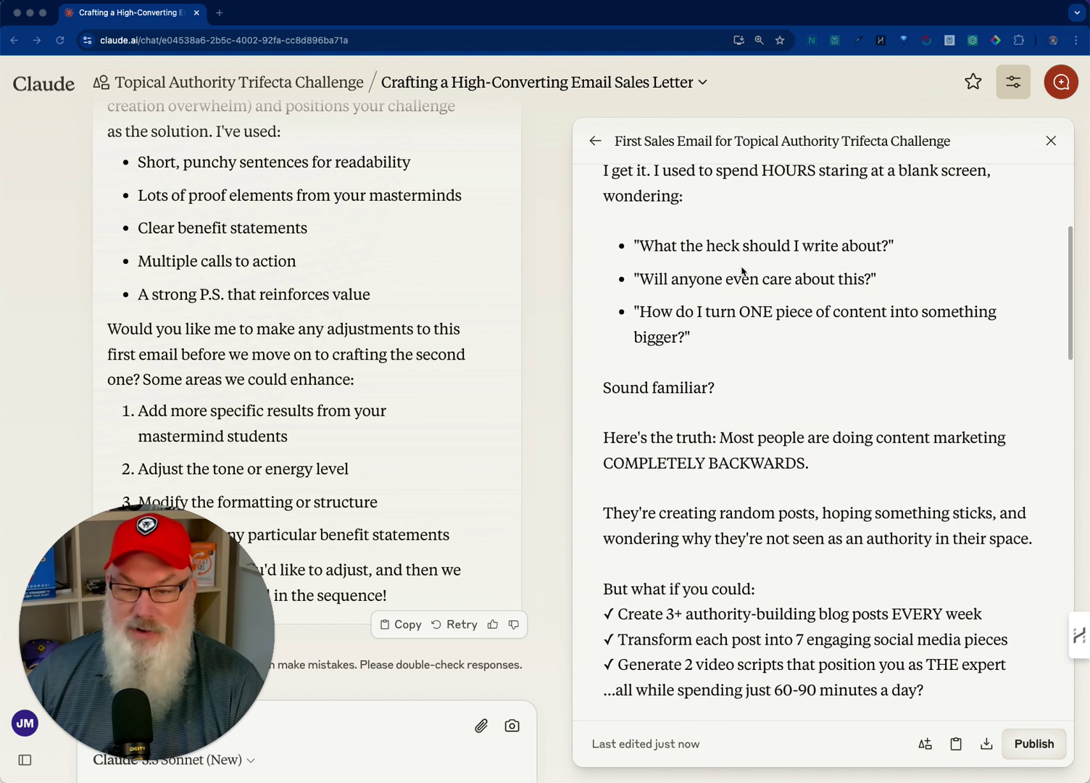
pyautogui.scroll(-6, 753, 342)
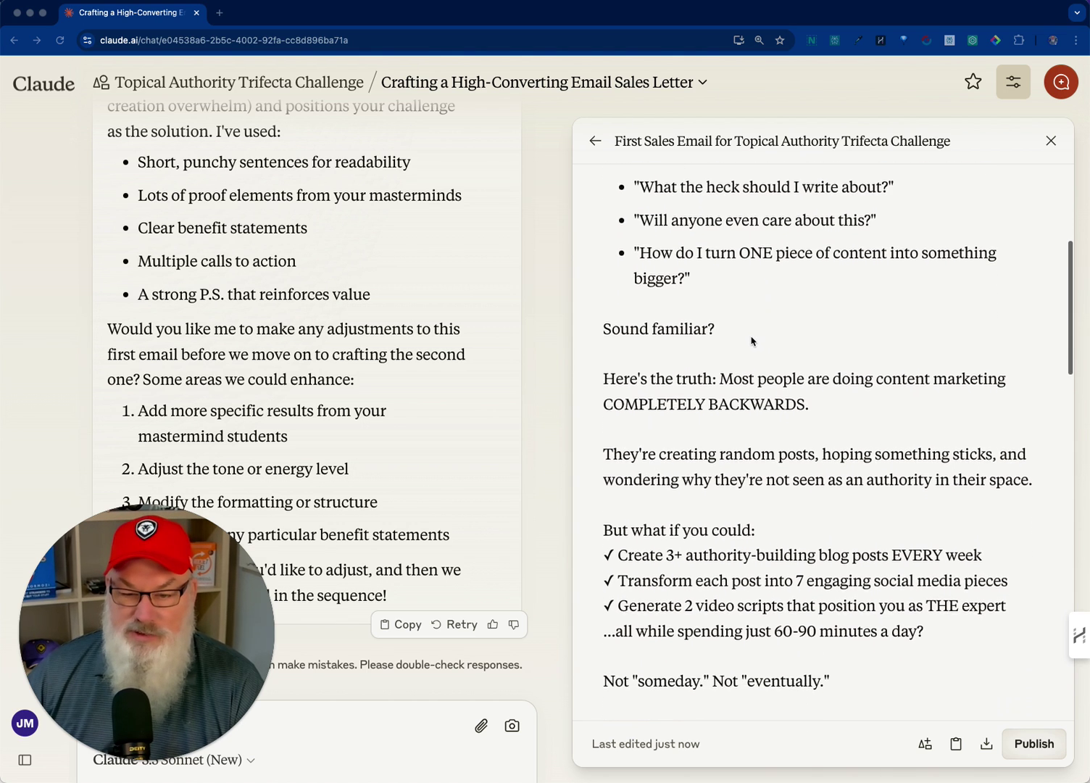
pyautogui.scroll(-1, 751, 341)
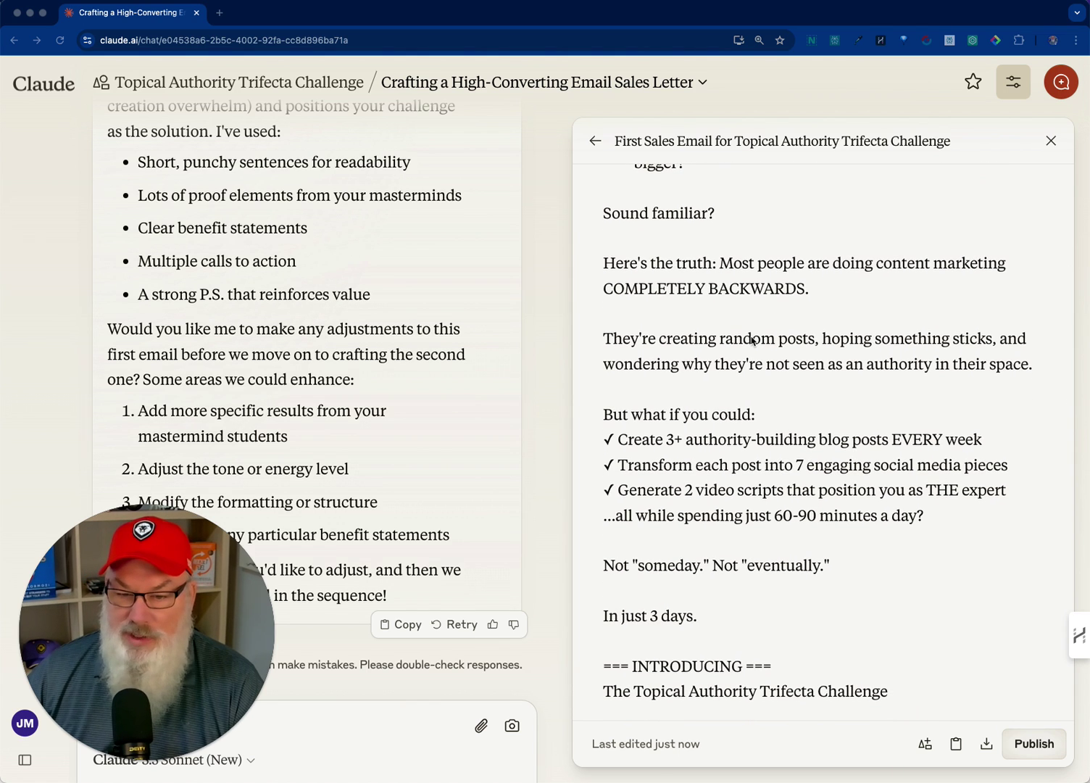
pyautogui.scroll(-3, 751, 340)
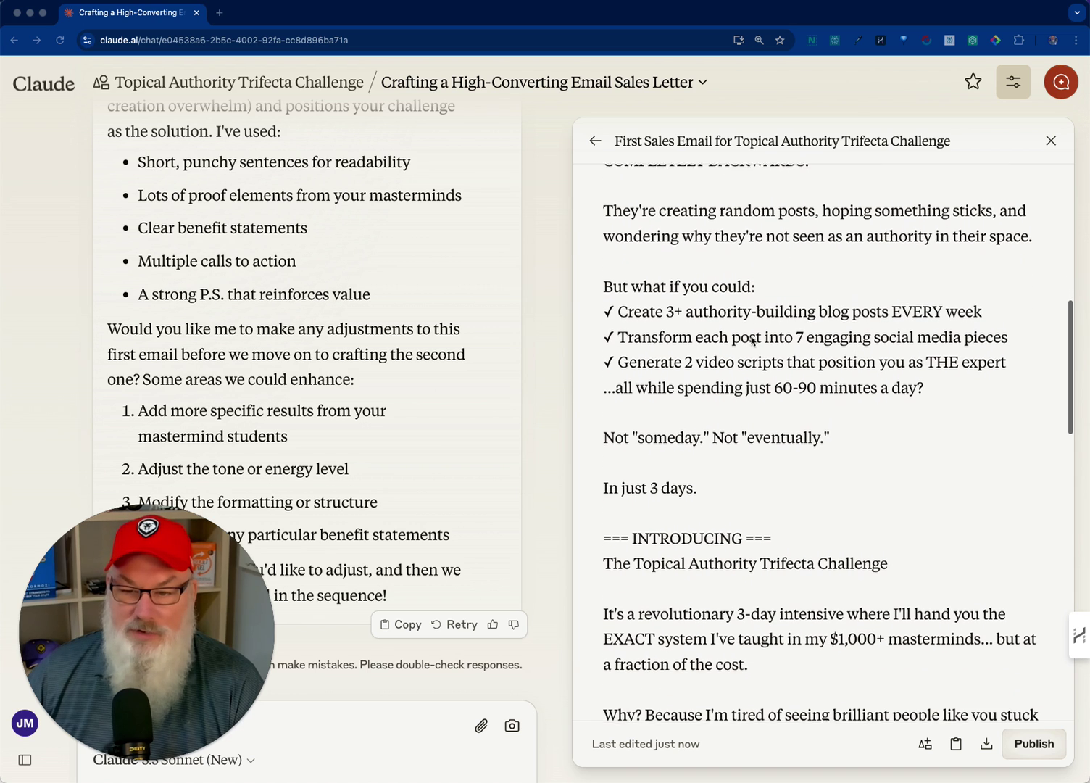
pyautogui.scroll(-1, 752, 341)
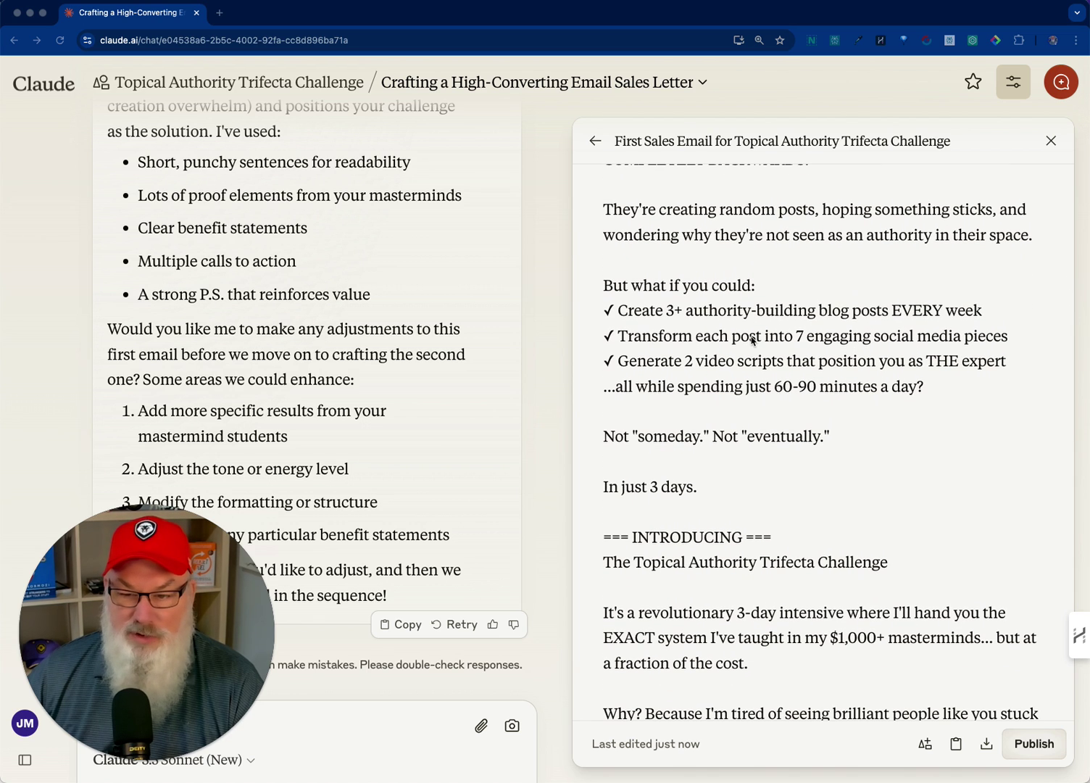
pyautogui.scroll(-3, 752, 341)
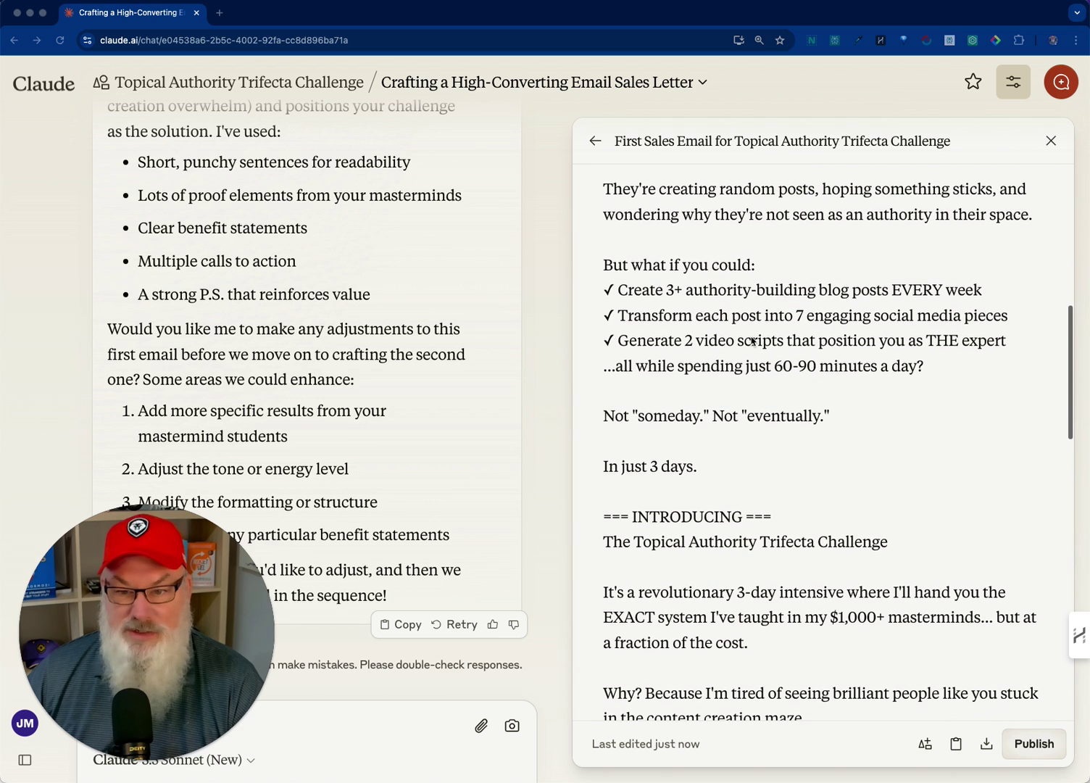
pyautogui.scroll(-2, 751, 341)
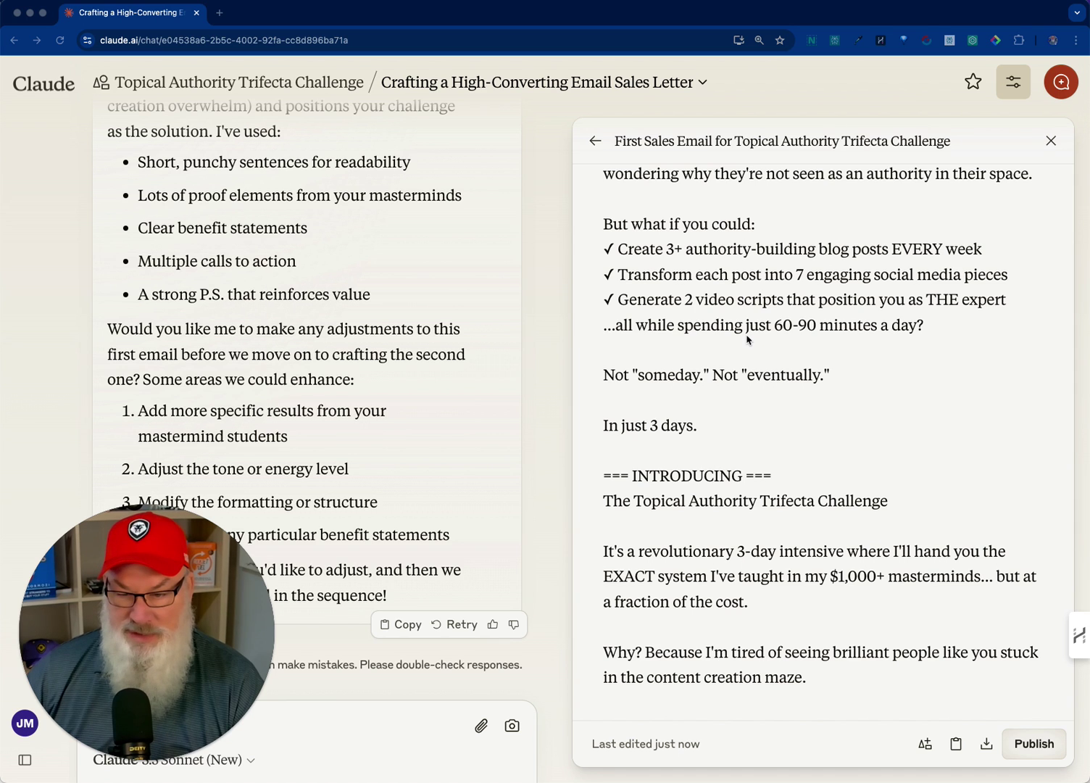
pyautogui.scroll(-3, 746, 339)
pyautogui.scroll(3, 748, 341)
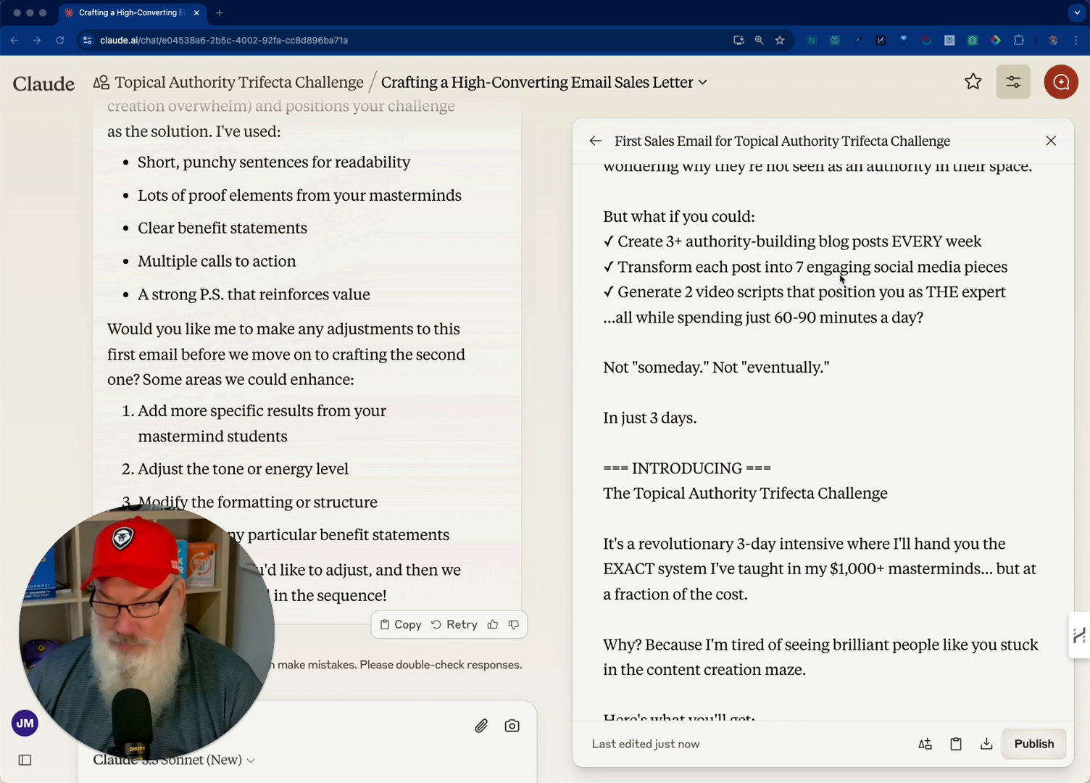
# Scroll through the first sales email down to its P.S. about 100 spots.
pyautogui.scroll(-4, 745, 292)
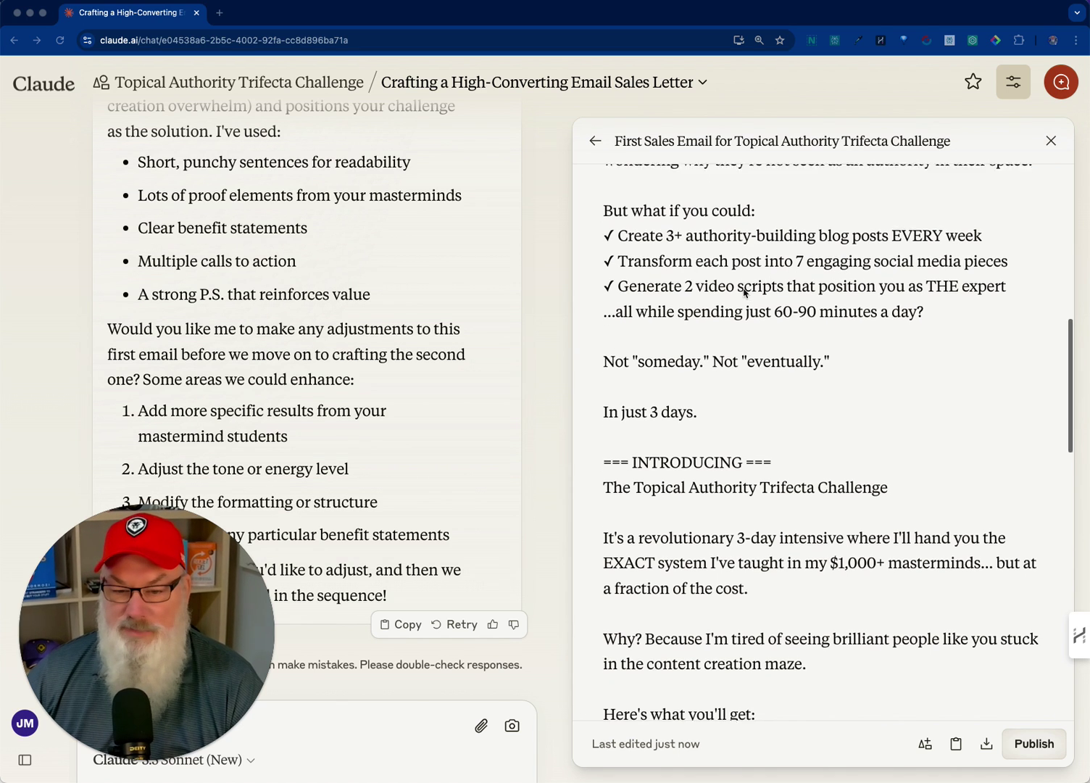
pyautogui.scroll(-2, 745, 292)
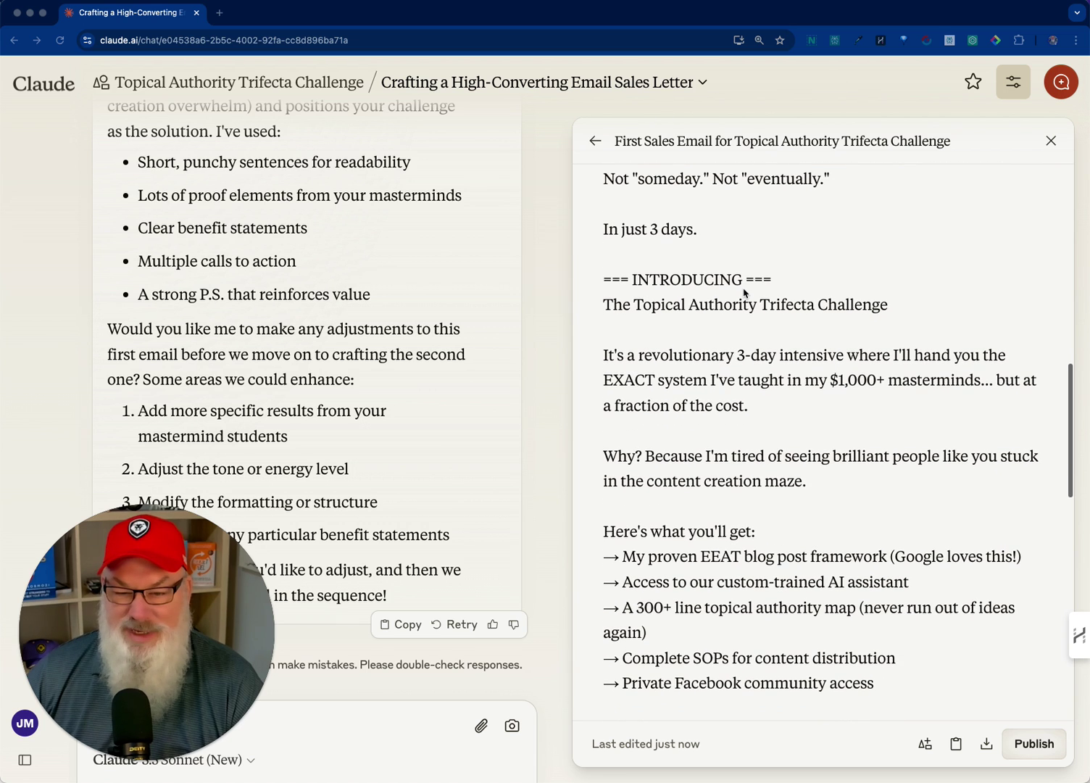
pyautogui.scroll(-2, 743, 308)
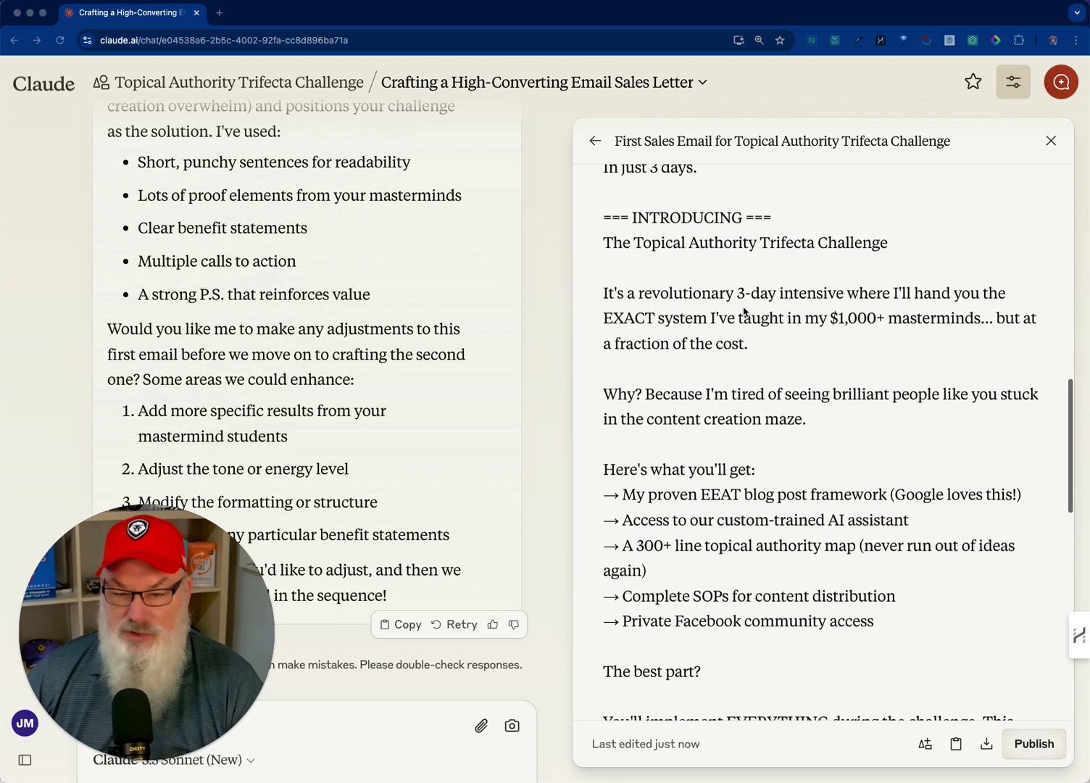
pyautogui.scroll(-3, 743, 311)
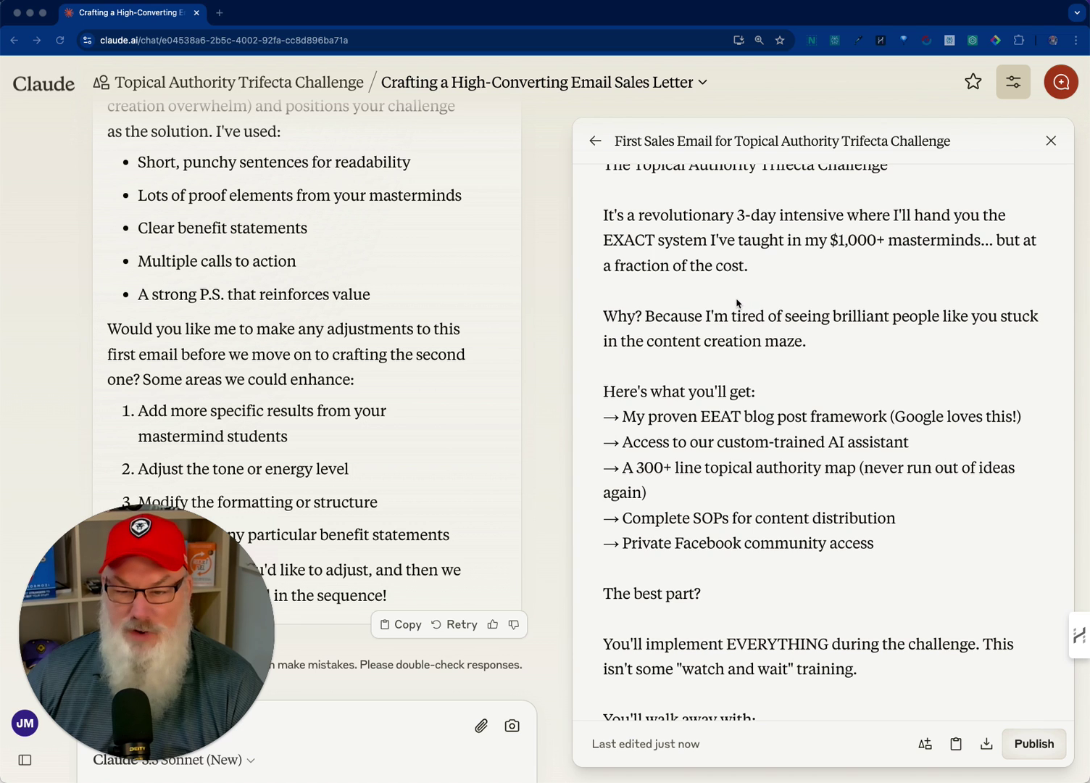
pyautogui.scroll(-3, 737, 302)
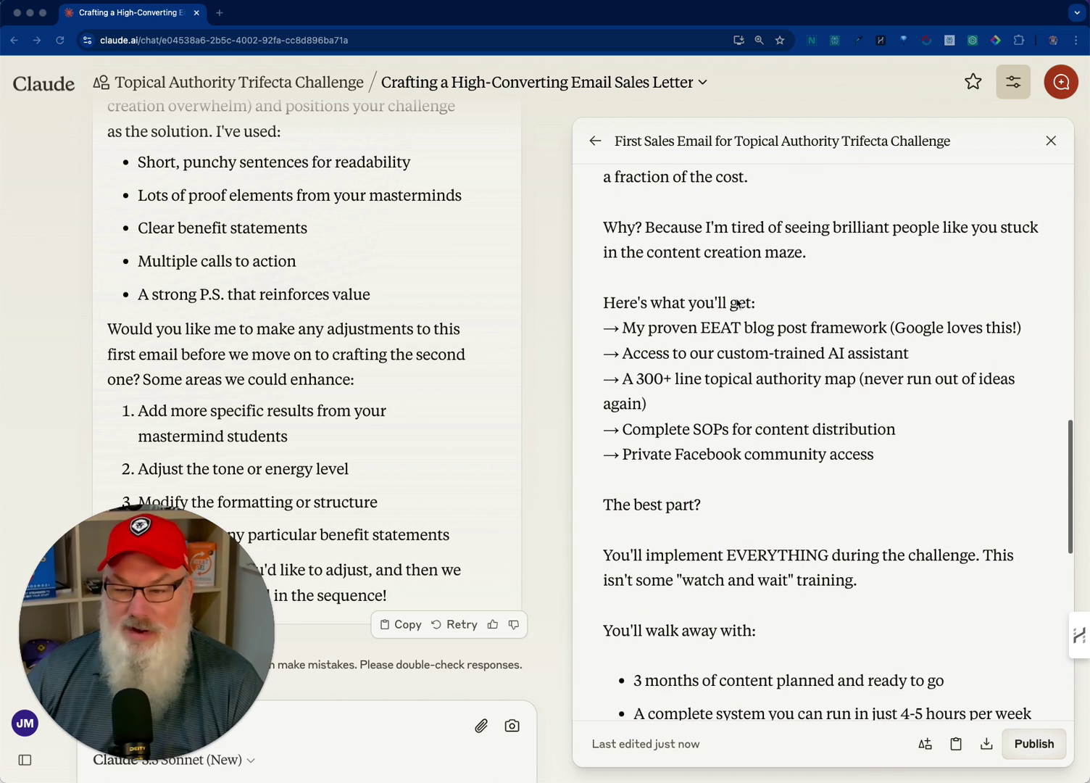
pyautogui.scroll(-2, 737, 303)
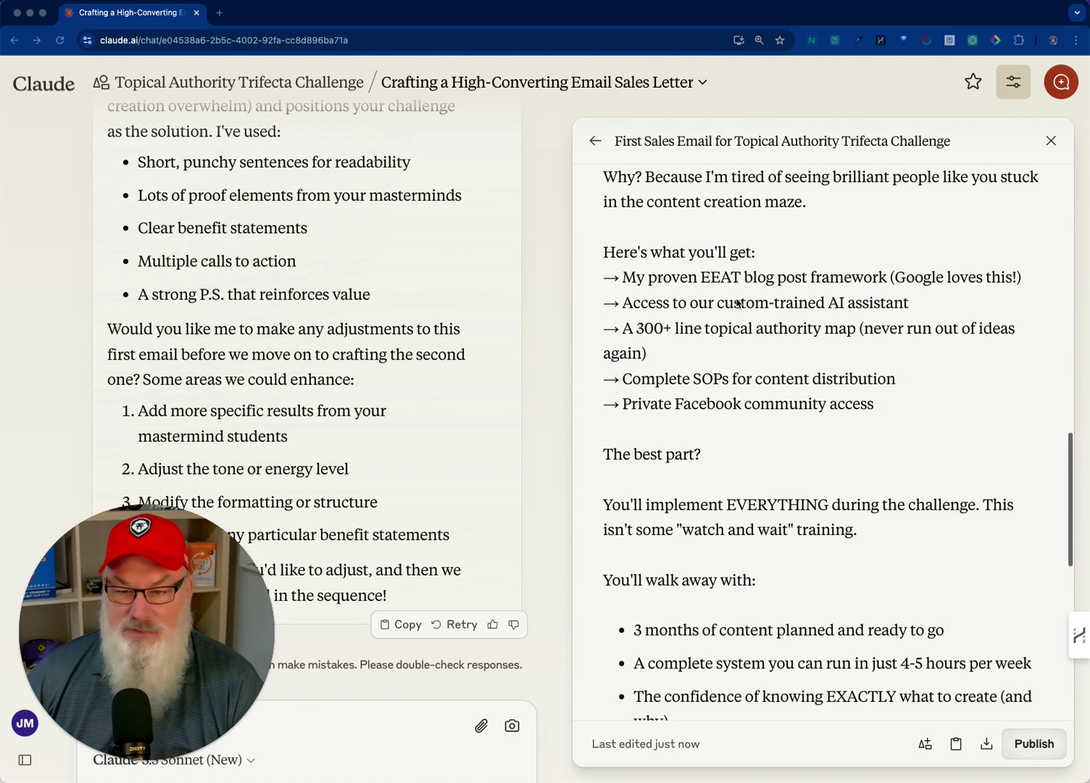
pyautogui.scroll(-1, 737, 302)
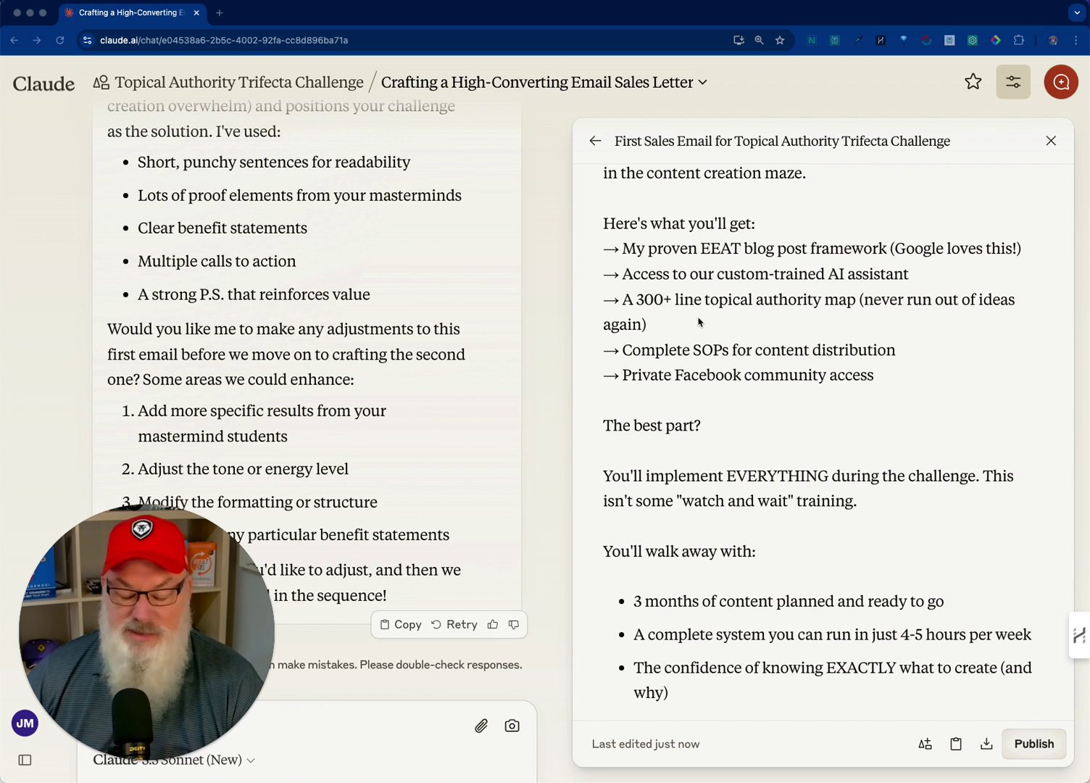
pyautogui.scroll(-1, 700, 321)
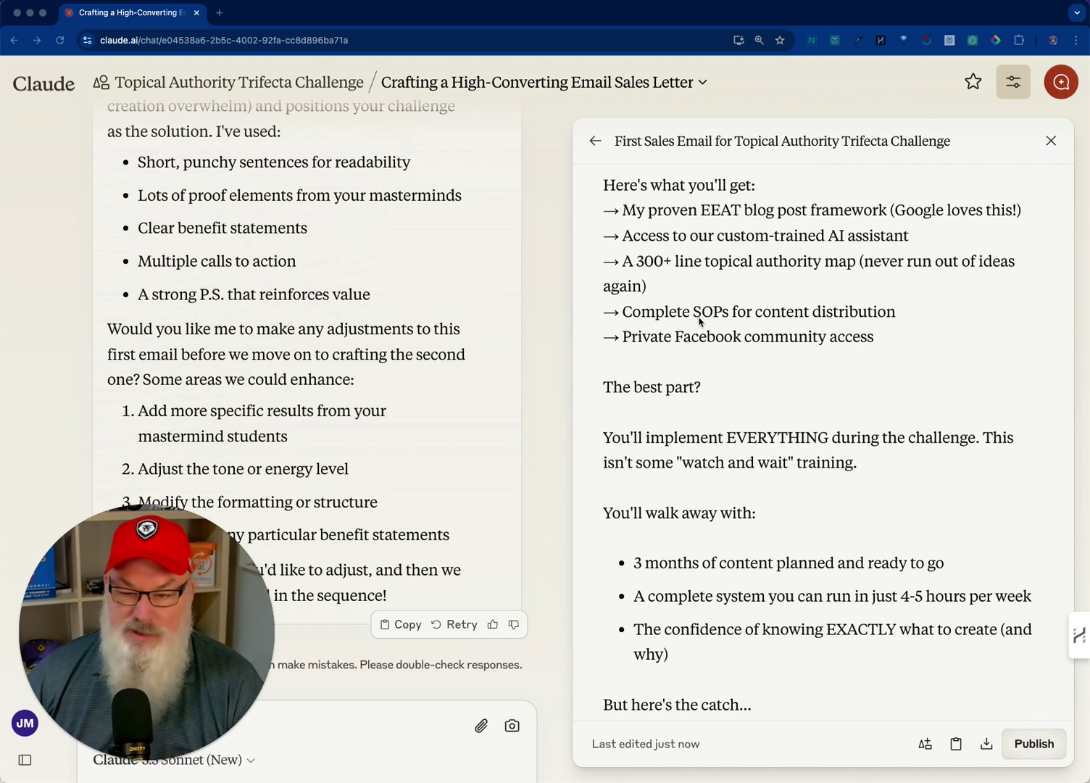
pyautogui.scroll(-3, 698, 321)
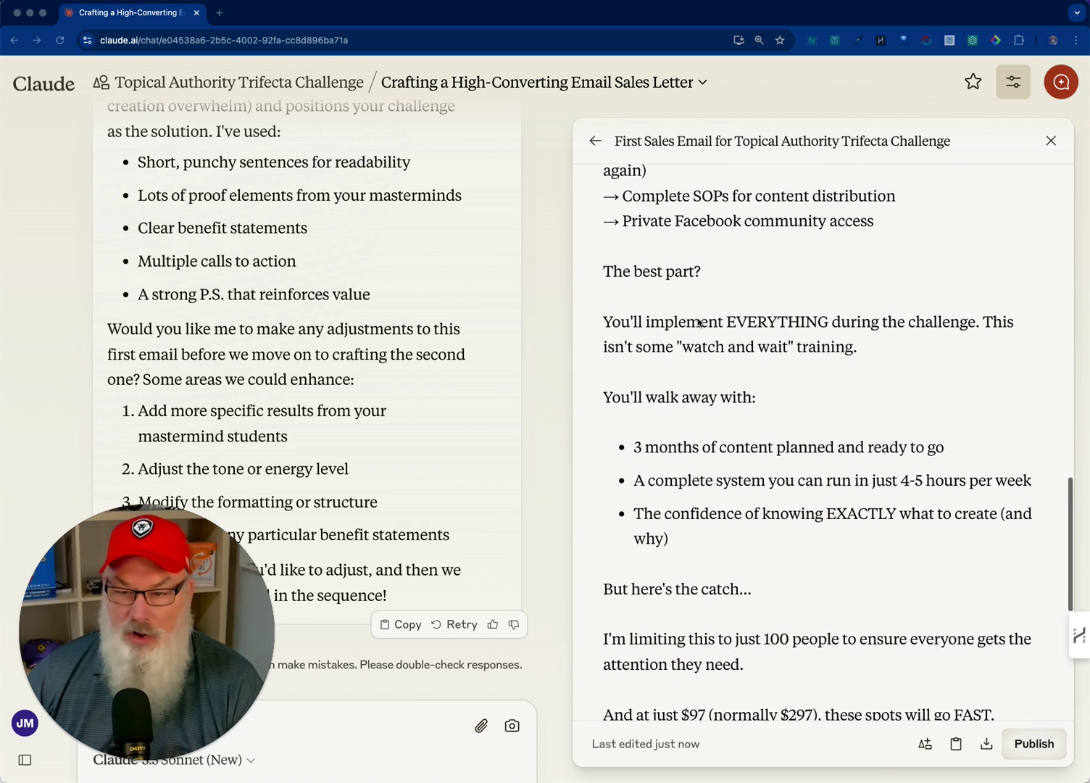
pyautogui.scroll(-1, 698, 321)
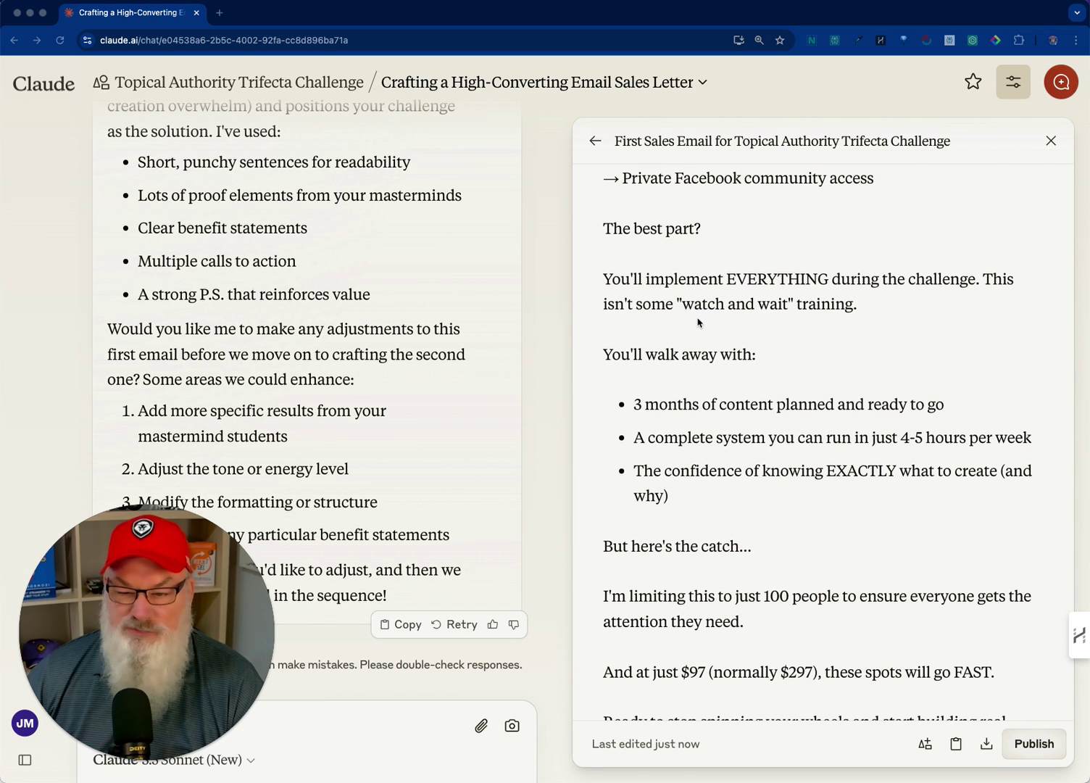
pyautogui.scroll(-3, 698, 321)
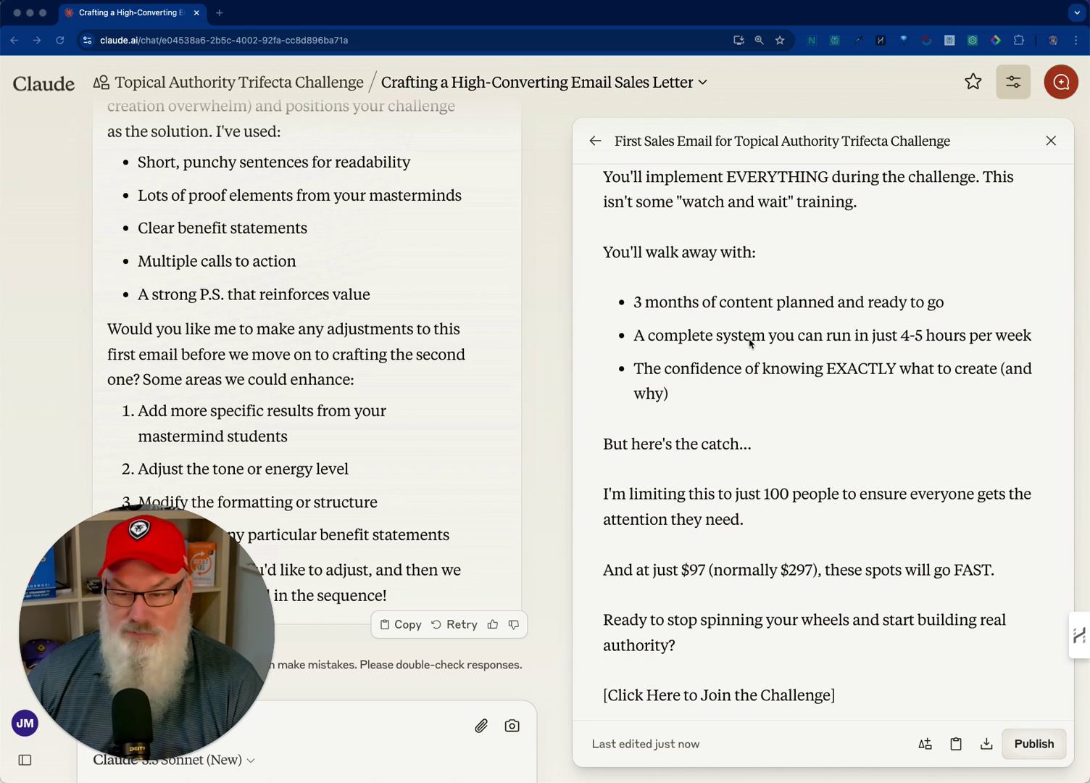
pyautogui.scroll(-4, 746, 341)
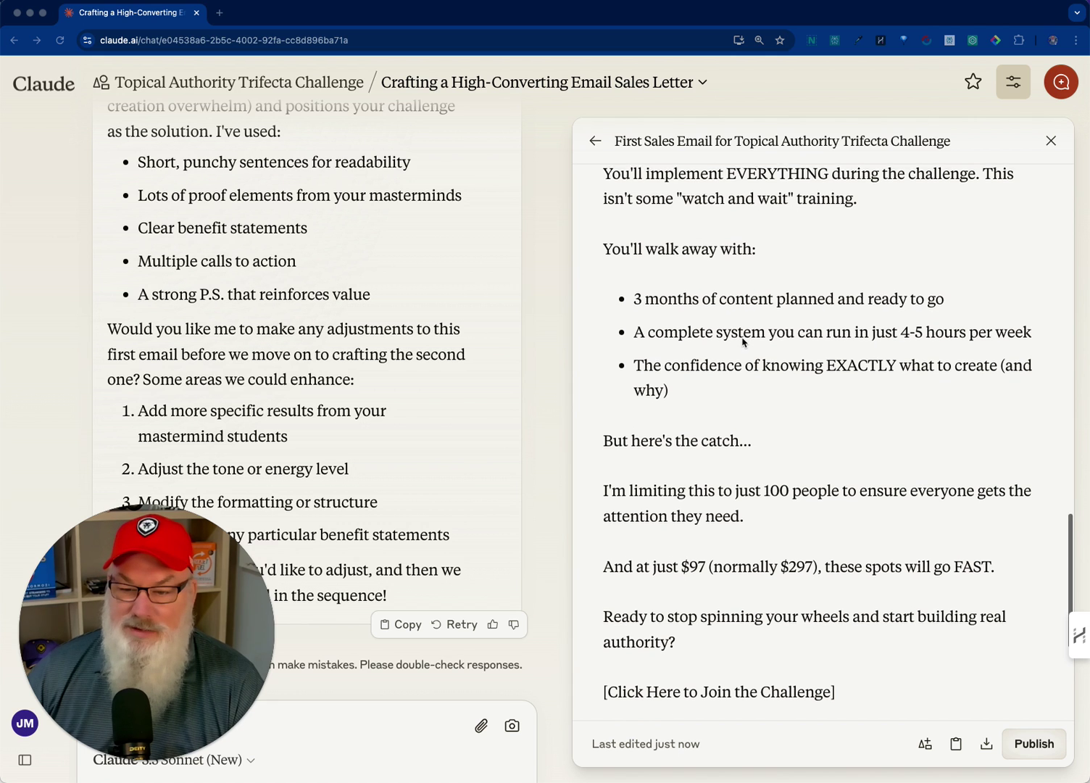
pyautogui.scroll(-4, 742, 341)
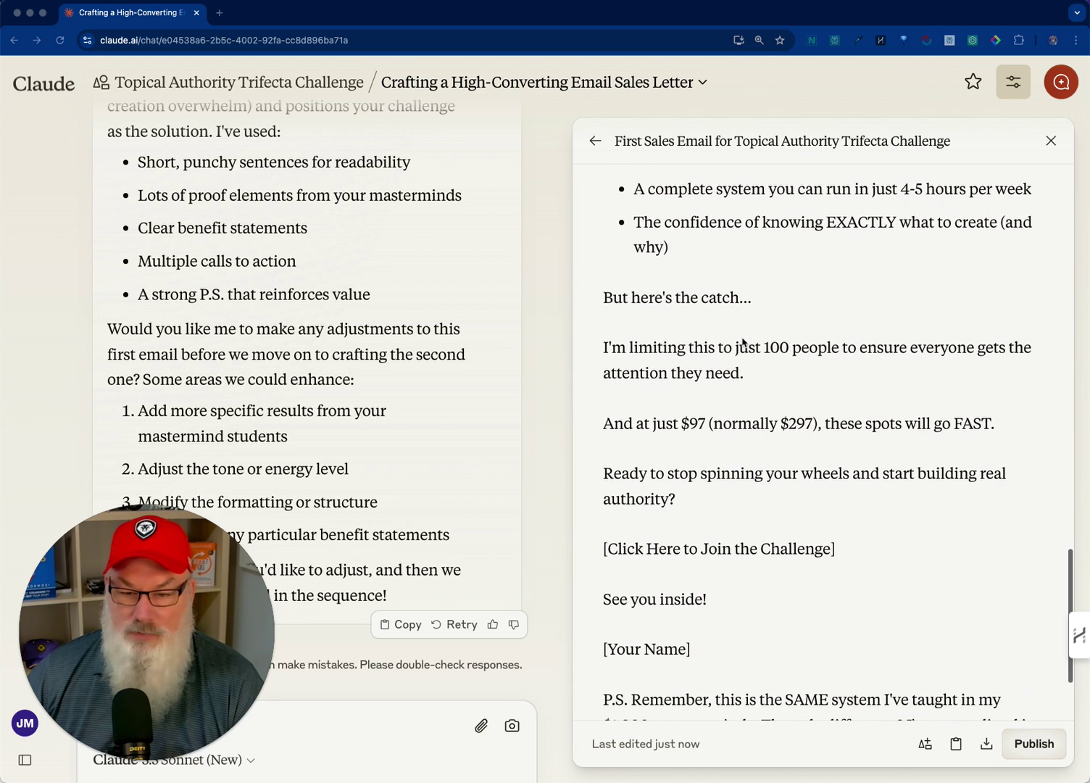
pyautogui.scroll(-1, 743, 343)
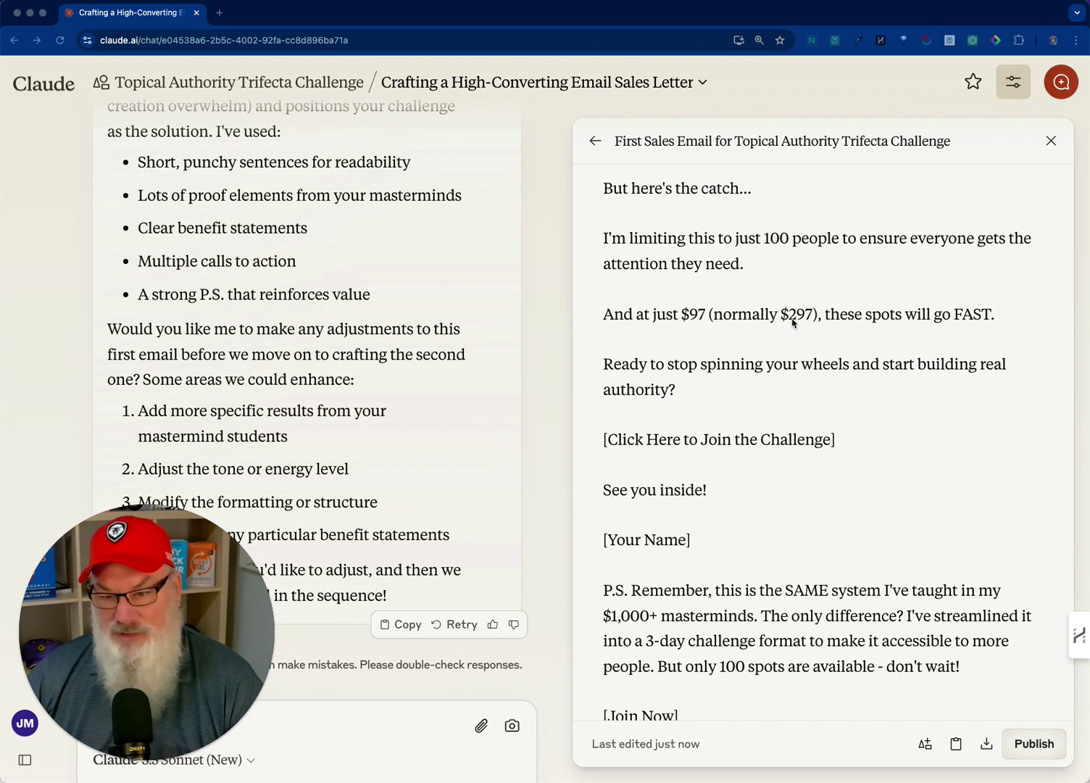
# Copy the entire first sales email text from the artifact panel.
pyautogui.scroll(1, 784, 332)
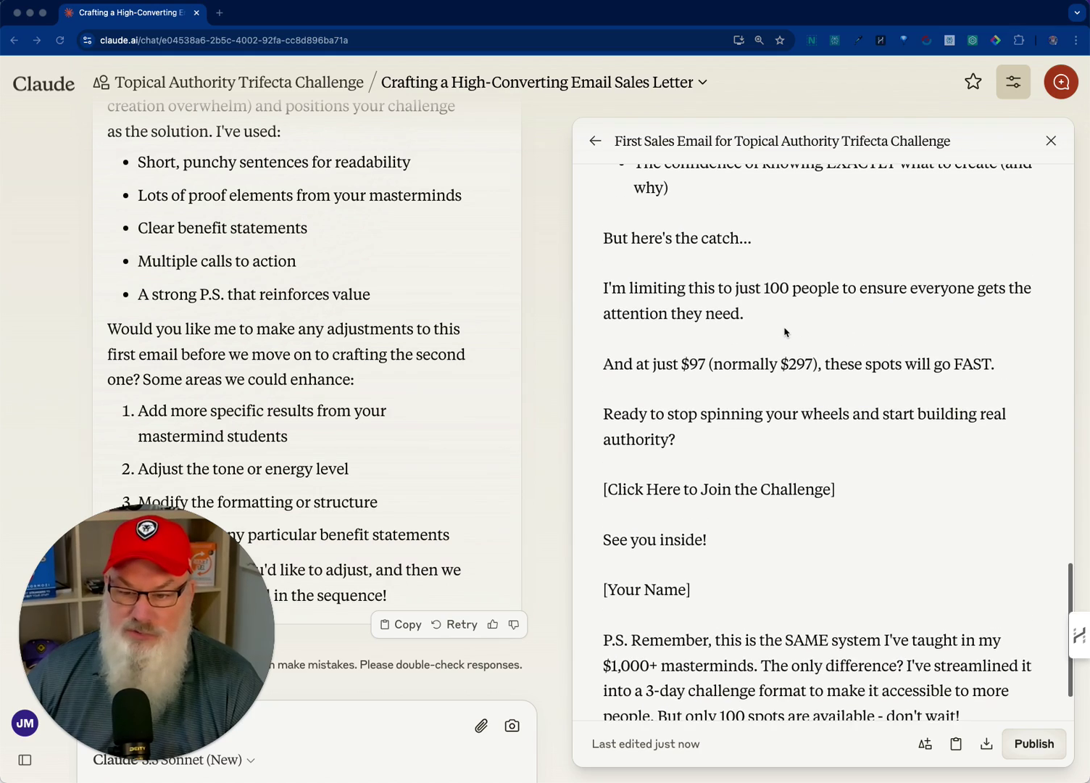
pyautogui.scroll(5, 784, 332)
pyautogui.scroll(-6, 786, 333)
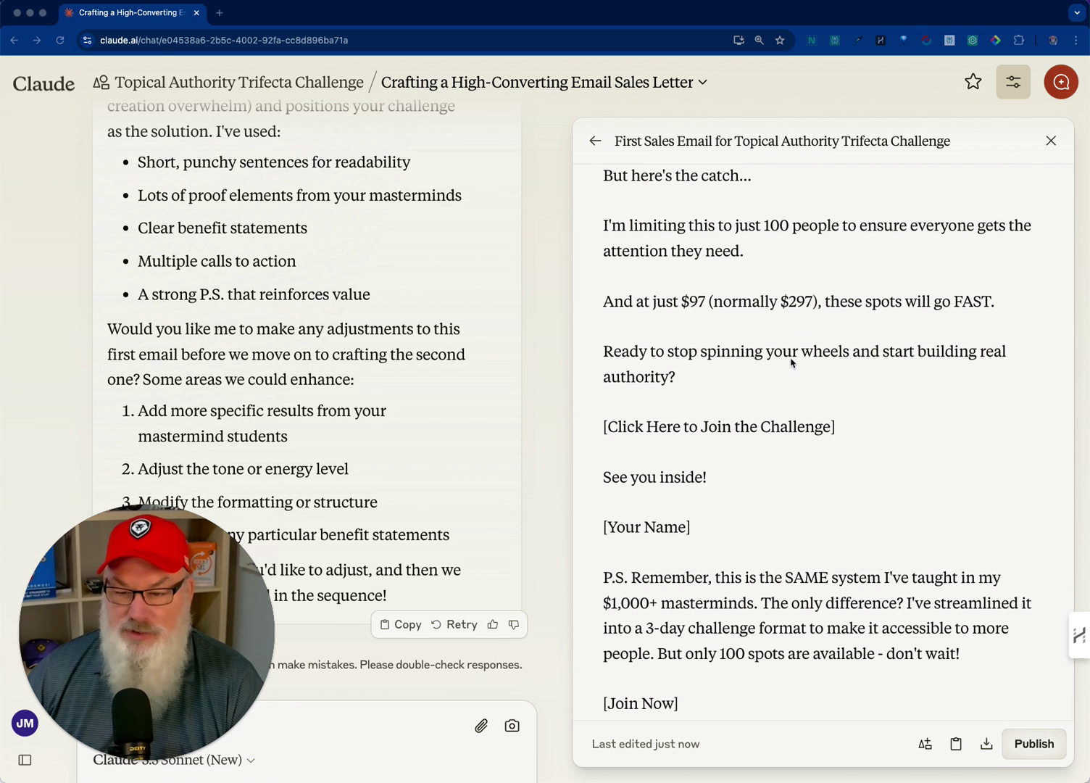
pyautogui.scroll(-1, 791, 362)
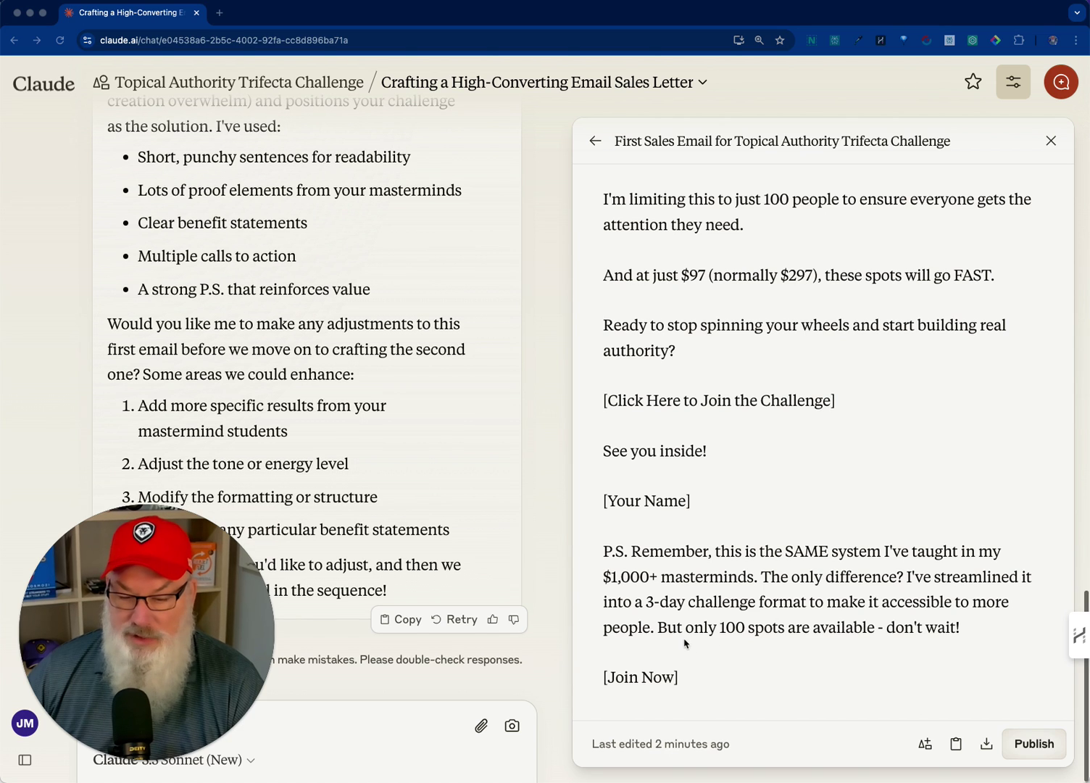
pyautogui.click(956, 747)
pyautogui.click(956, 747)
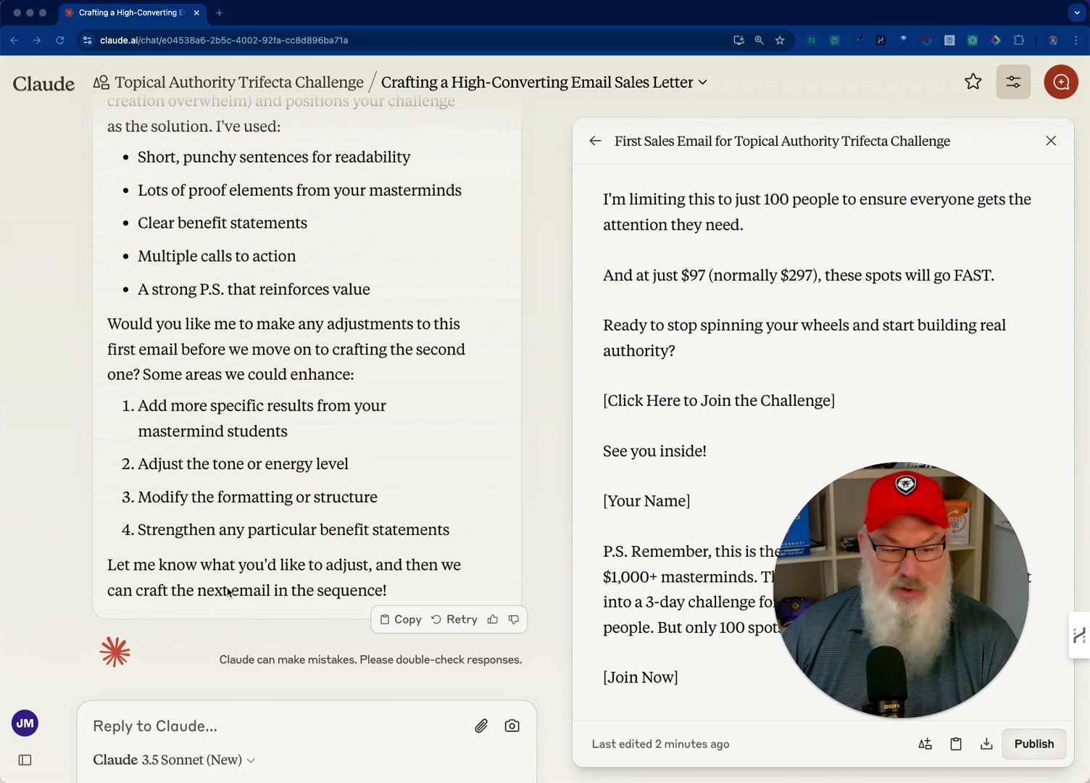
# Send the reply 'now let's to email #2' to request the second email.
pyautogui.click(232, 723)
pyautogui.click(225, 723)
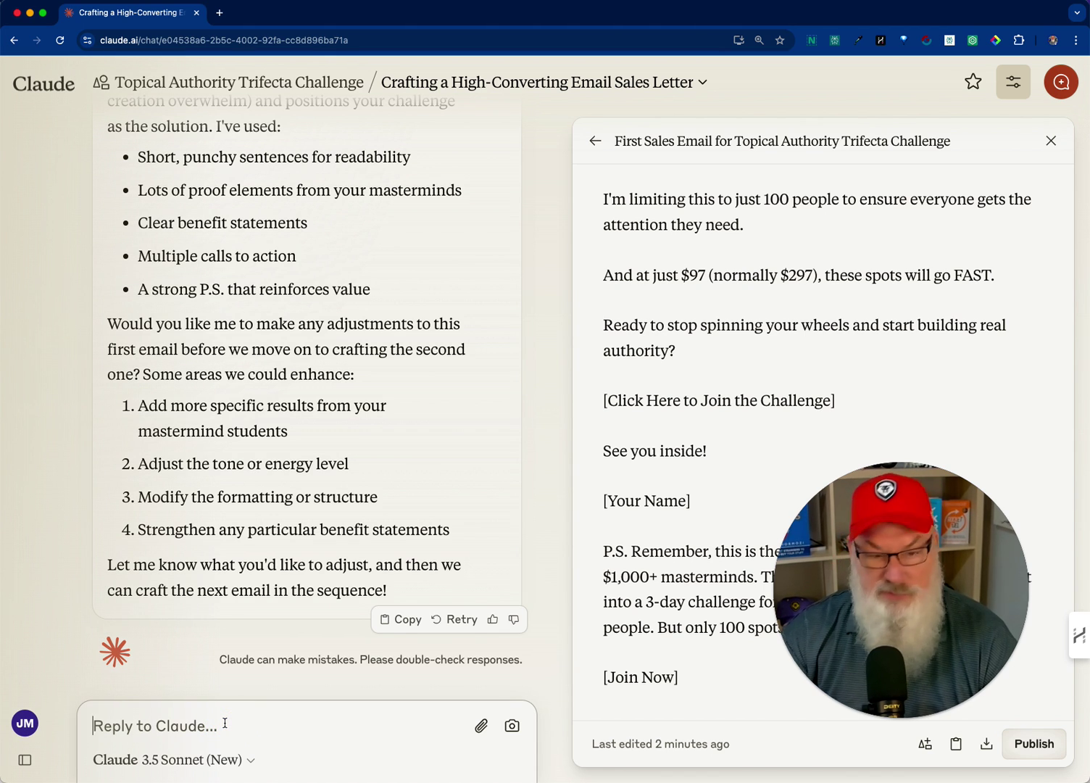
pyautogui.write('now ')
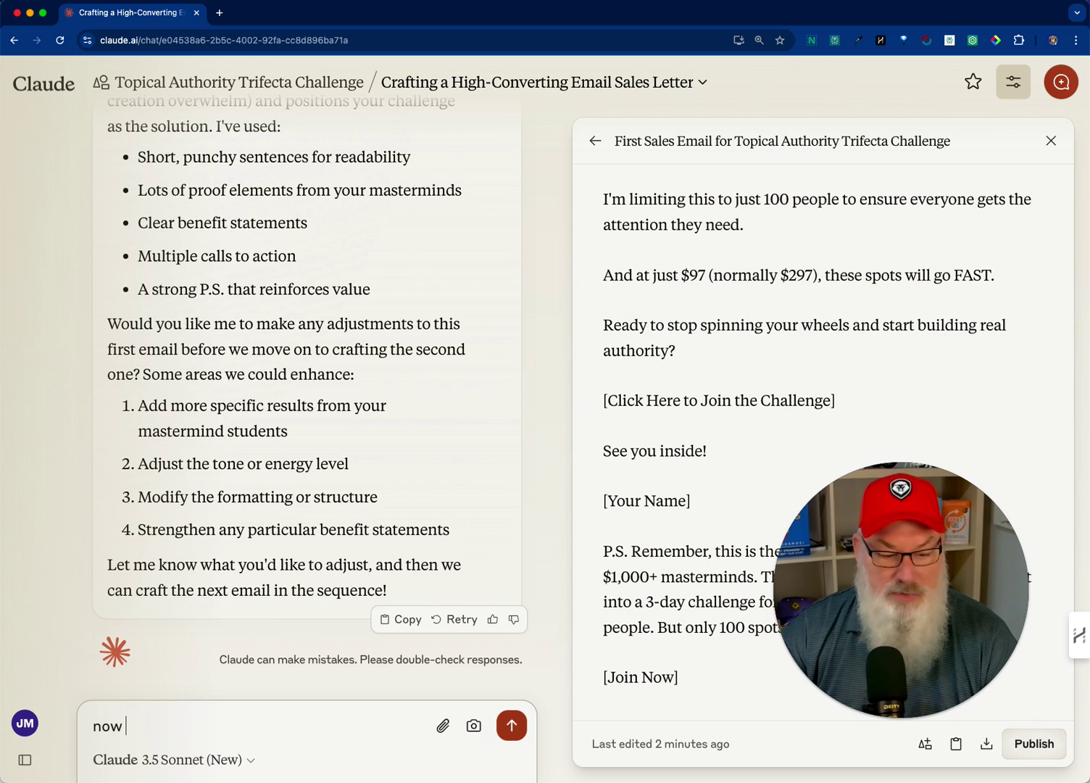
pyautogui.write("let's to dm")
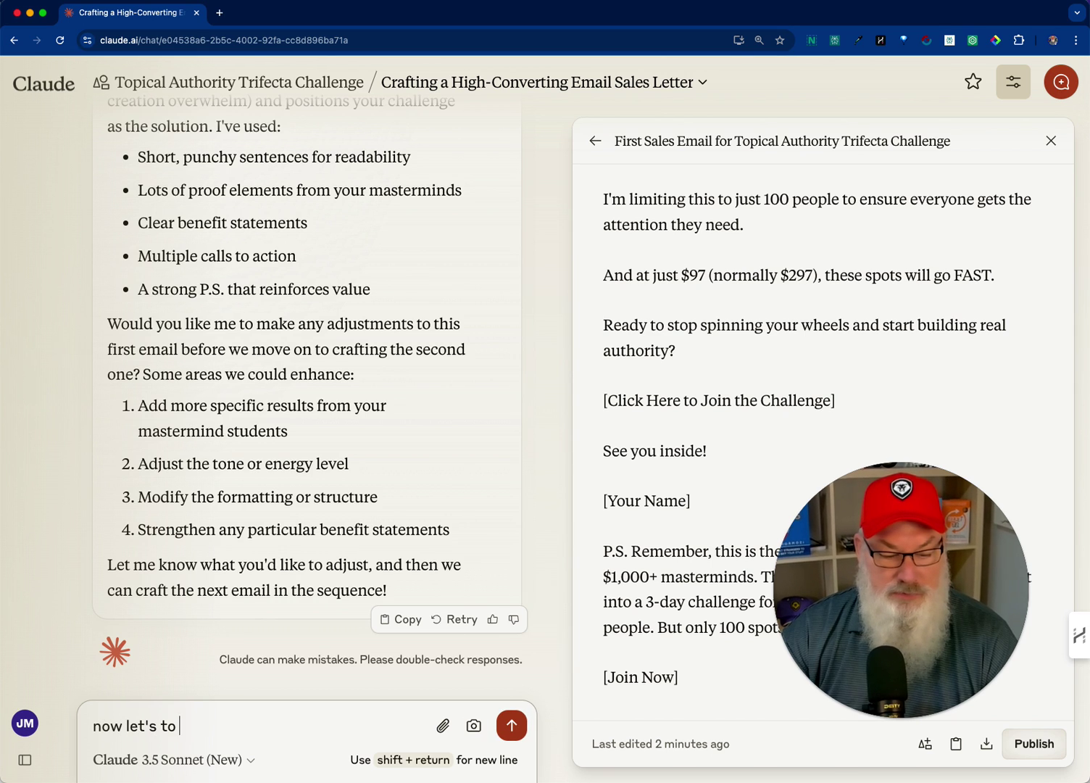
pyautogui.press('BackSpace')
pyautogui.press('BackSpace')
pyautogui.write('email #2')
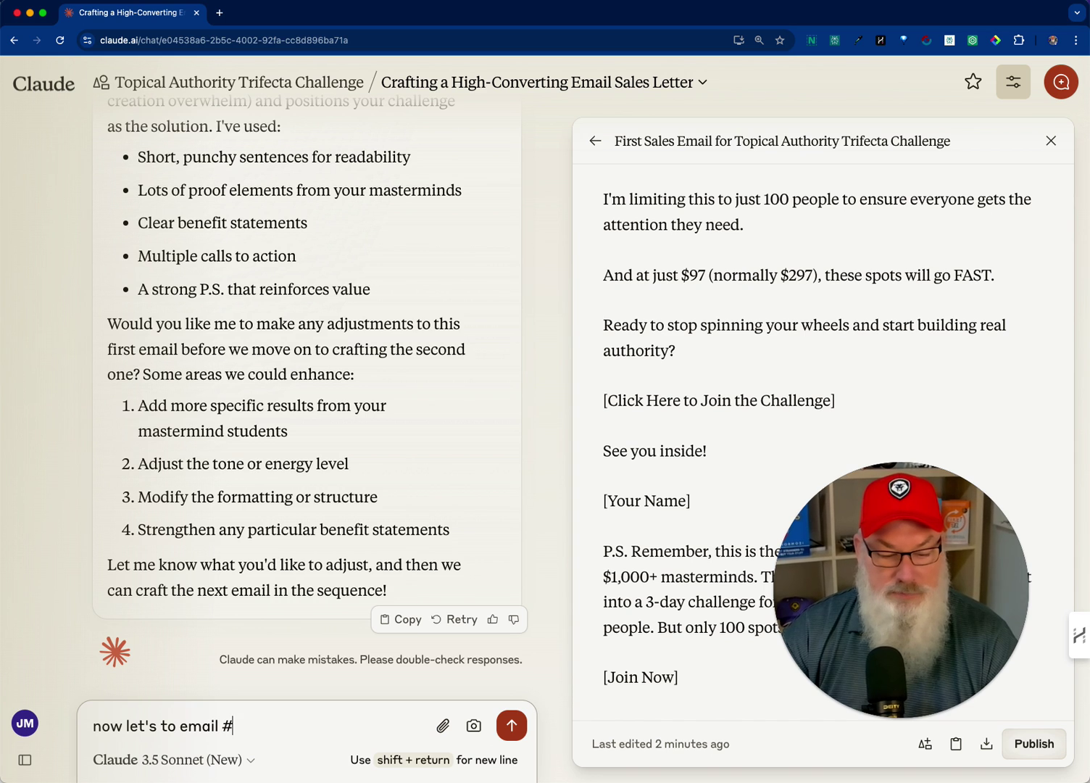
pyautogui.press('Return')
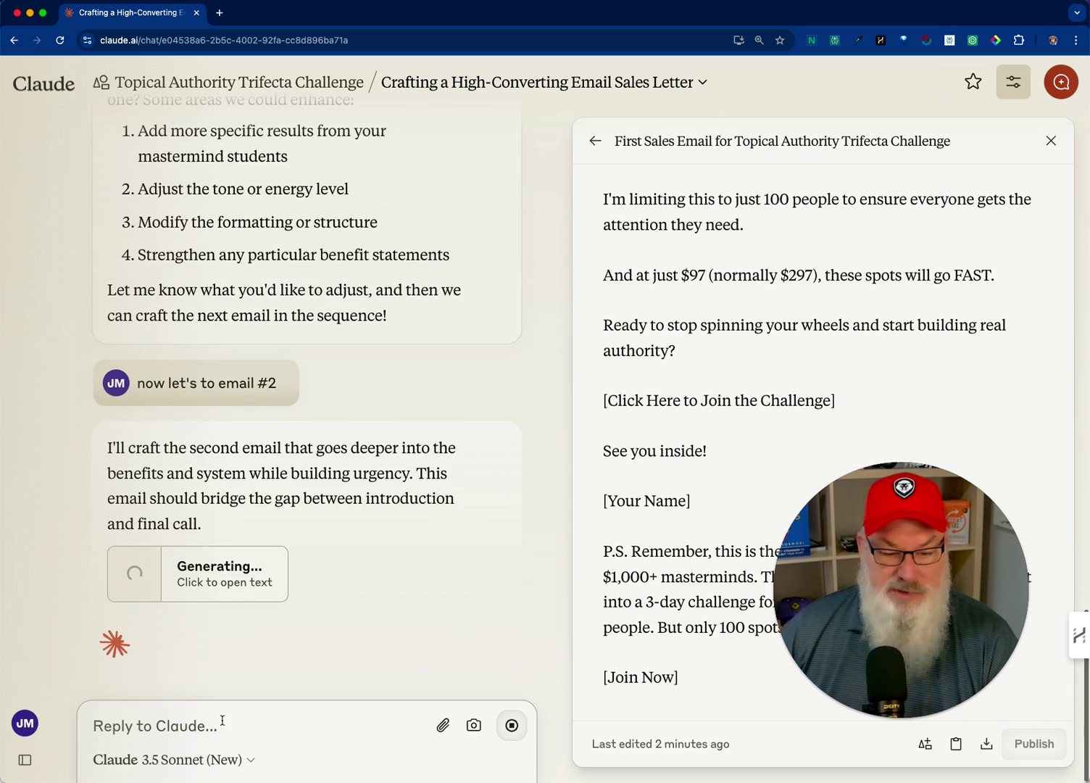
pyautogui.moveTo(869, 595); pyautogui.dragTo(171, 591)
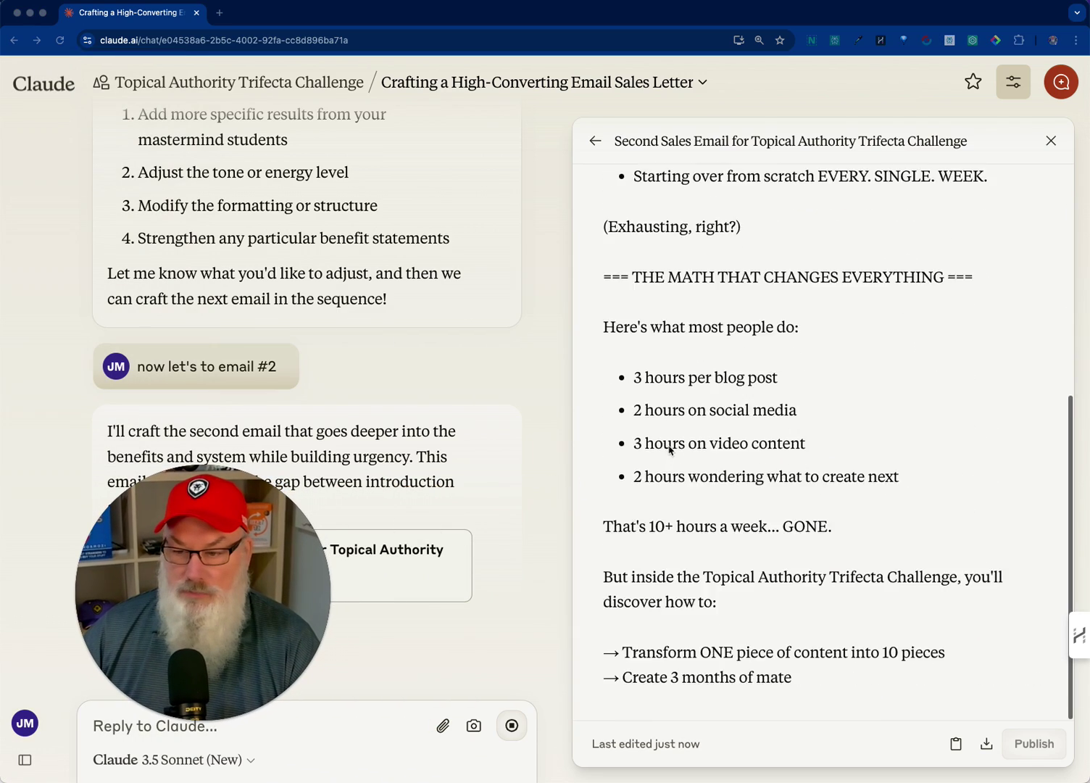
# Scroll the second email from its subject line through the math section and success-story placeholder.
pyautogui.scroll(10, 671, 453)
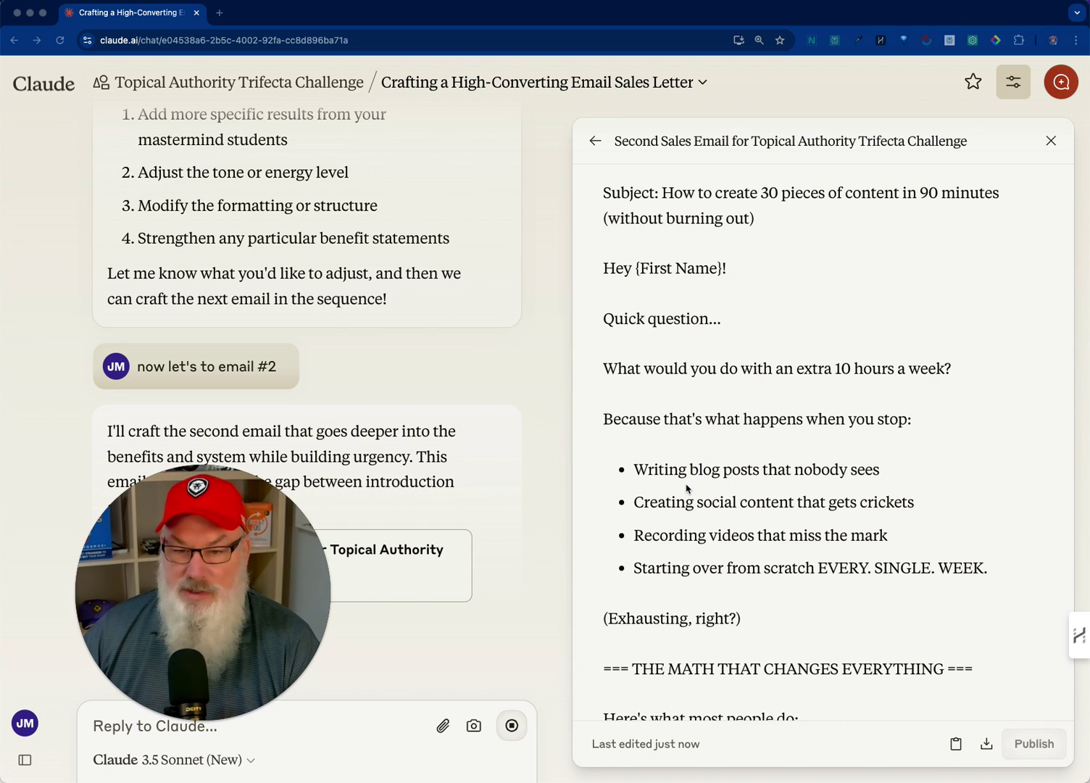
pyautogui.scroll(-2, 687, 488)
pyautogui.scroll(-2, 687, 488)
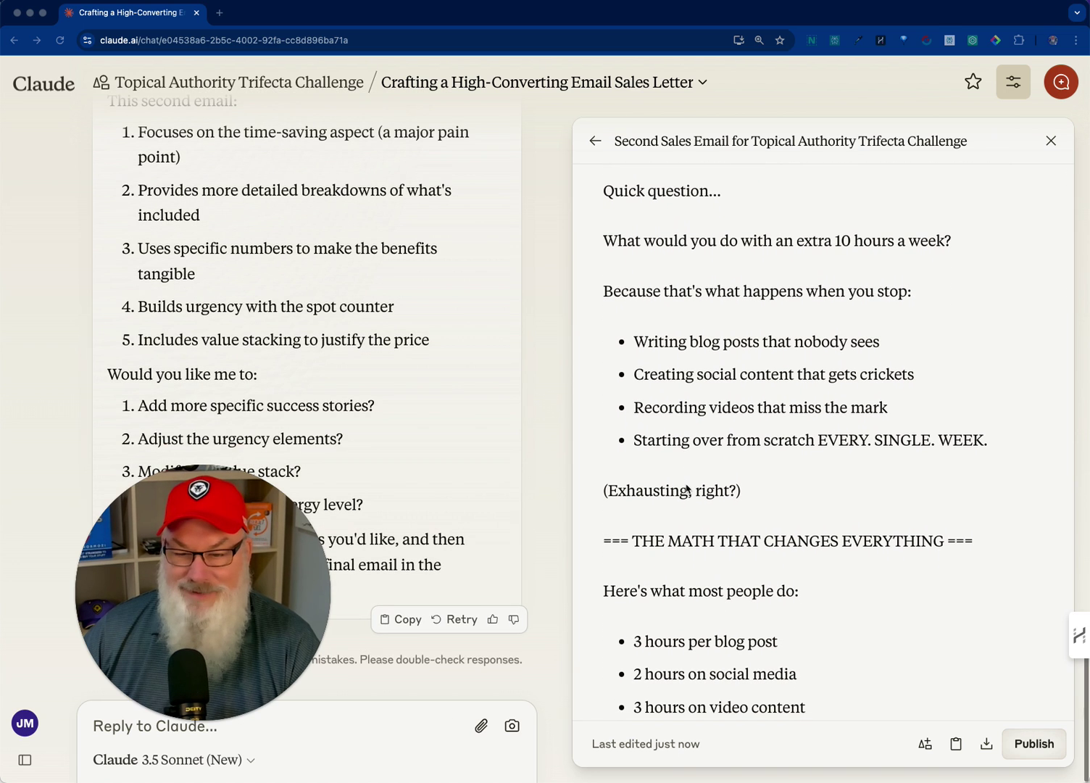
pyautogui.scroll(-5, 687, 489)
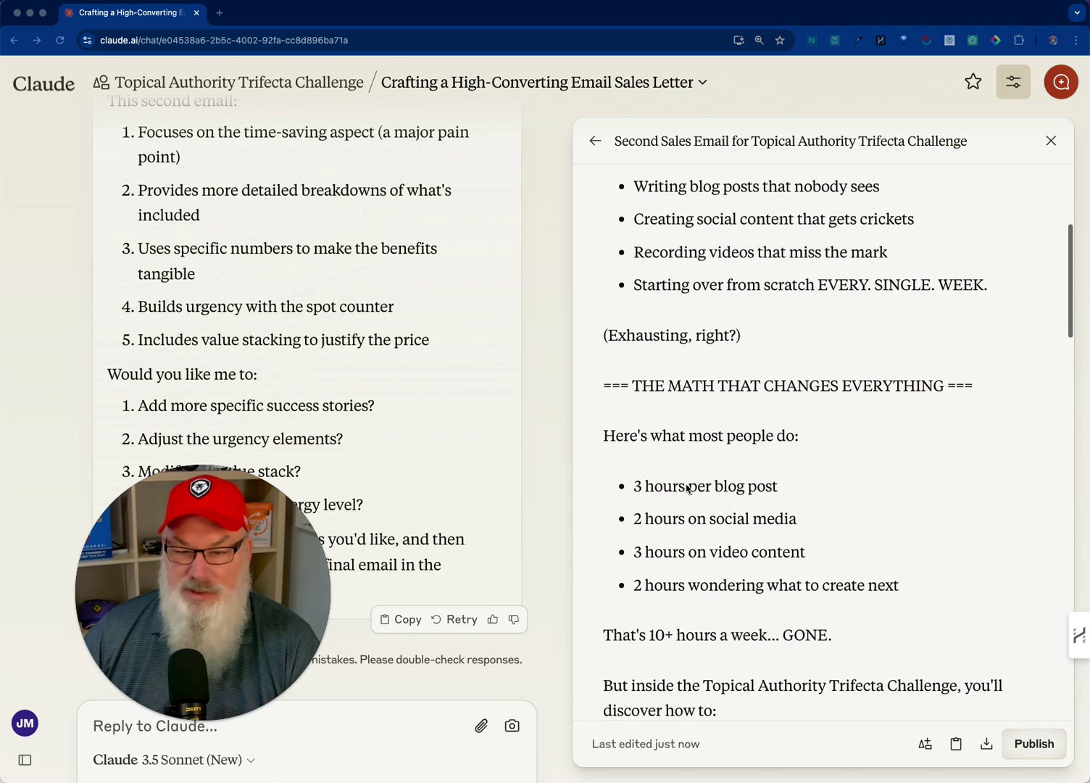
pyautogui.scroll(-3, 687, 488)
pyautogui.scroll(-4, 687, 488)
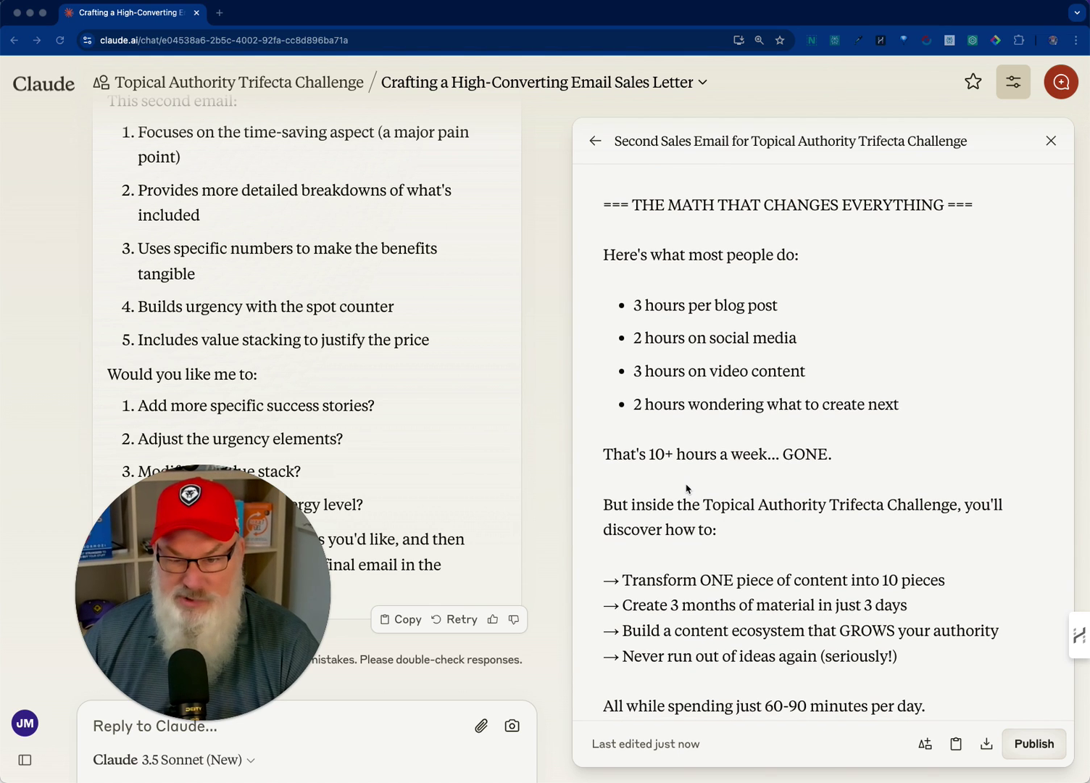
pyautogui.scroll(-2, 687, 488)
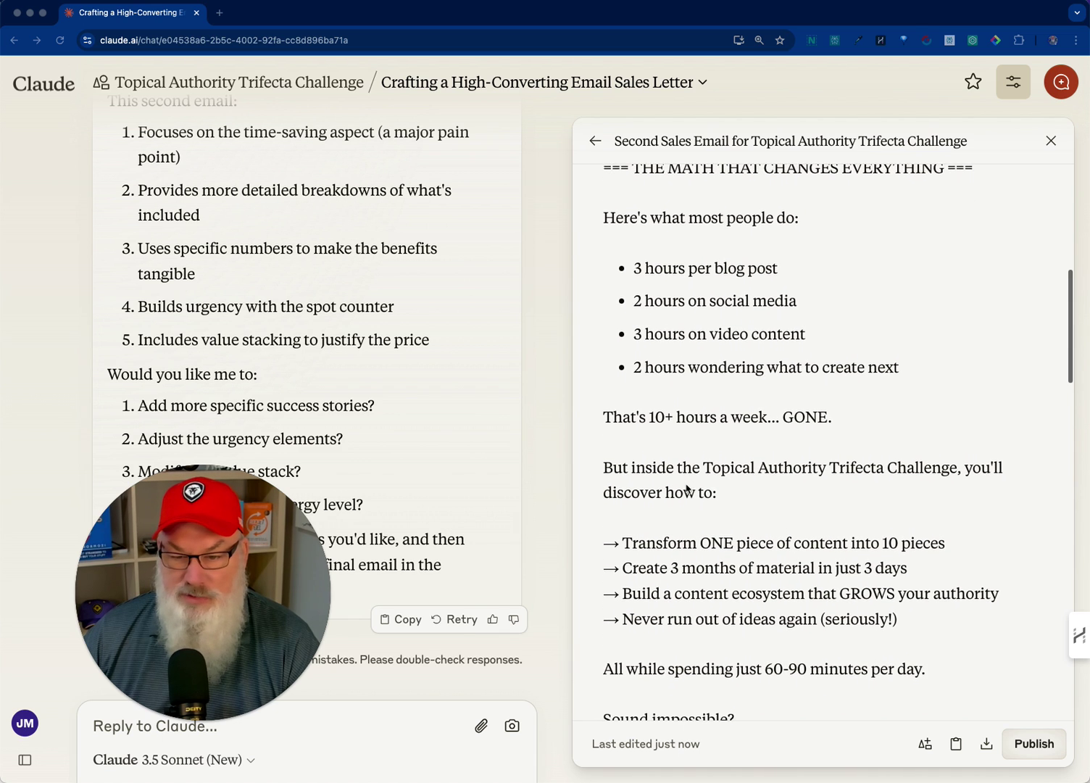
pyautogui.scroll(-1, 687, 488)
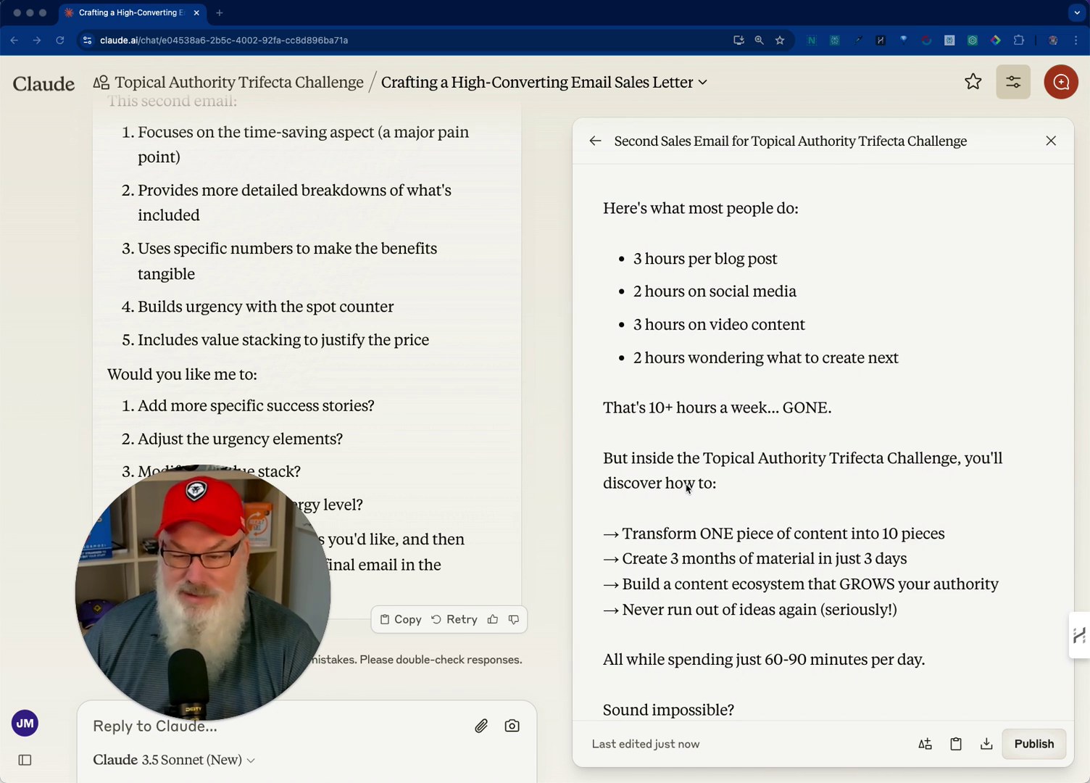
pyautogui.scroll(-9, 687, 489)
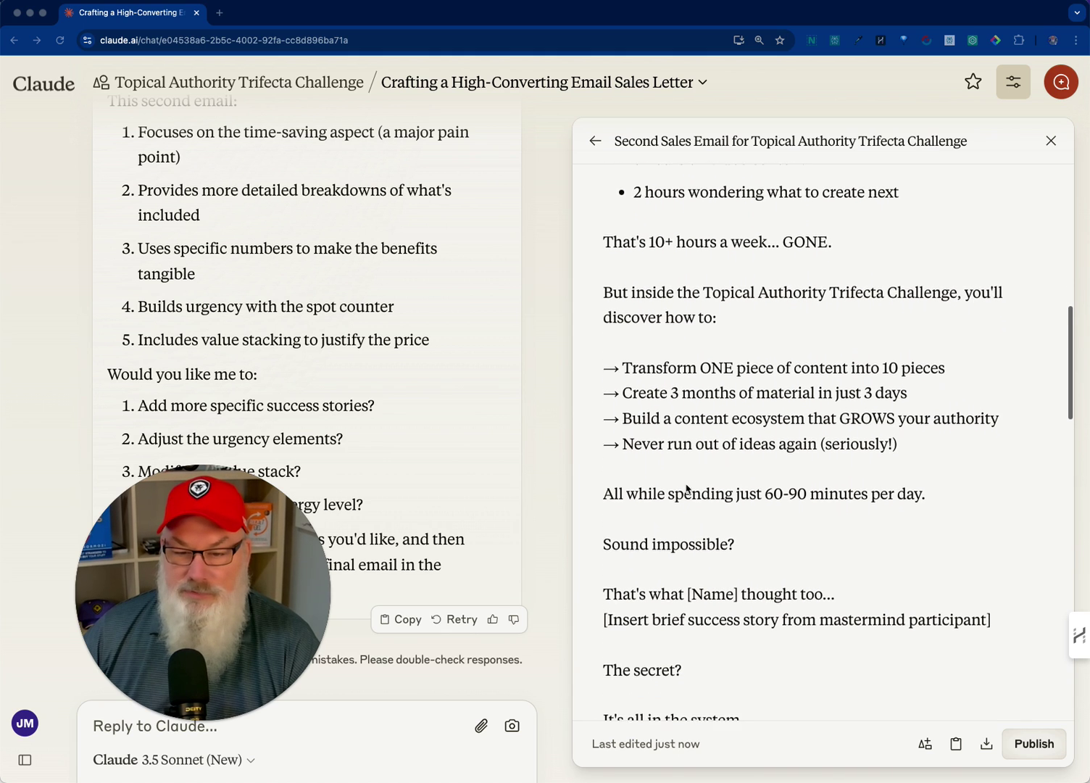
pyautogui.scroll(-5, 687, 489)
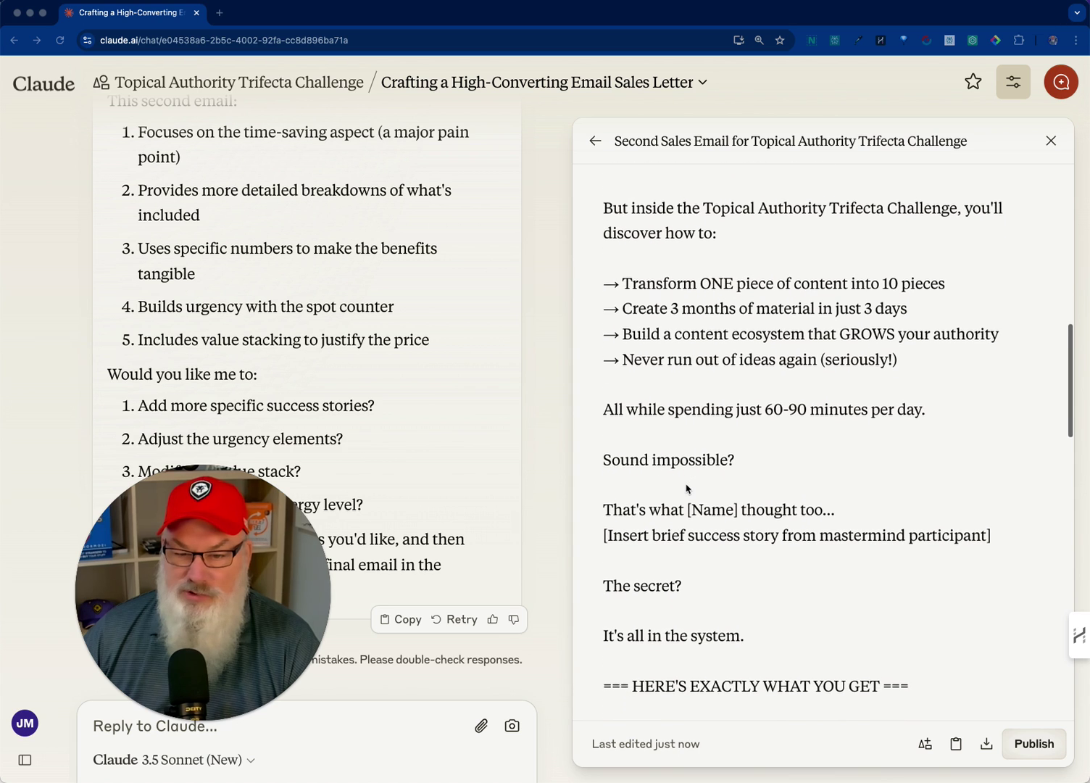
pyautogui.scroll(-1, 687, 488)
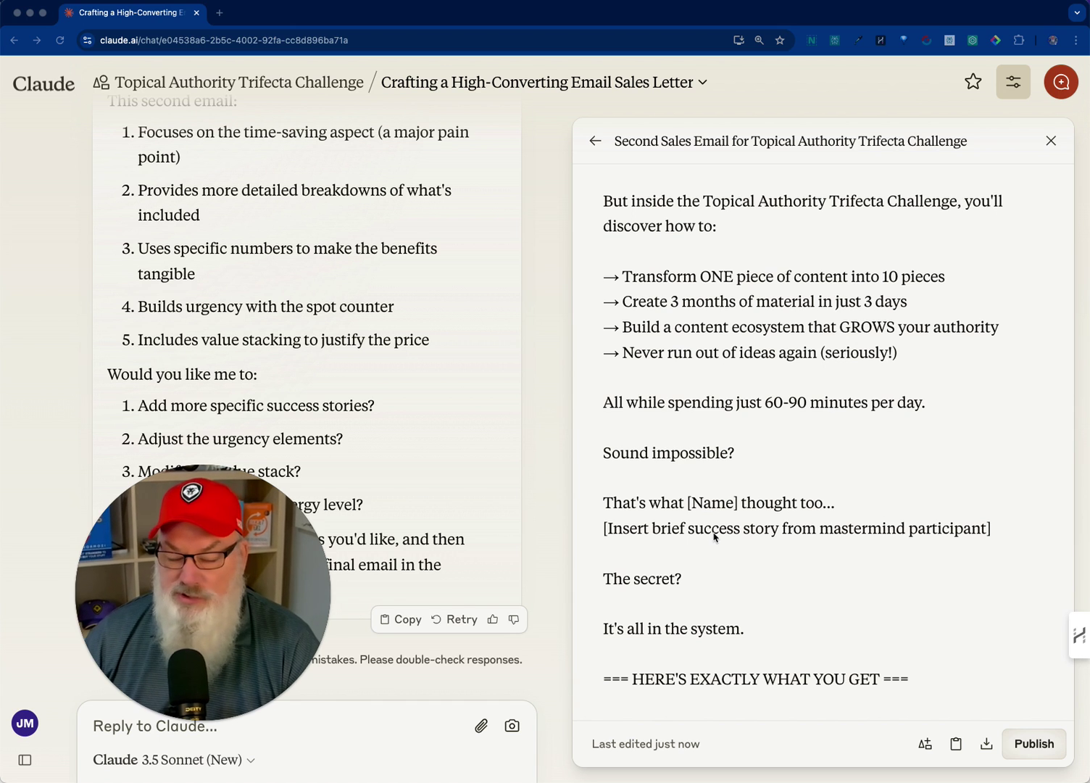
pyautogui.scroll(-10, 714, 537)
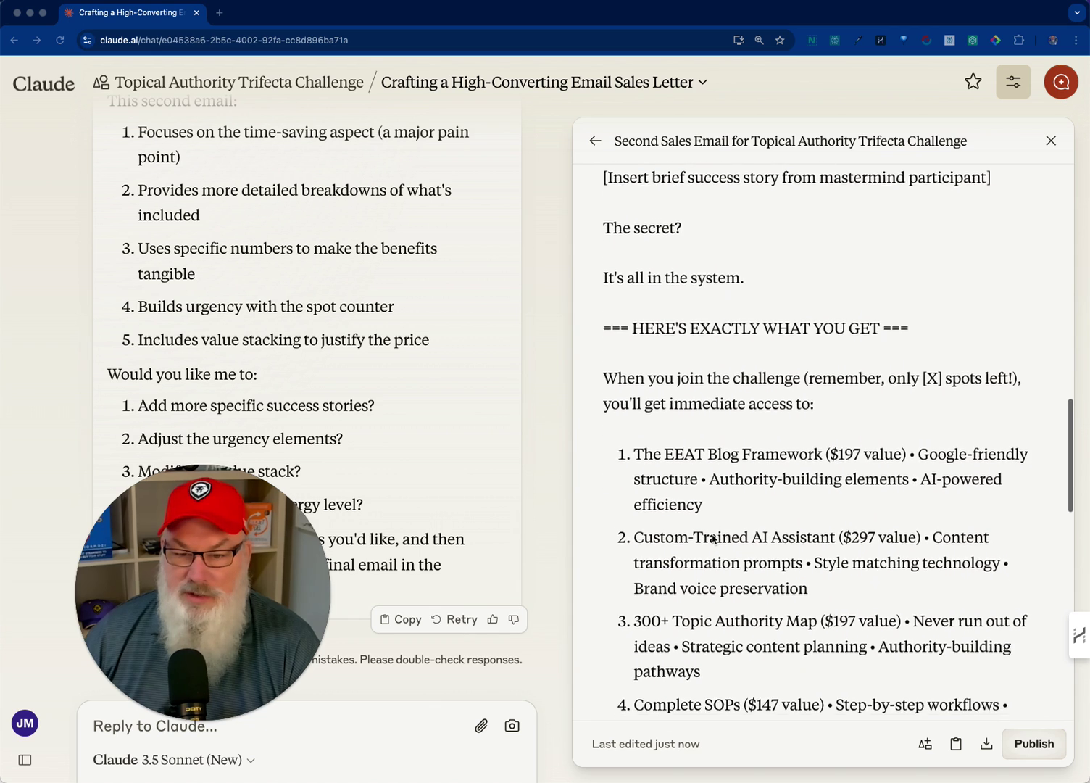
pyautogui.scroll(-4, 714, 538)
pyautogui.scroll(-1, 713, 537)
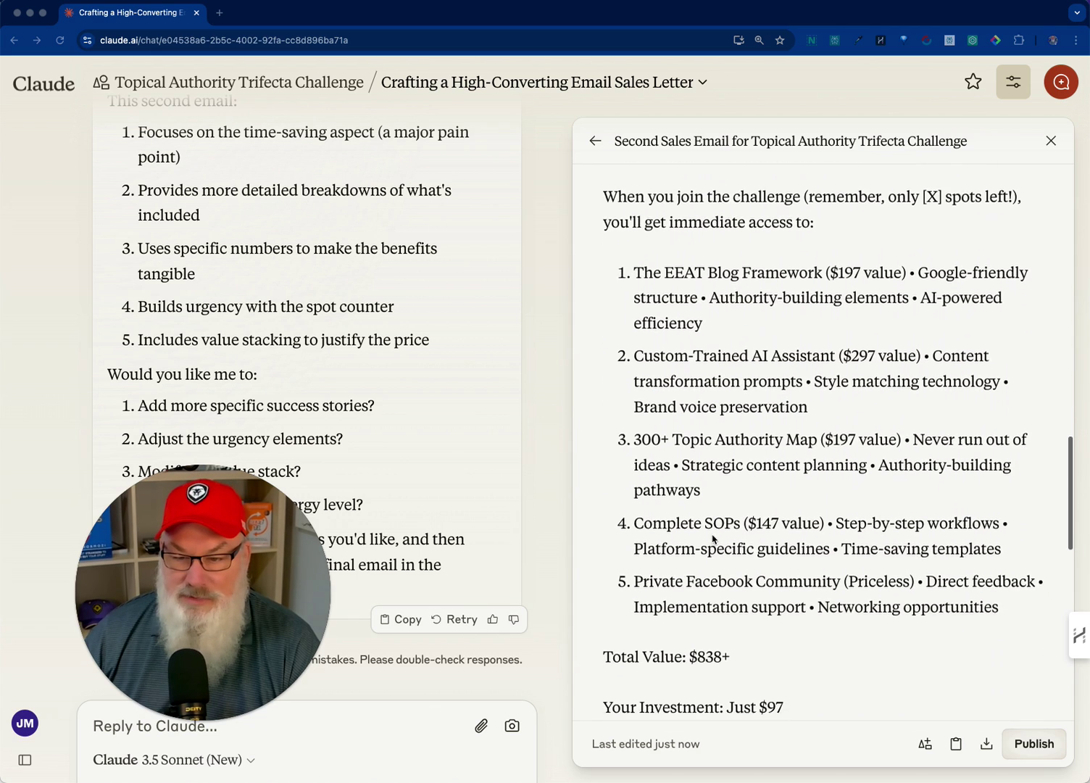
pyautogui.scroll(-3, 714, 538)
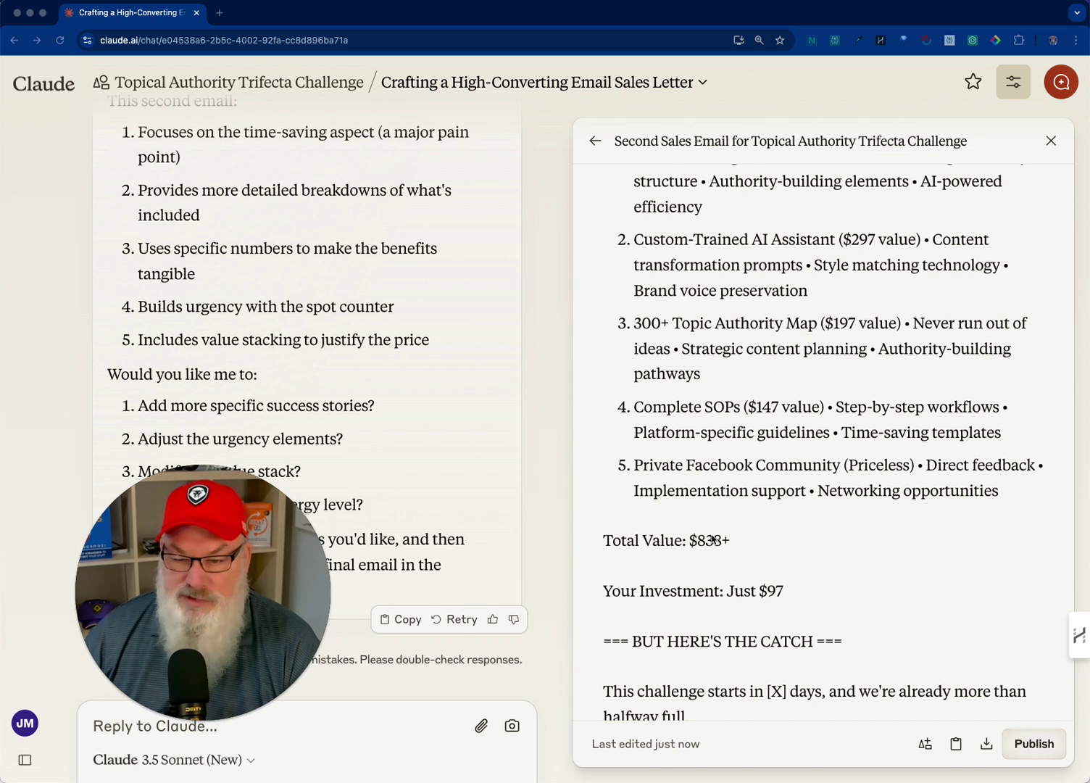
pyautogui.scroll(-1, 713, 540)
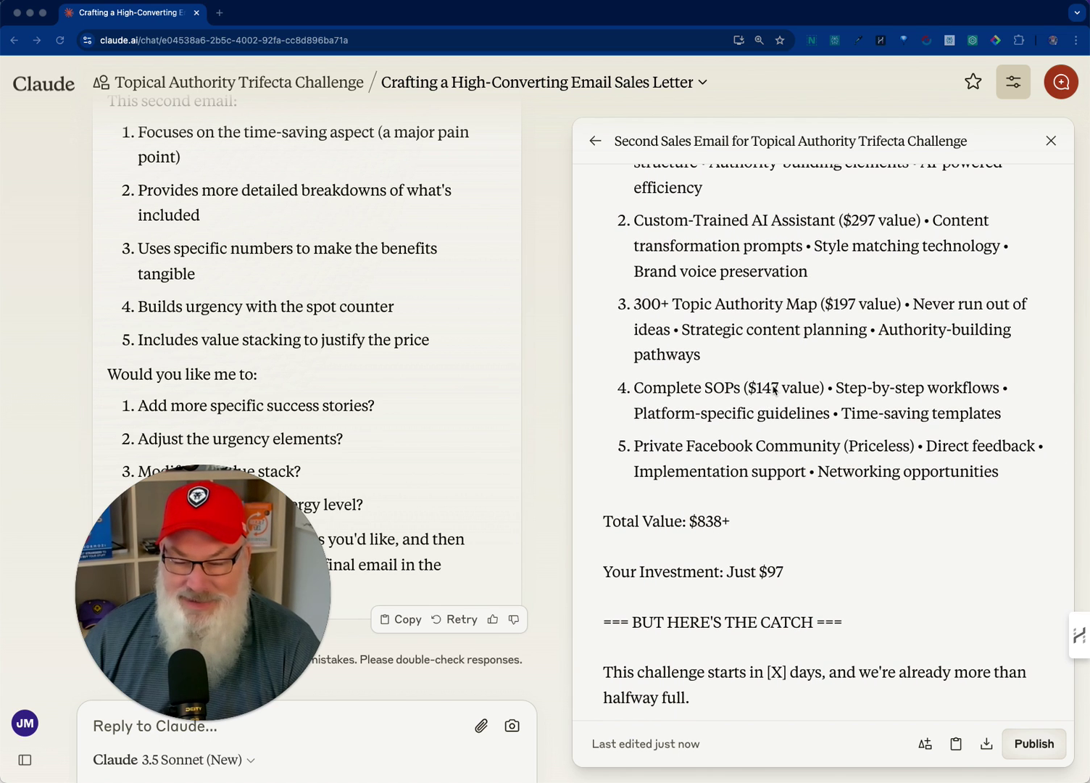
pyautogui.scroll(4, 773, 391)
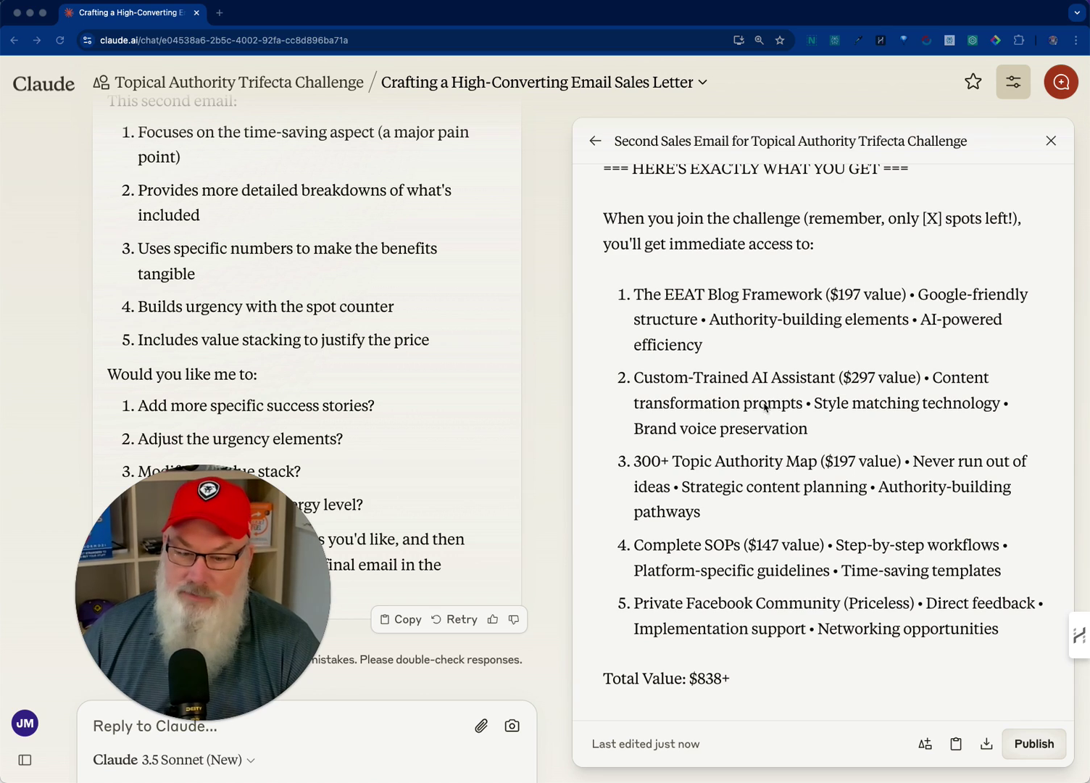
pyautogui.scroll(-8, 766, 413)
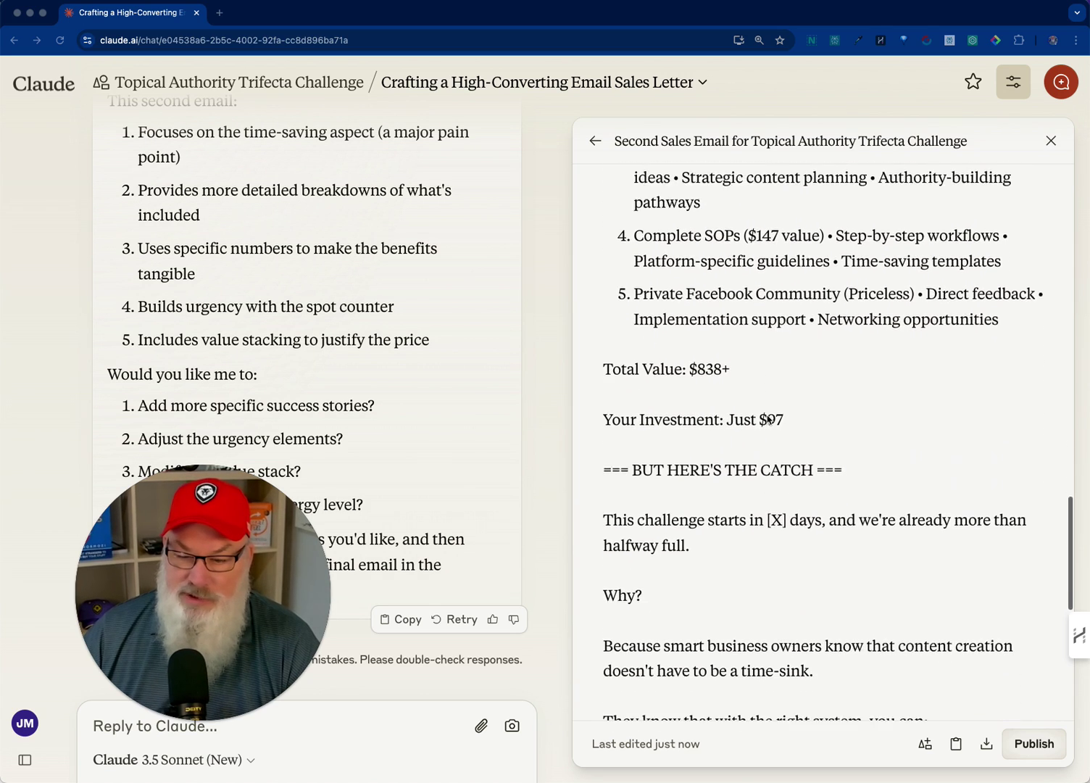
pyautogui.scroll(-8, 768, 419)
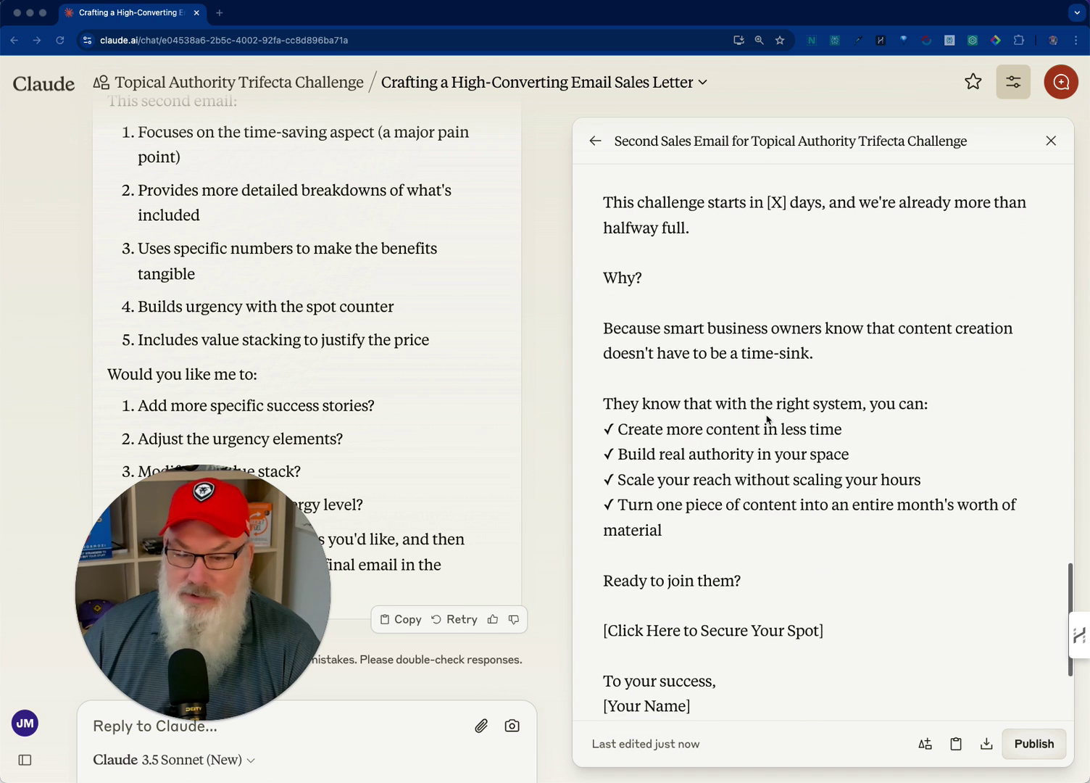
pyautogui.scroll(-5, 767, 418)
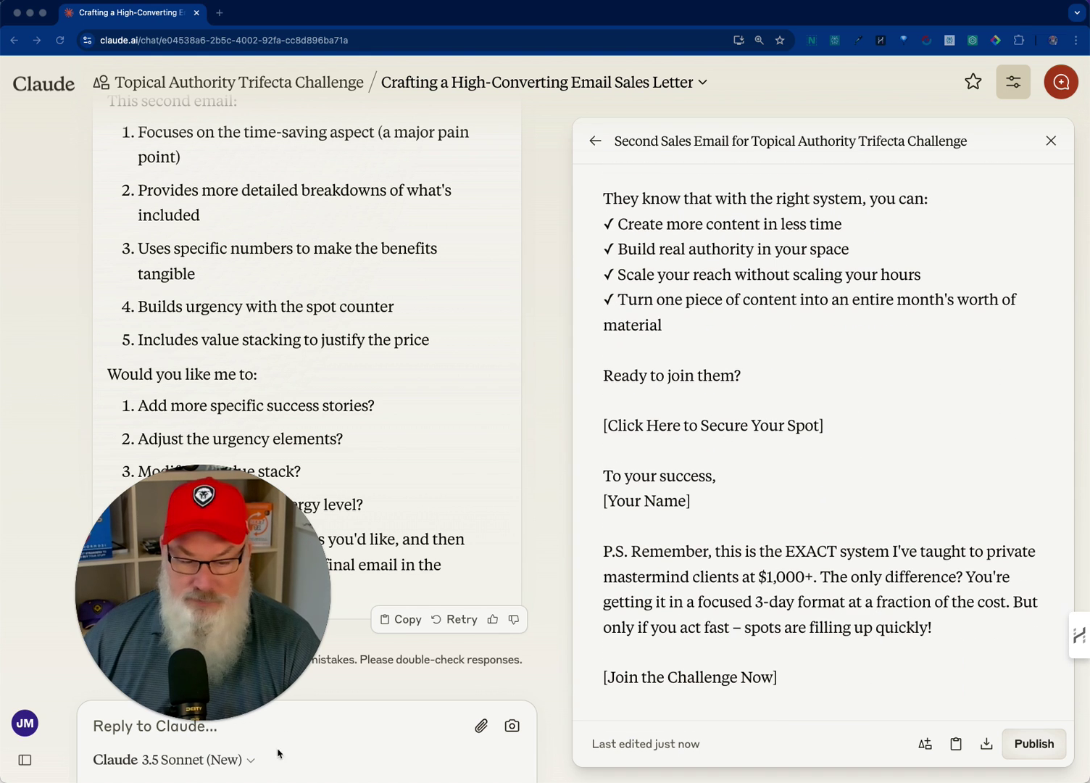
pyautogui.click(289, 727)
# Request the final email, to be sent out about 4 hours prior.
pyautogui.write('now')
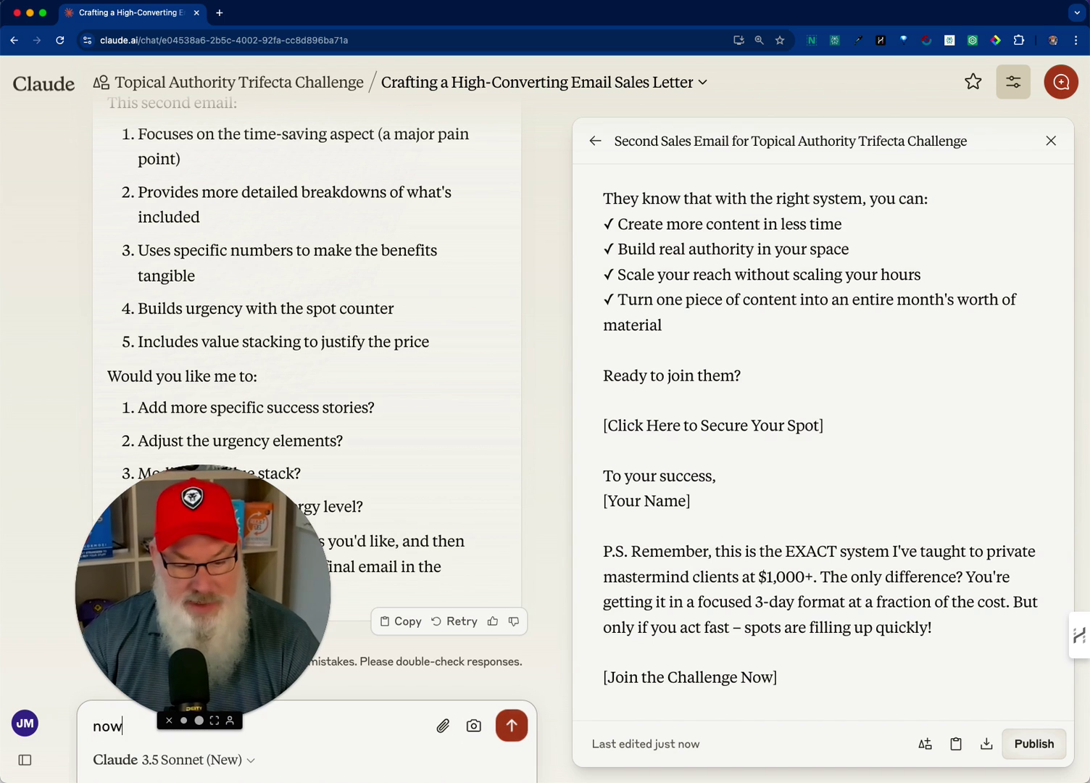
pyautogui.write(' the ail')
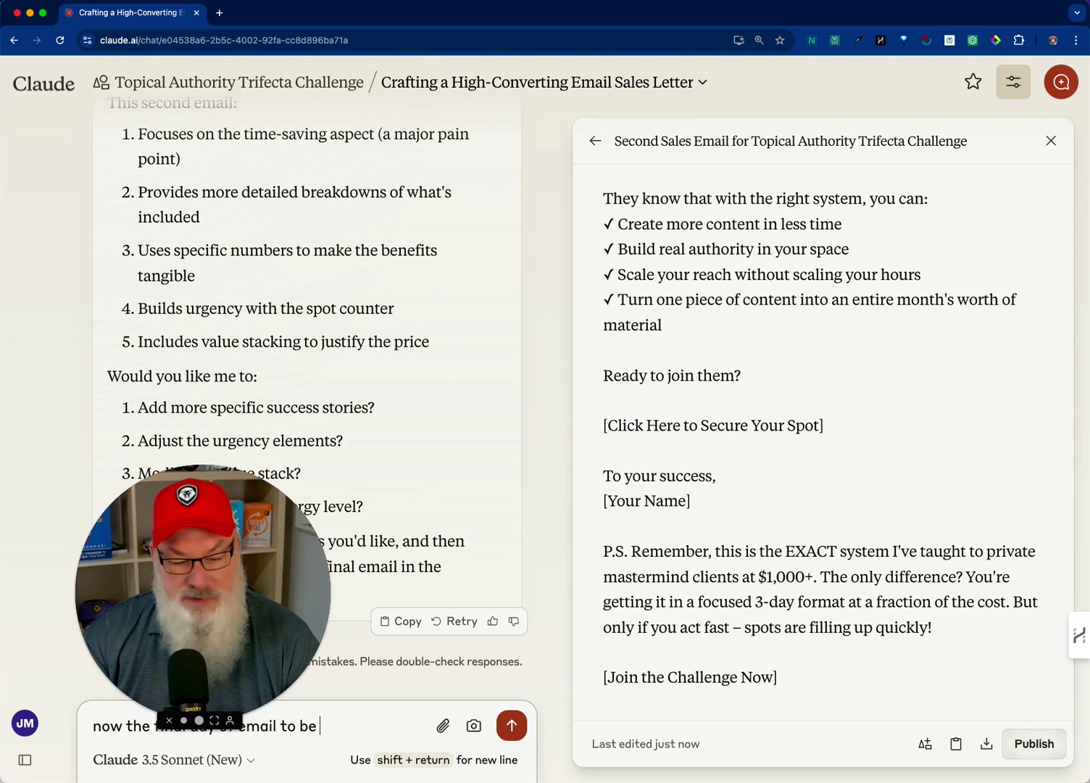
pyautogui.write(' to be sent out a')
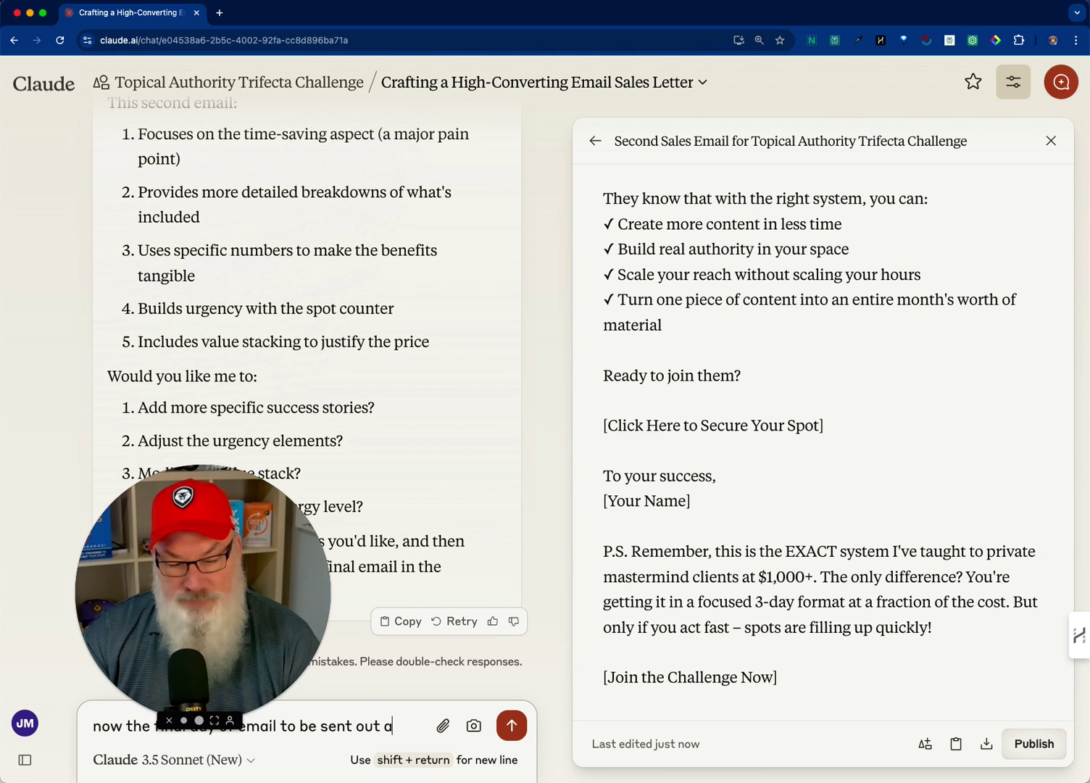
pyautogui.write('bout 4 hours prior to the event')
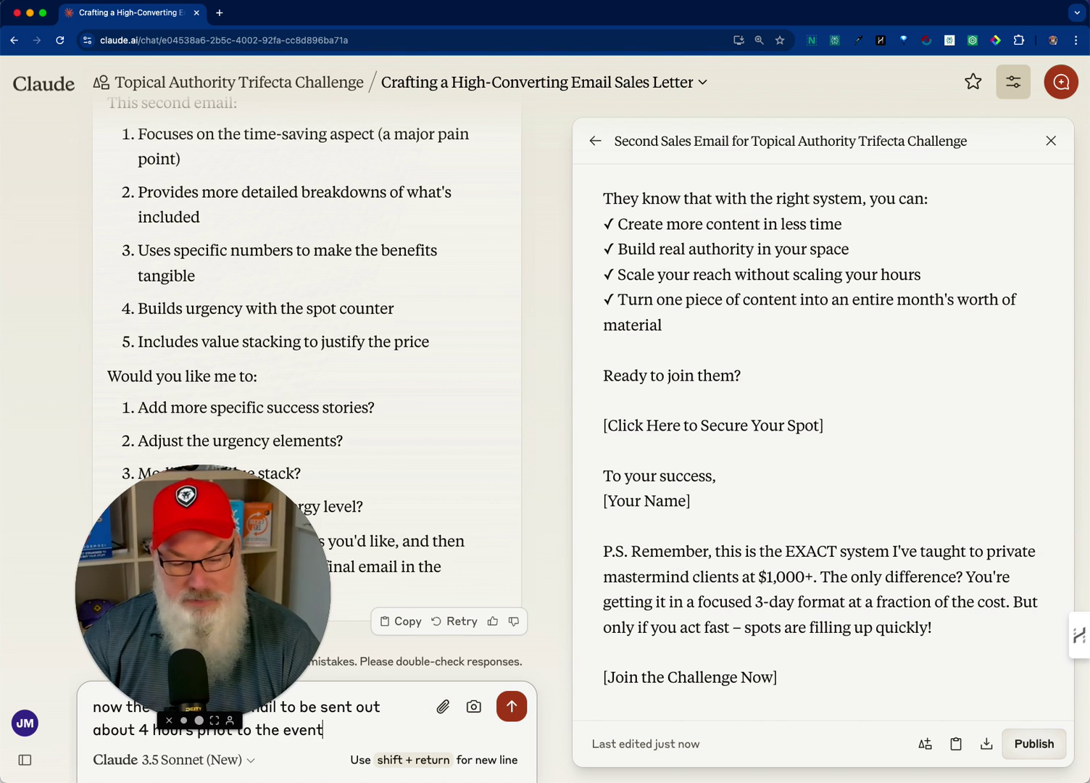
pyautogui.press('Return')
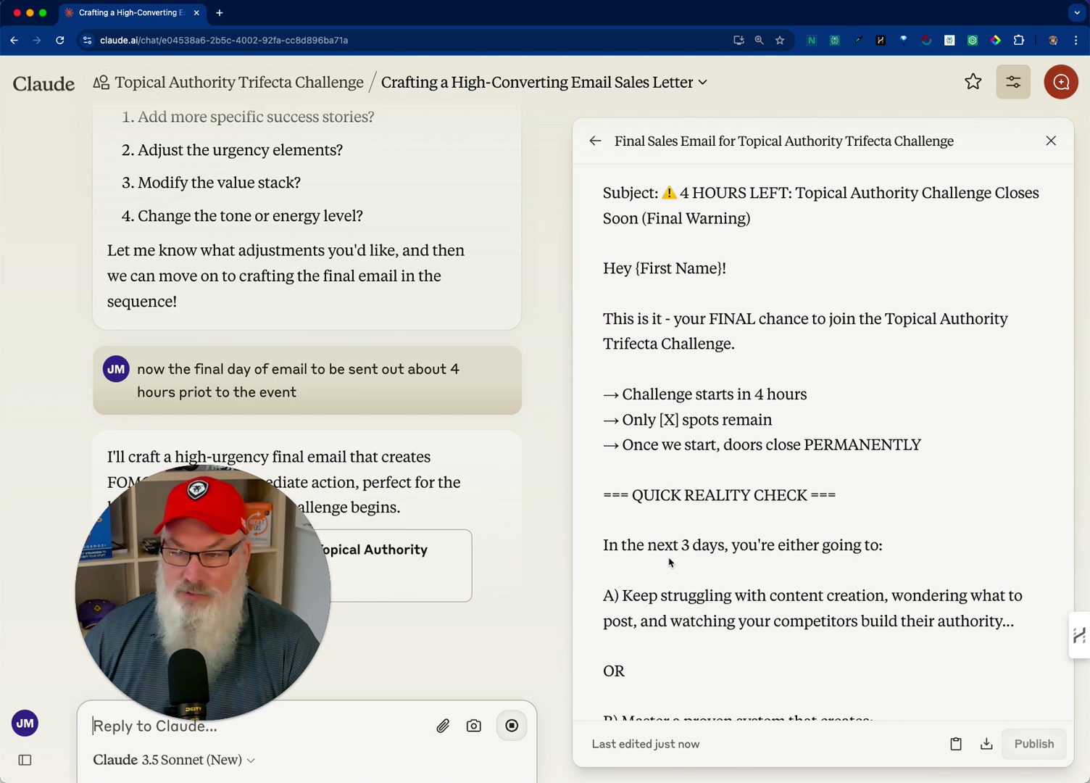
# Read the final sales email to FINAL REMINDER and select the line about the price returning to $297.
pyautogui.scroll(-1, 668, 561)
pyautogui.scroll(1, 669, 561)
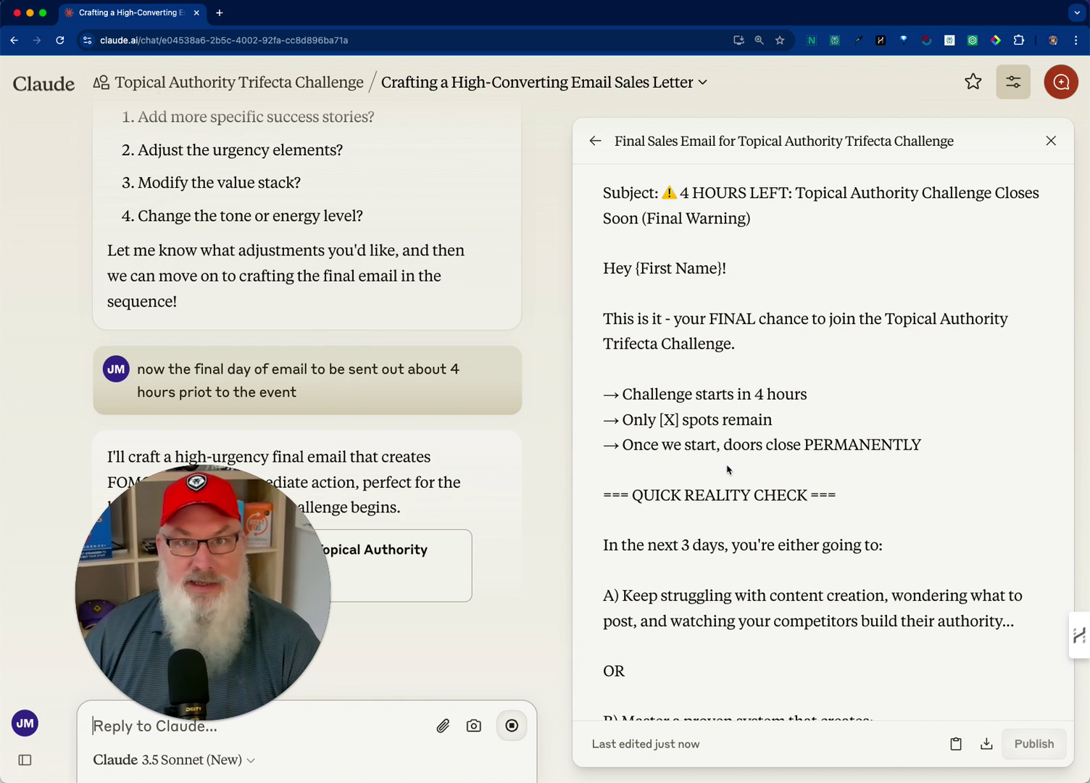
pyautogui.scroll(-2, 727, 464)
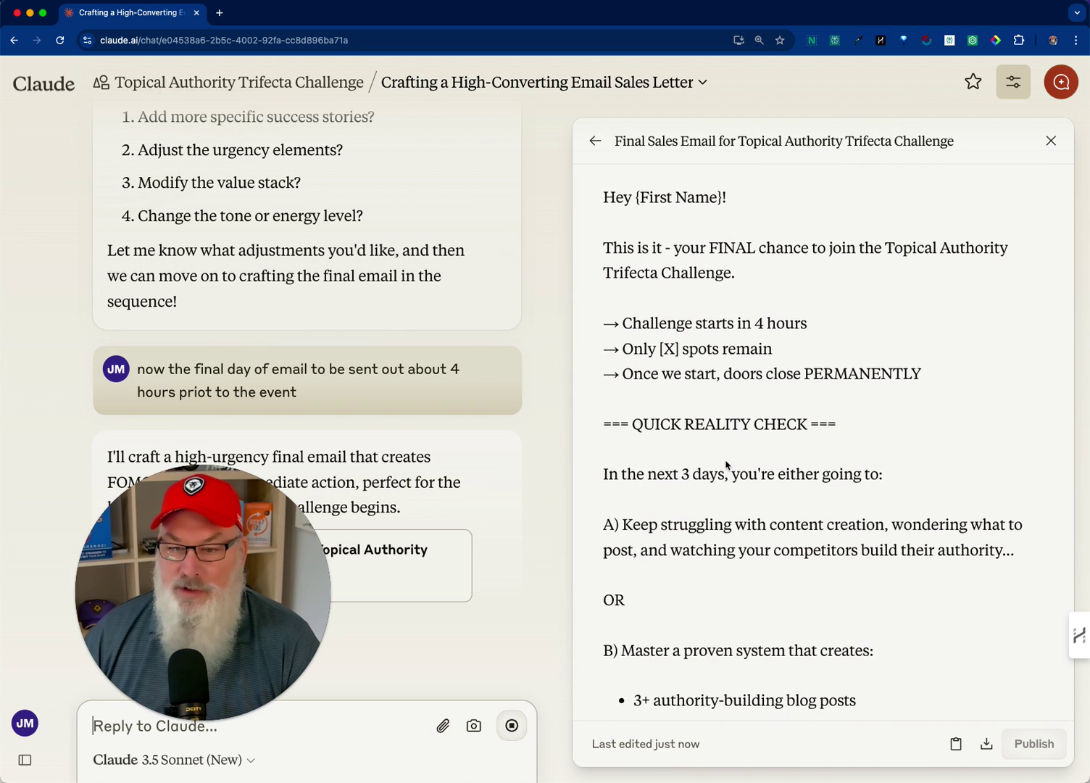
pyautogui.scroll(-3, 727, 464)
pyautogui.scroll(-6, 726, 464)
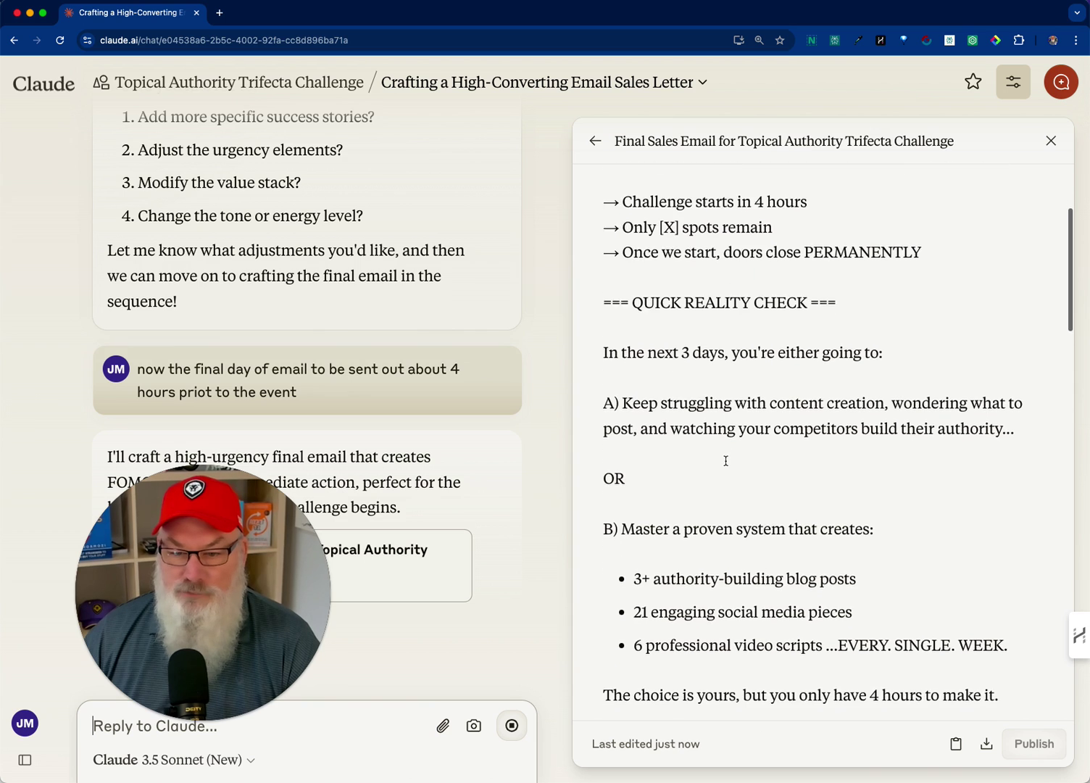
pyautogui.scroll(-7, 725, 461)
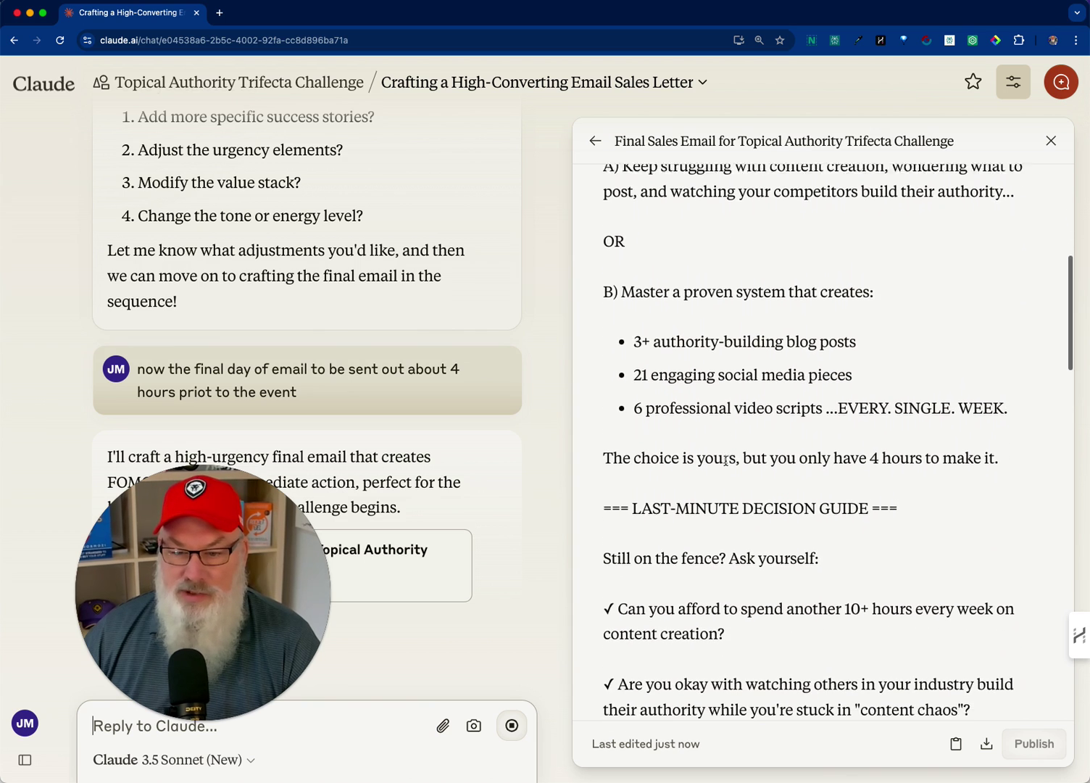
pyautogui.scroll(-20, 725, 460)
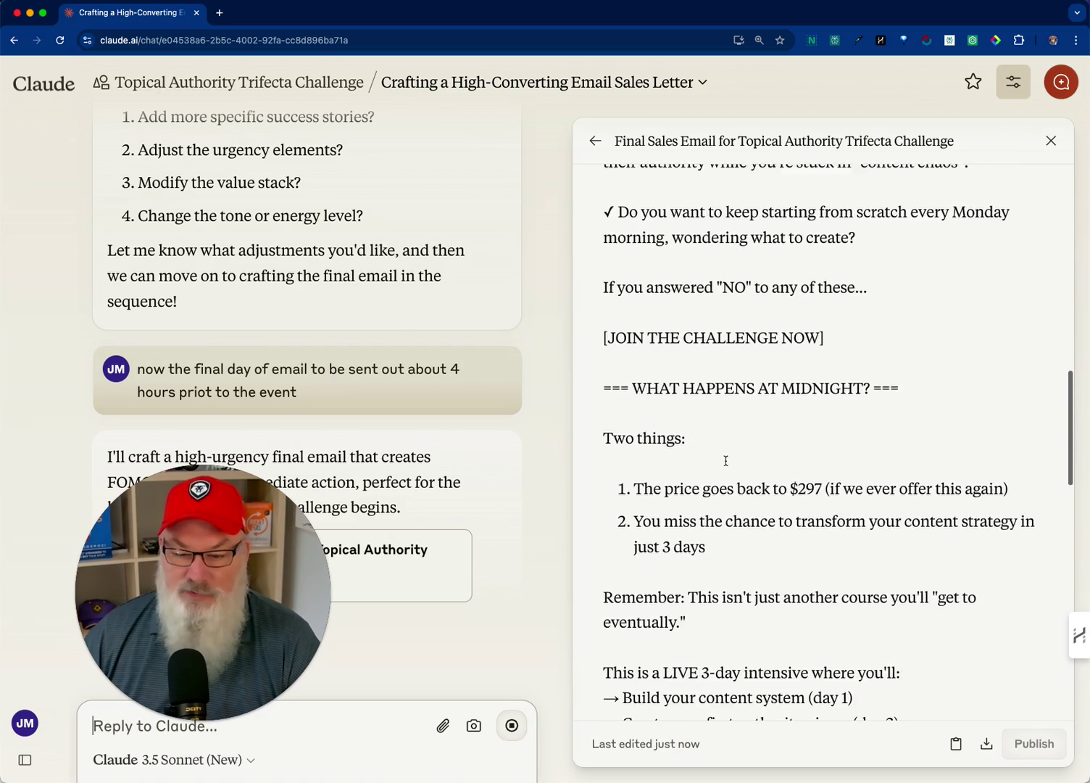
pyautogui.scroll(-7, 726, 460)
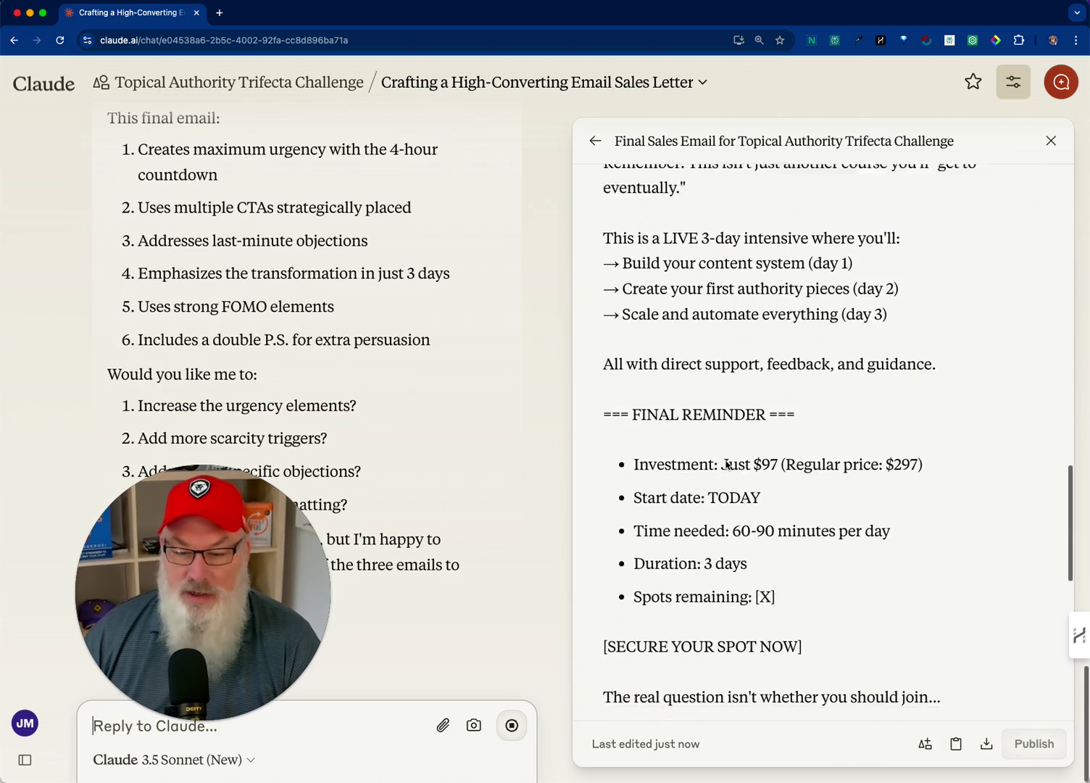
pyautogui.scroll(12, 726, 461)
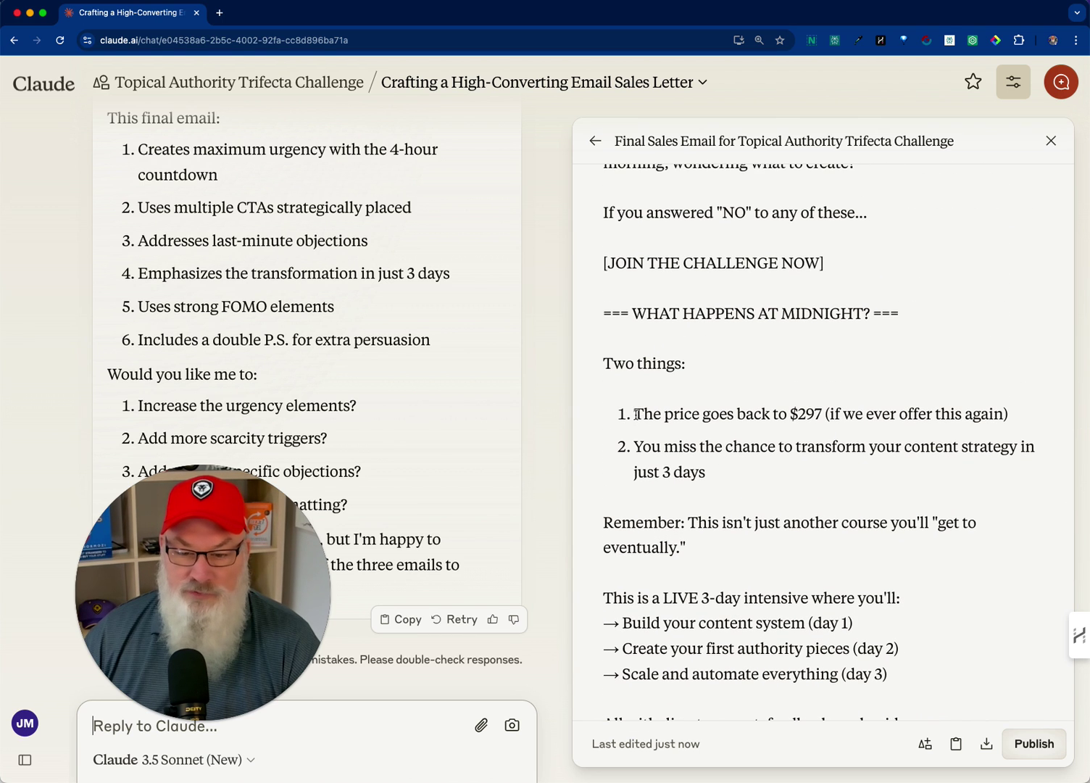
pyautogui.moveTo(634, 414); pyautogui.dragTo(1004, 426)
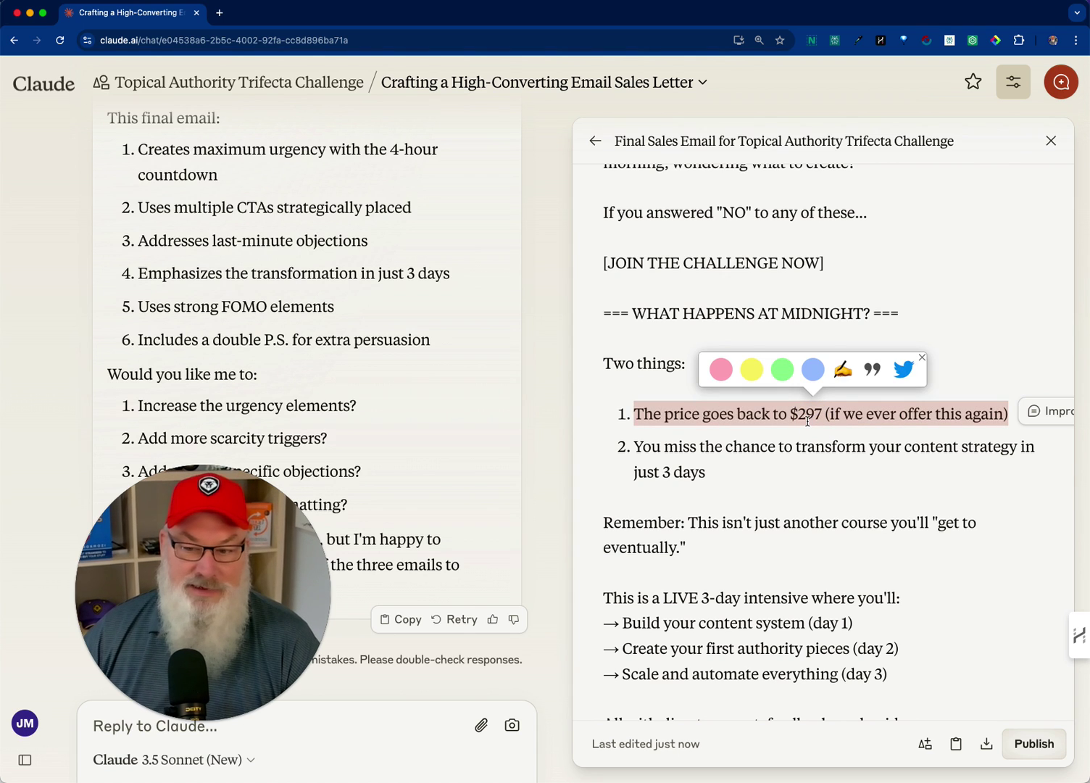
pyautogui.click(793, 439)
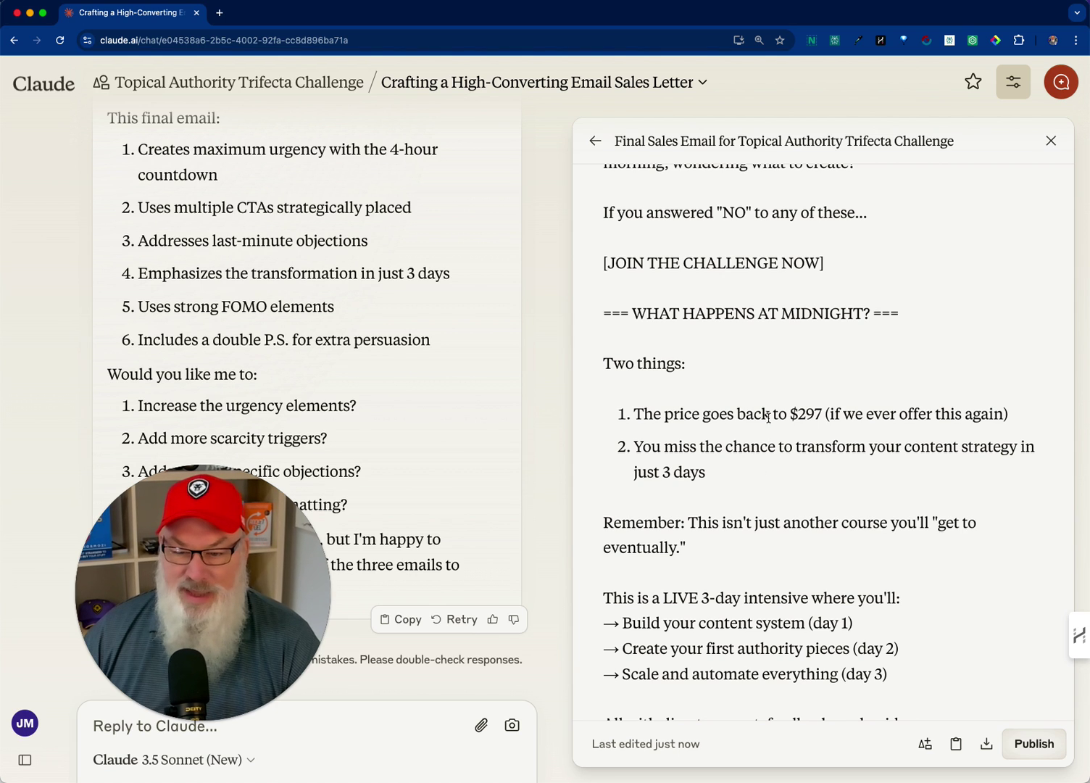
pyautogui.moveTo(791, 414); pyautogui.dragTo(821, 414)
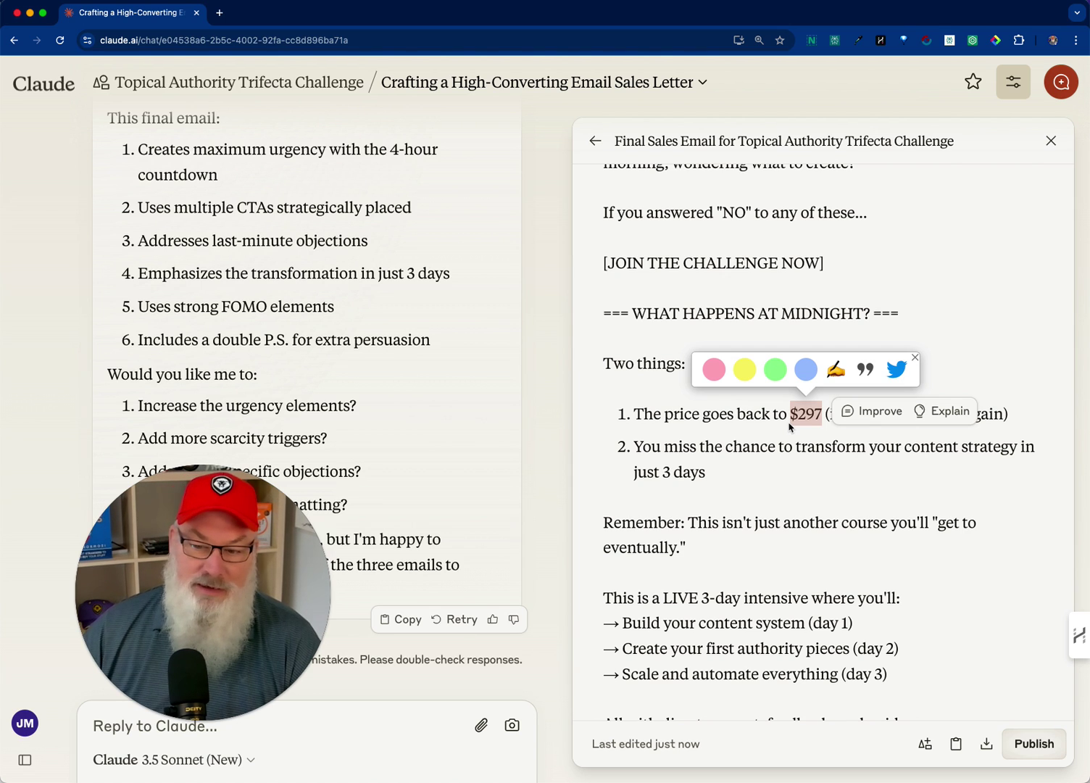
pyautogui.click(778, 453)
pyautogui.scroll(2, 763, 473)
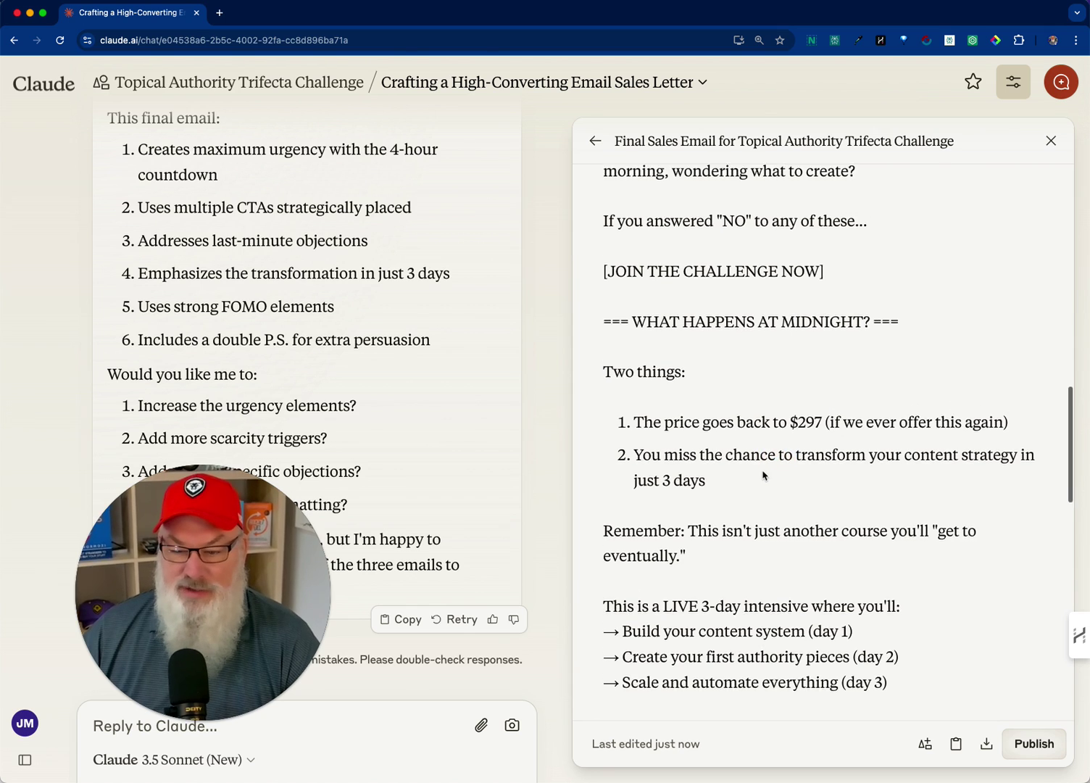
pyautogui.scroll(-5, 763, 472)
pyautogui.scroll(-2, 763, 471)
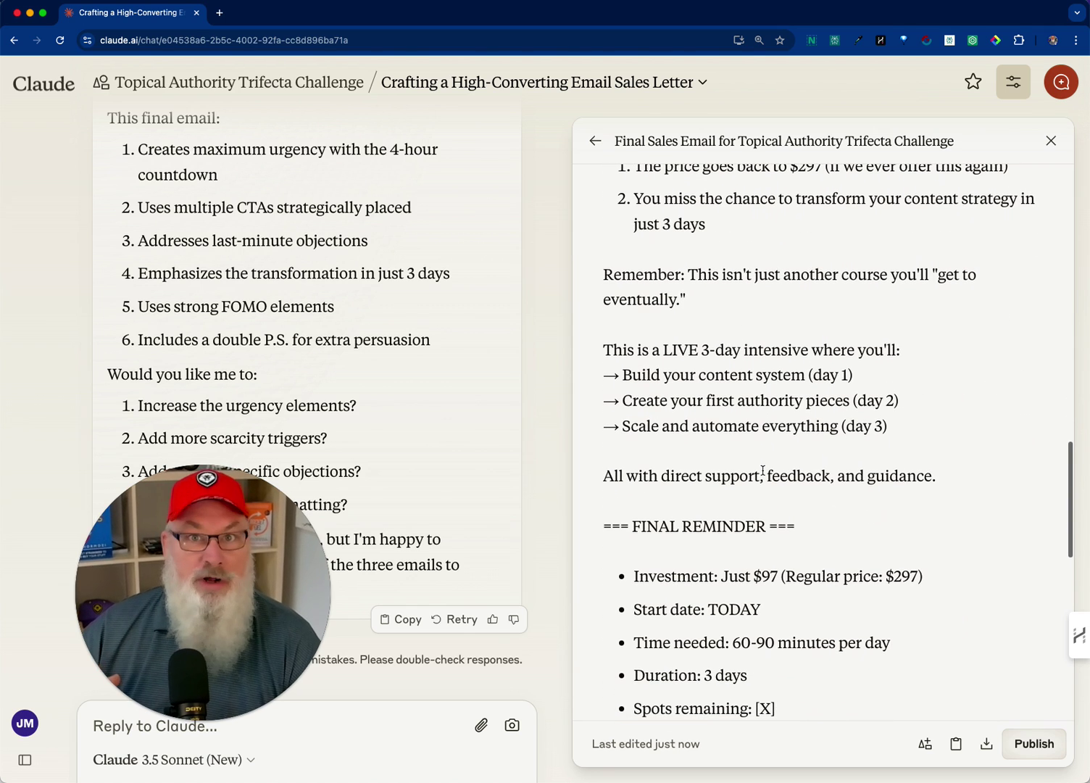
pyautogui.scroll(-15, 776, 471)
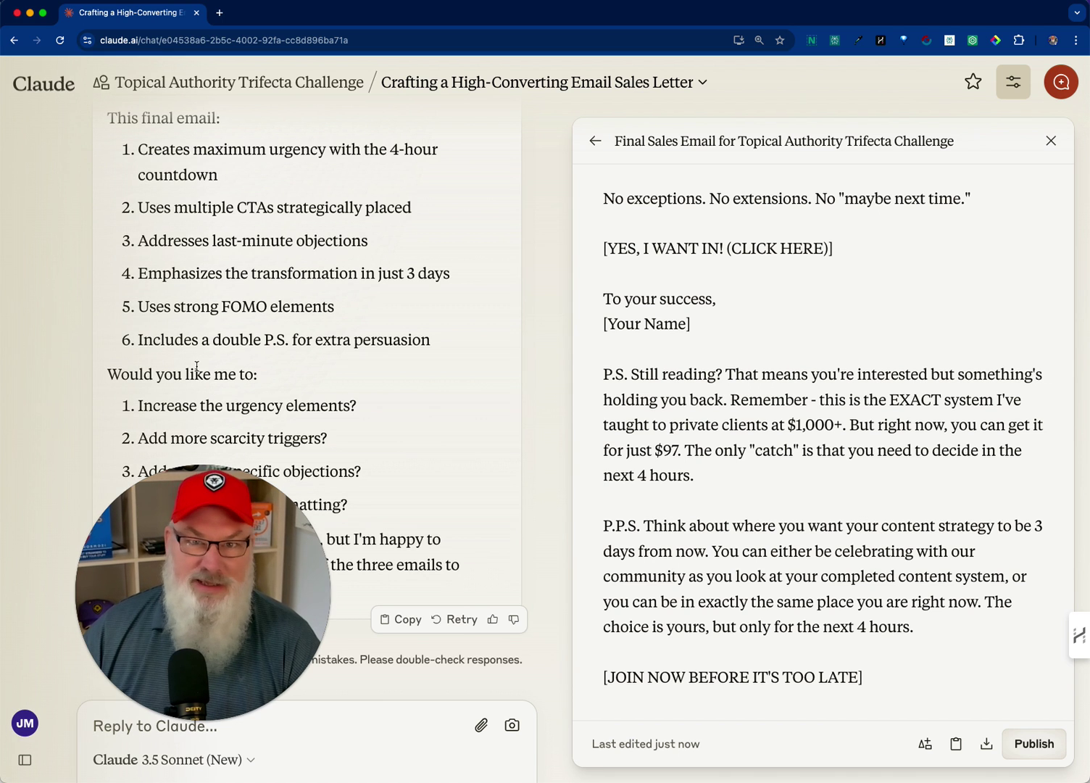
pyautogui.moveTo(32, 248)
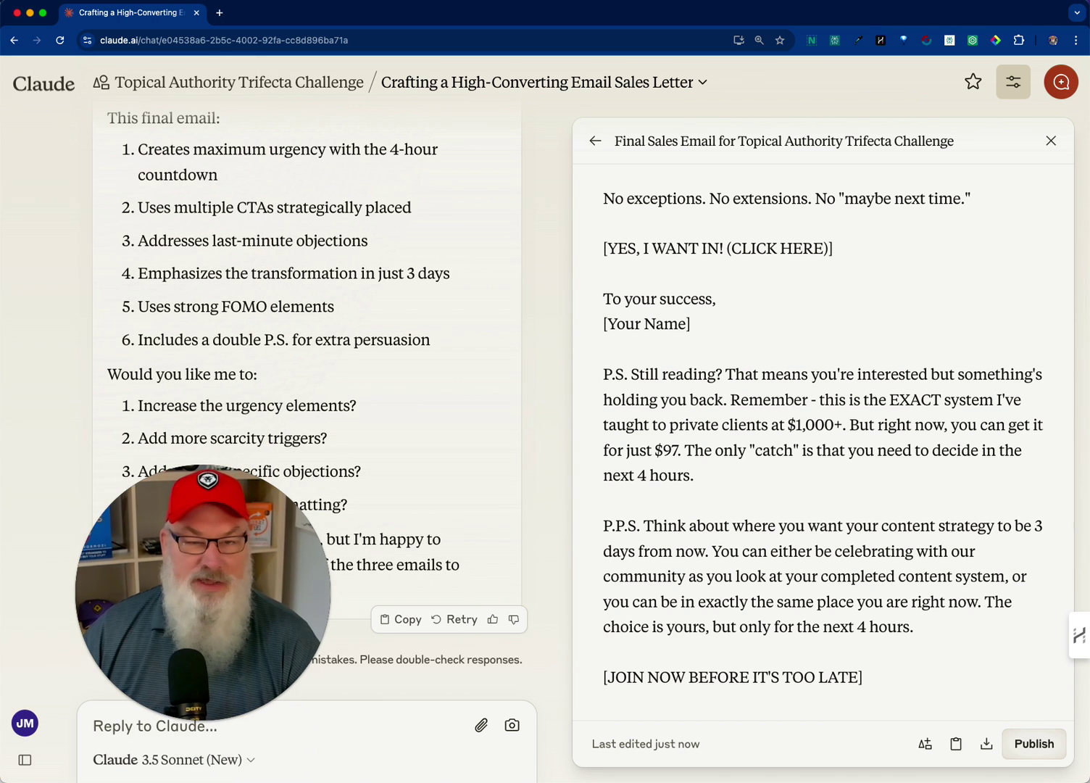